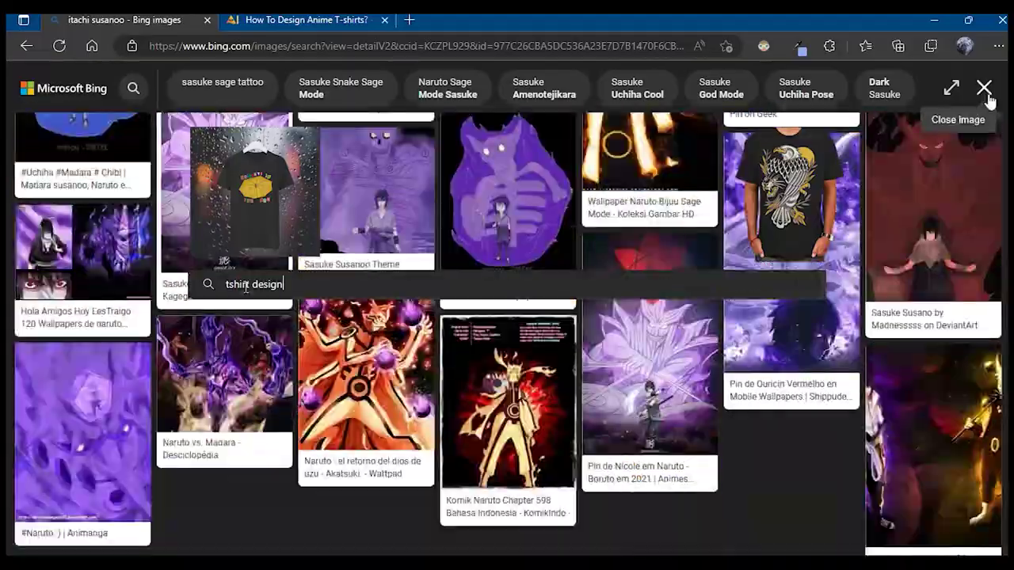
# Step: Close the image viewer, browse the results, and return to the 'incomplete susanoo' image search
pyautogui.click(984, 88)
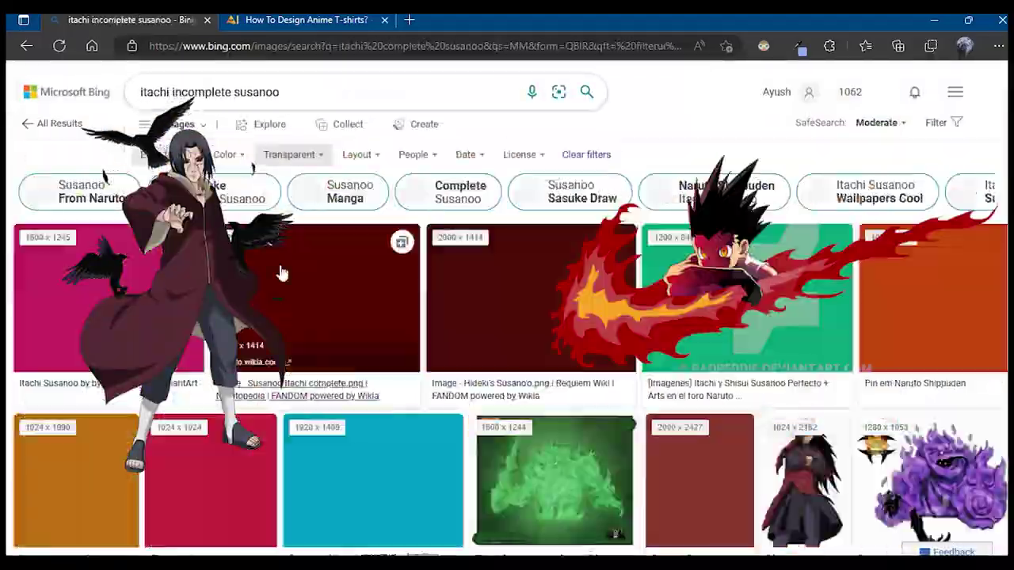
pyautogui.scroll(-10, 281, 273)
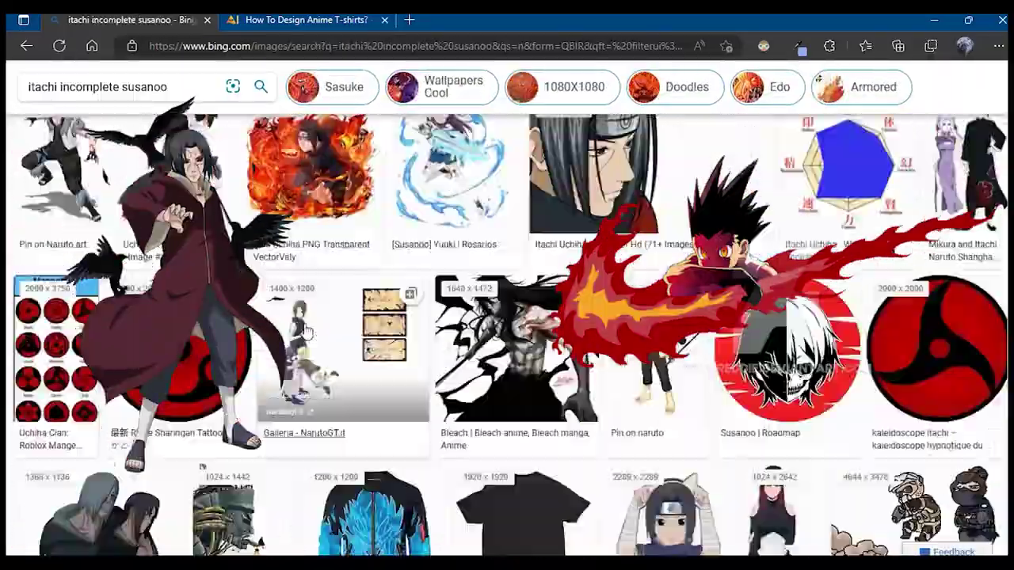
pyautogui.scroll(-5, 337, 370)
pyautogui.scroll(15, 345, 400)
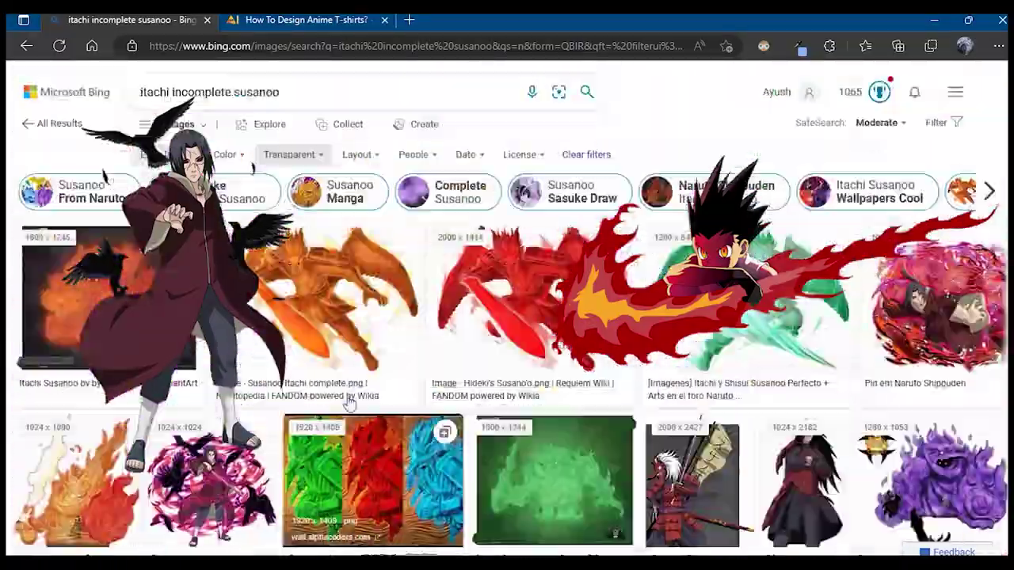
pyautogui.hotkey('alt', 'Left')
pyautogui.scroll(-5, 428, 372)
pyautogui.scroll(-5, 357, 404)
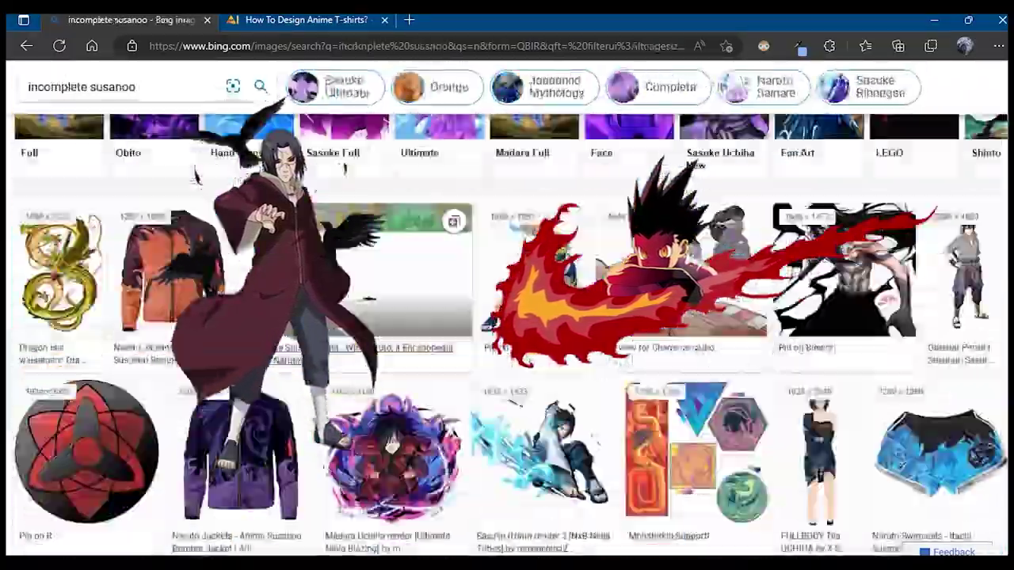
pyautogui.scroll(-5, 311, 439)
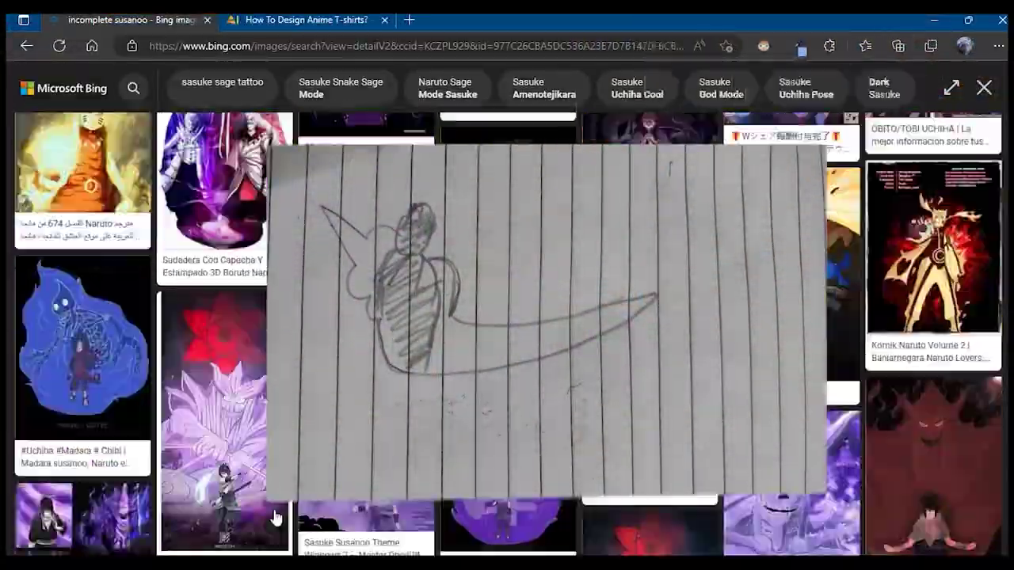
# Step: Search Bing Images for 'itachi printed tees' and open the Itachi hoodie result
pyautogui.write('itachi')
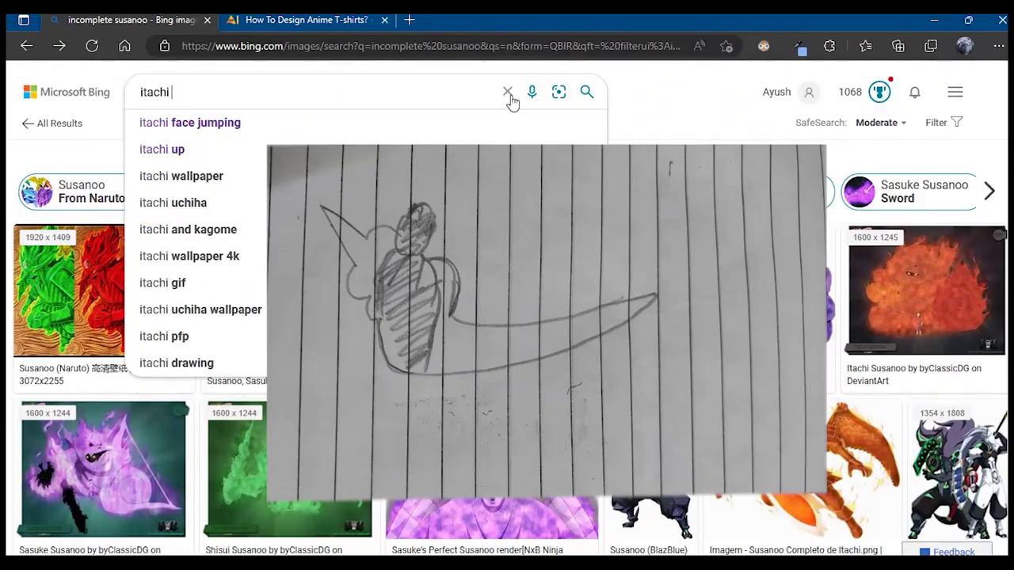
pyautogui.write(' printed iee')
pyautogui.press('BackSpace')
pyautogui.press('BackSpace')
pyautogui.press('BackSpace')
pyautogui.write('tees')
pyautogui.press('Return')
pyautogui.scroll(-5, 163, 308)
pyautogui.scroll(-5, 162, 307)
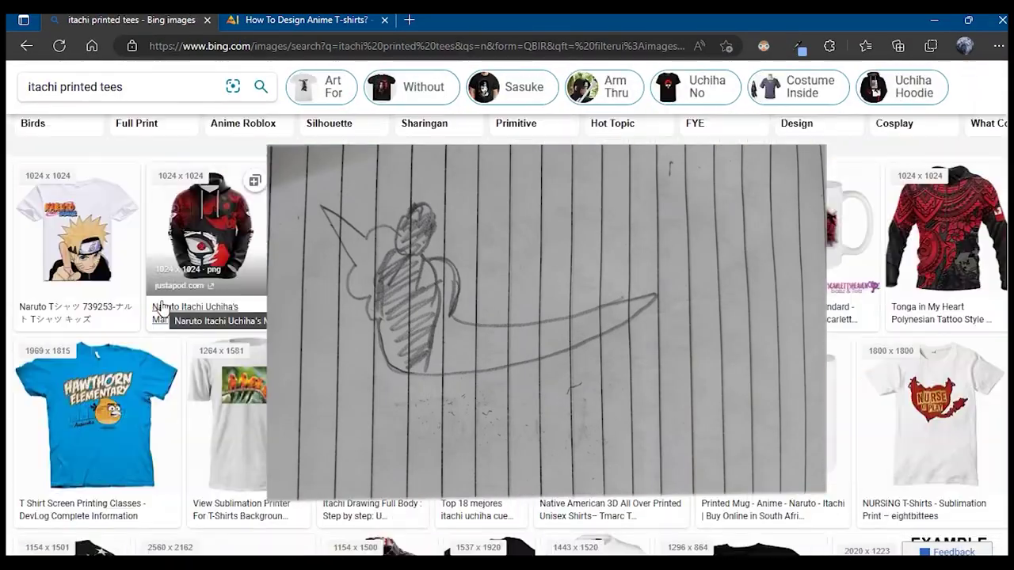
pyautogui.scroll(-3, 163, 307)
pyautogui.click(163, 308)
pyautogui.scroll(-5, 162, 308)
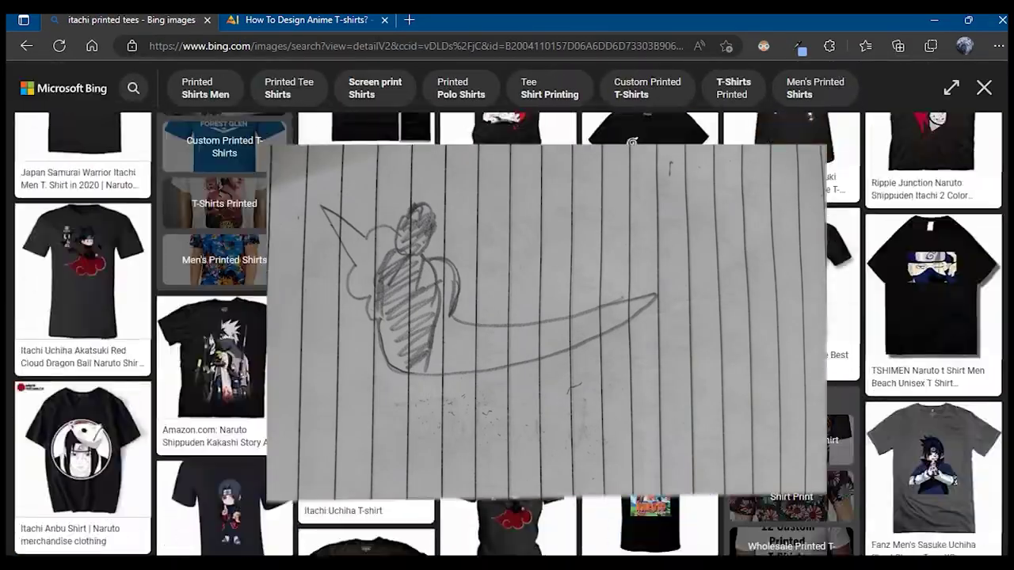
pyautogui.scroll(-5, 163, 308)
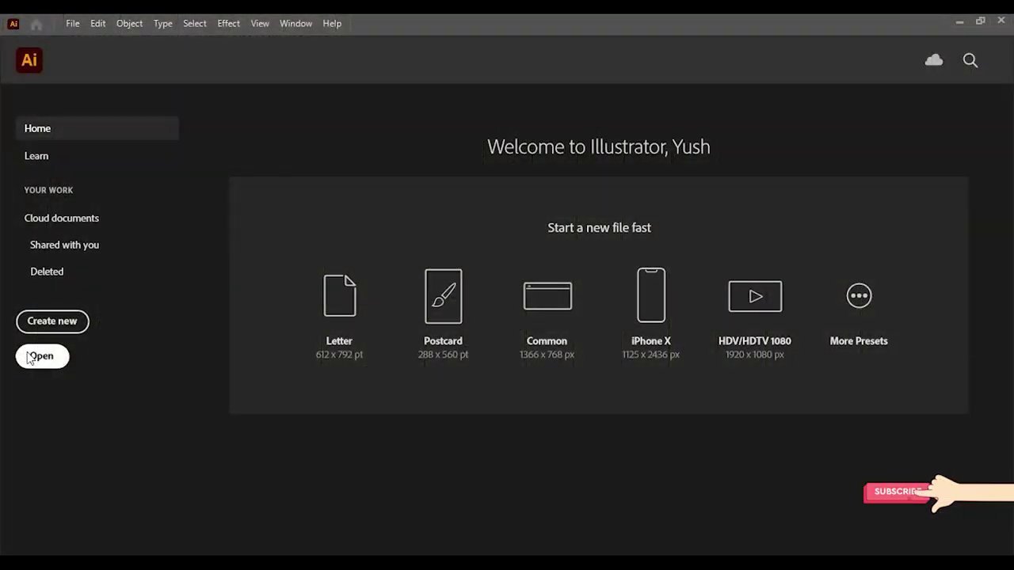
# Step: Open the AKATSUKI NIKE.jpeg image in Illustrator
pyautogui.click(30, 358)
pyautogui.scroll(5, 82, 198)
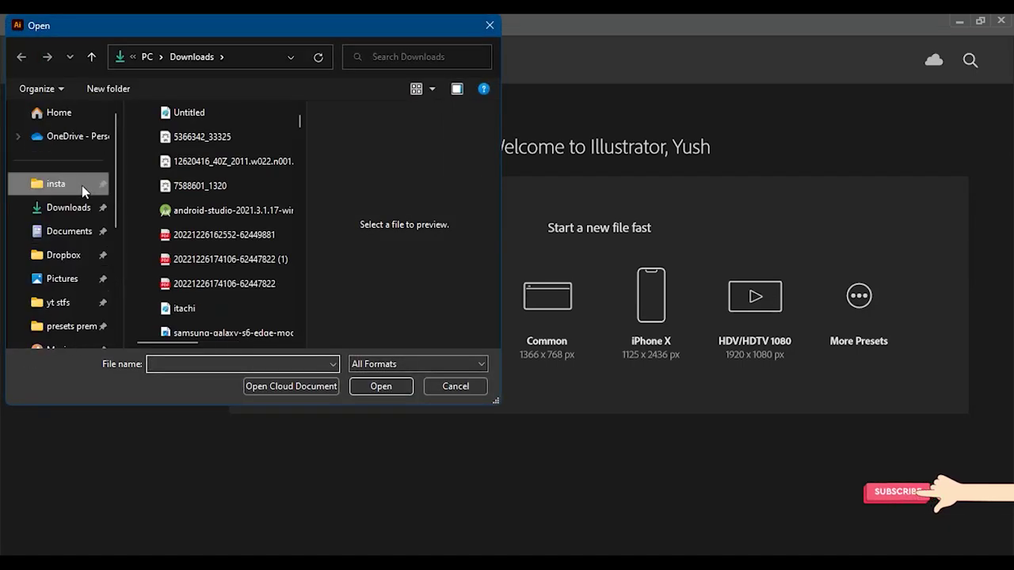
pyautogui.click(82, 185)
pyautogui.doubleClick(230, 242)
pyautogui.scroll(-5, 558, 339)
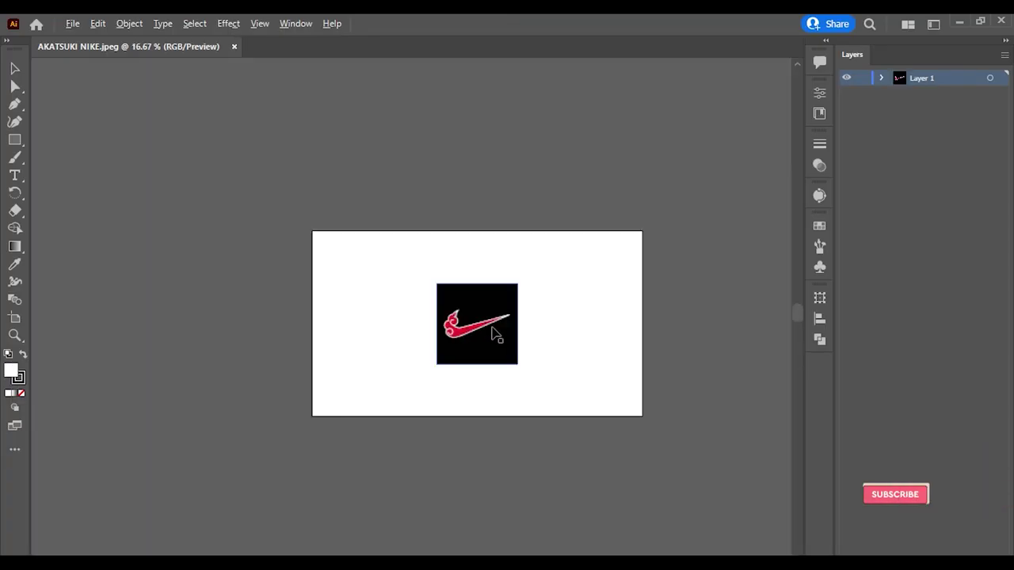
# Step: Trim the artboard's left, right, top and bottom edges to the swoosh image bounds
pyautogui.click(15, 316)
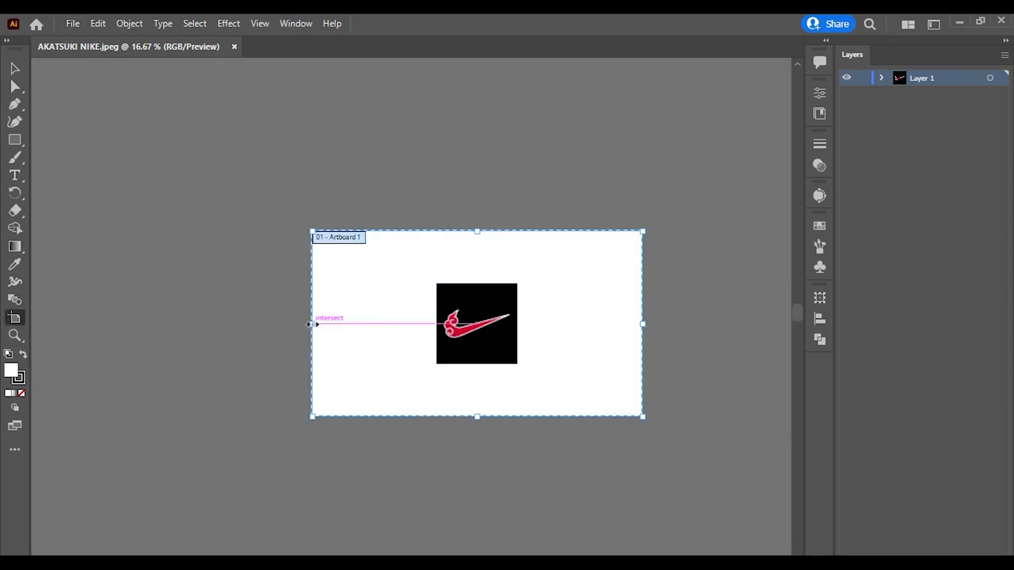
pyautogui.moveTo(313, 323); pyautogui.dragTo(432, 322)
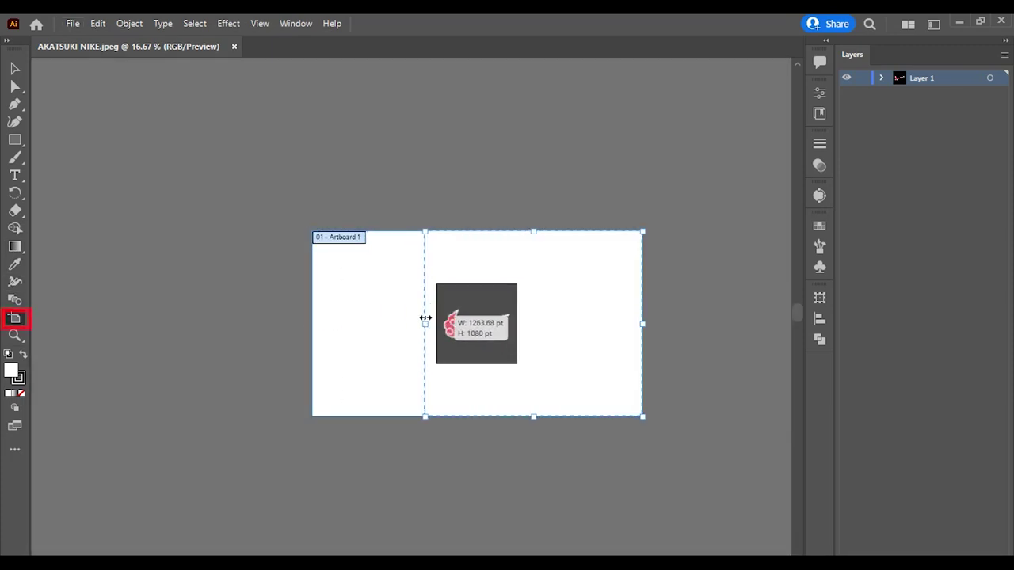
pyautogui.moveTo(434, 322)
pyautogui.mouseDown()
pyautogui.moveTo(428, 315)
pyautogui.moveTo(435, 322)
pyautogui.mouseUp()
pyautogui.hotkey('ctrl', '0')
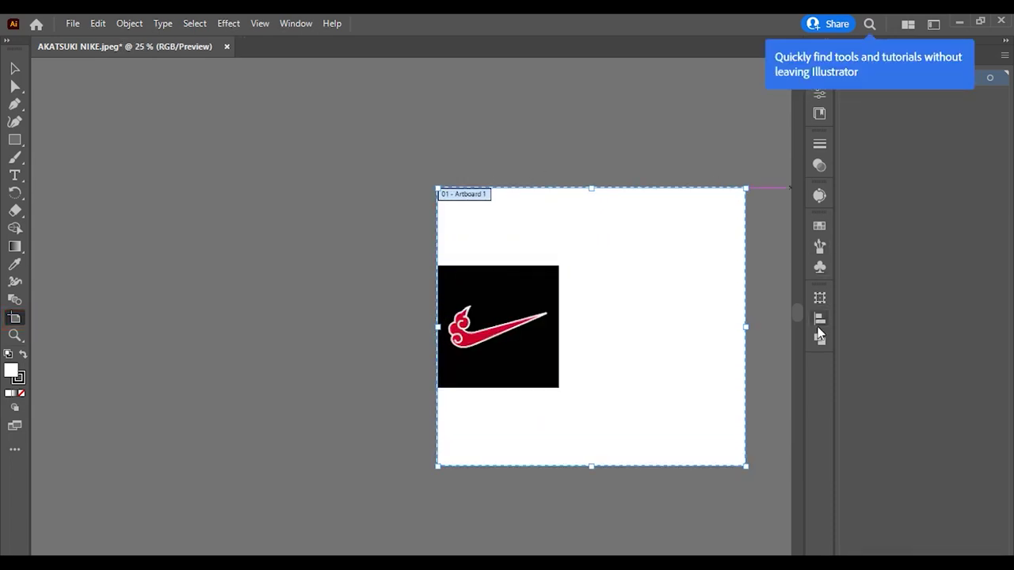
pyautogui.moveTo(747, 328); pyautogui.dragTo(560, 328)
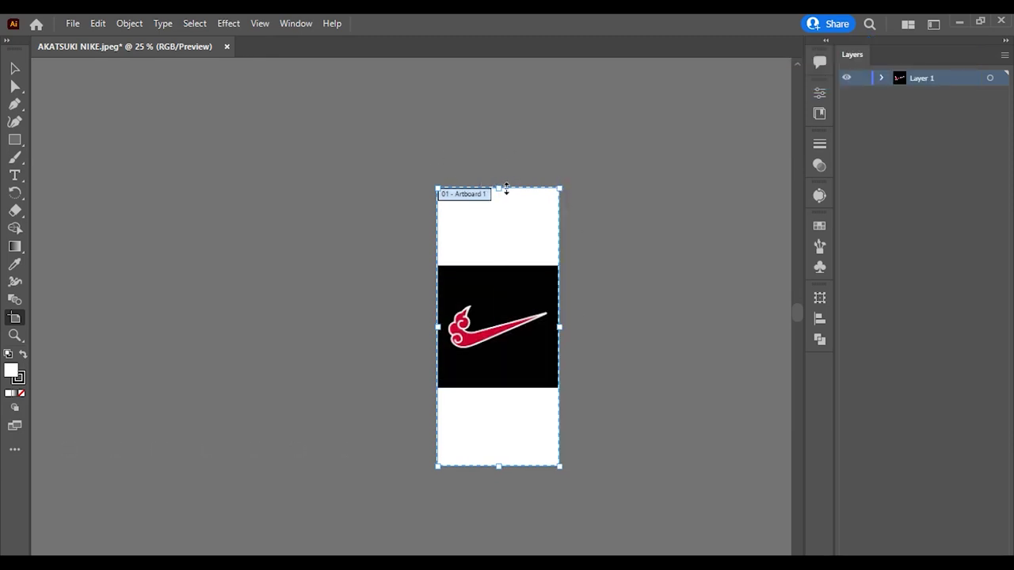
pyautogui.moveTo(500, 187); pyautogui.dragTo(500, 267)
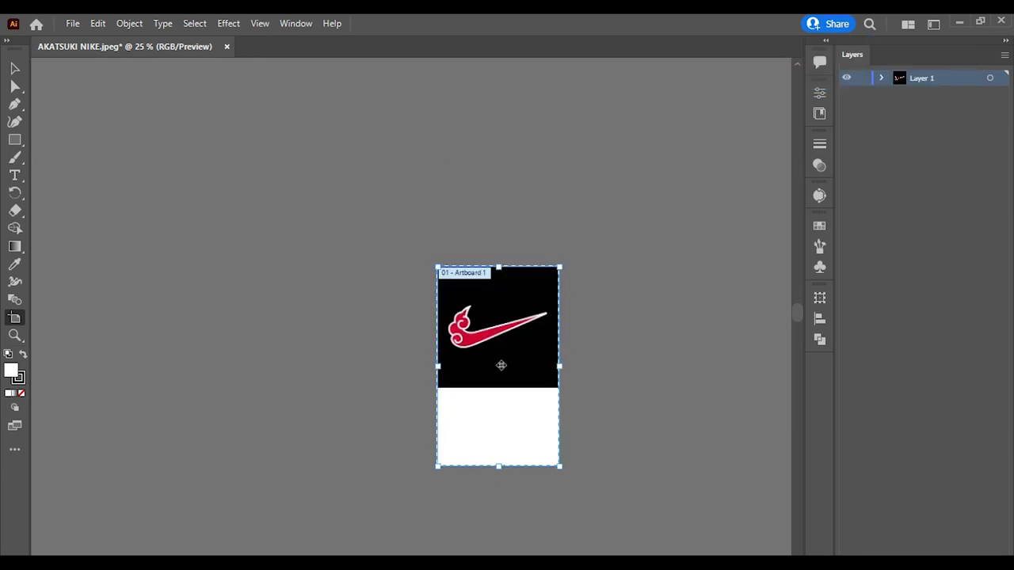
pyautogui.moveTo(499, 468); pyautogui.dragTo(499, 389)
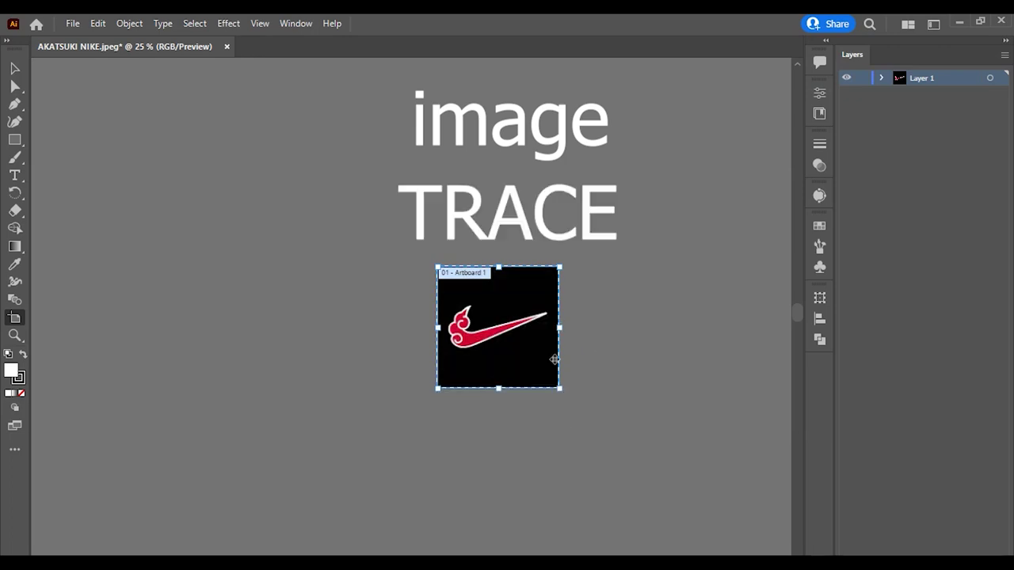
pyautogui.hotkey('ctrl', '0')
# Step: Open the Image Trace panel from the Window menu and place it beside the image
pyautogui.press('Escape')
pyautogui.click(127, 23)
pyautogui.press('Escape')
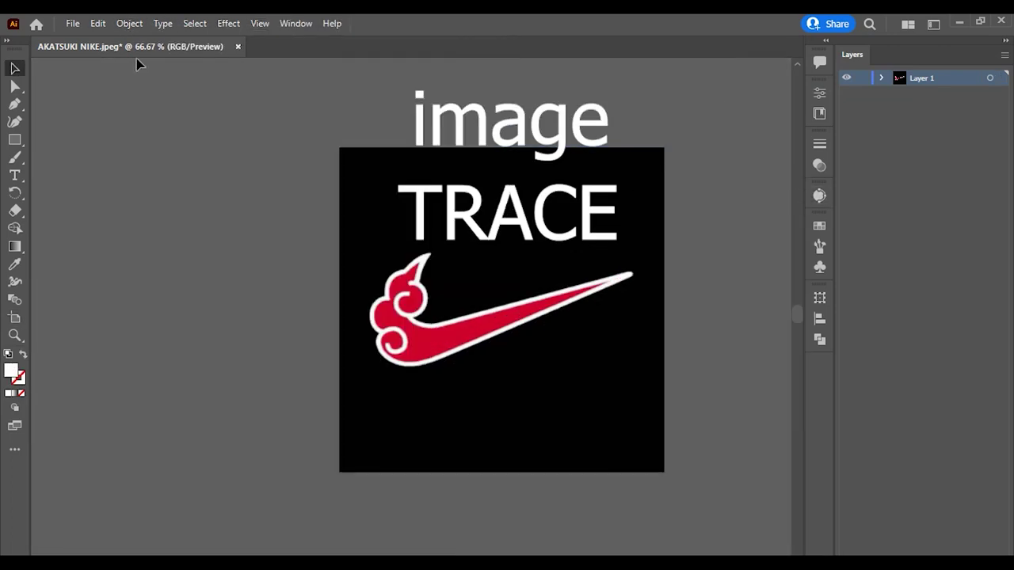
pyautogui.click(295, 23)
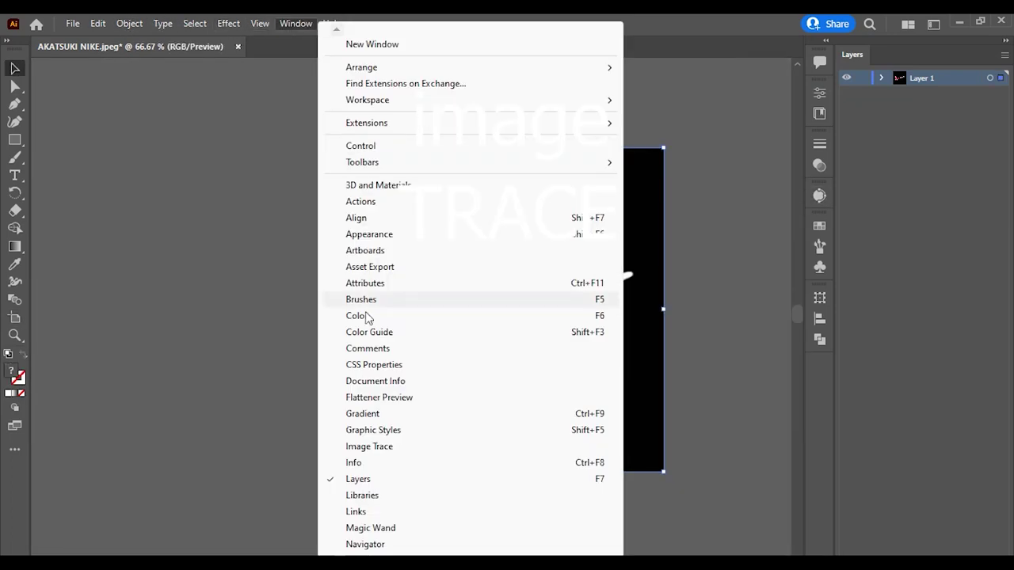
pyautogui.click(413, 447)
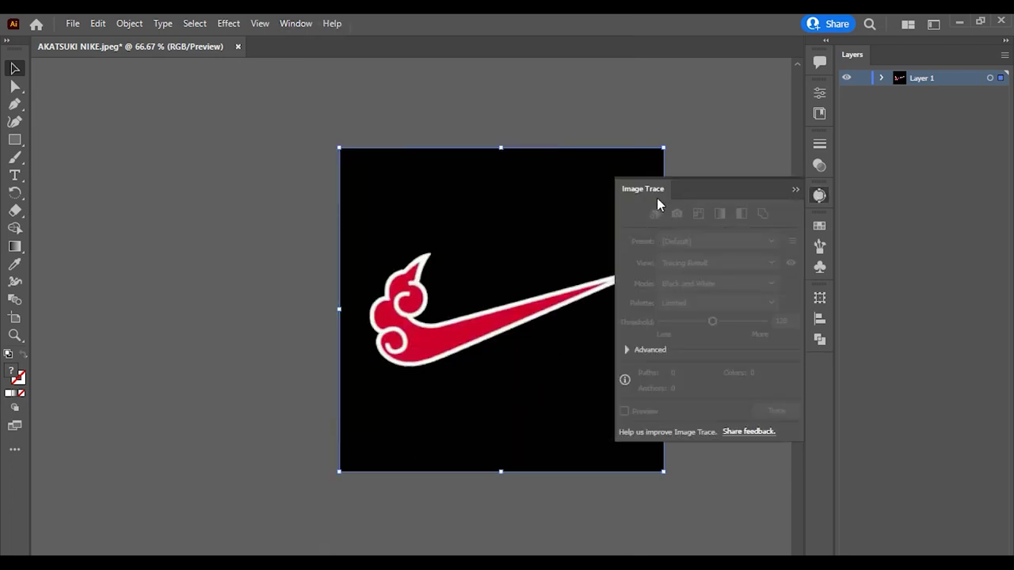
pyautogui.moveTo(657, 198); pyautogui.dragTo(633, 175)
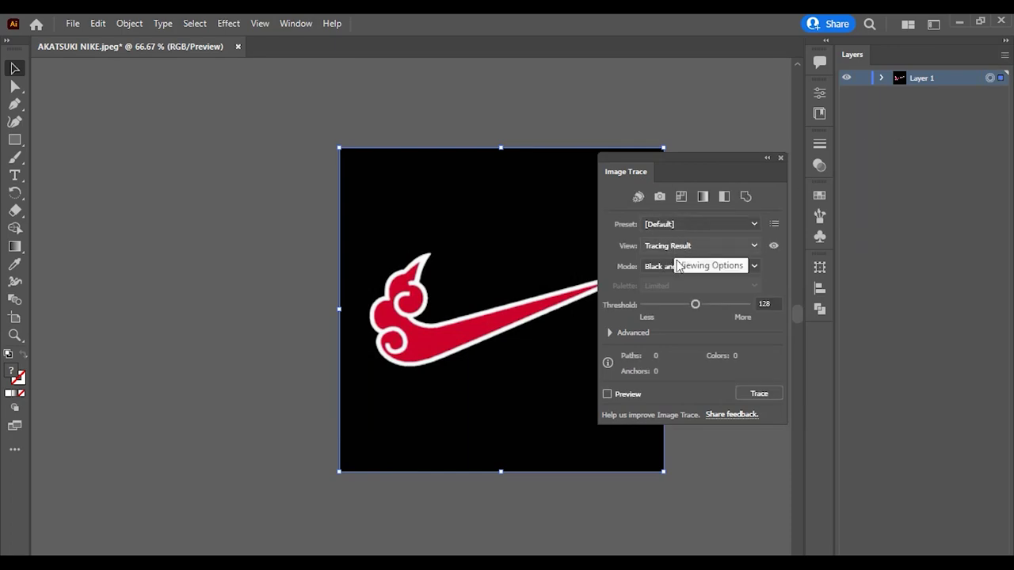
# Step: Trace in Color mode with Preview on, reduce Colors to 3, and close the panel
pyautogui.click(678, 267)
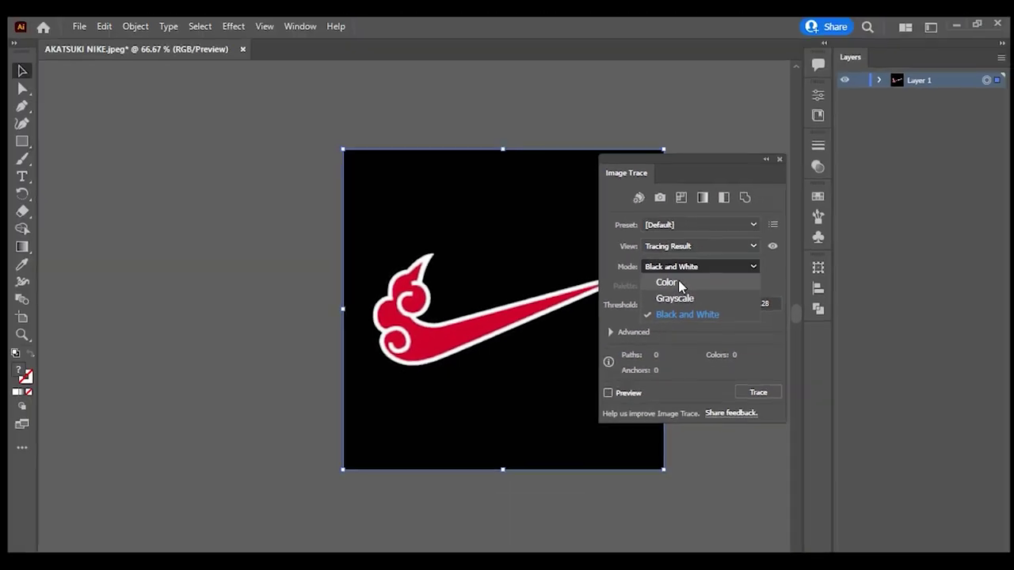
pyautogui.click(679, 282)
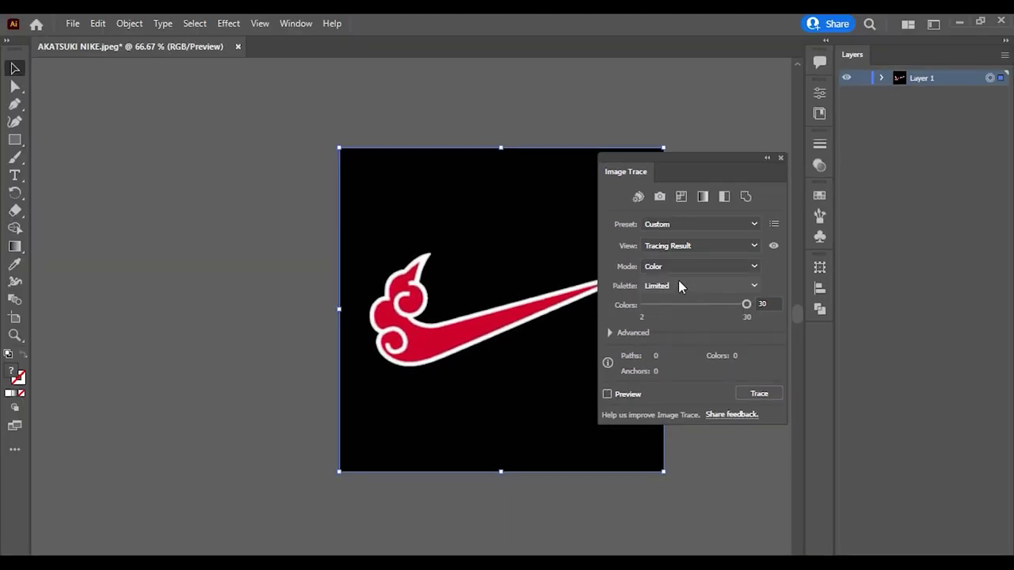
pyautogui.click(605, 395)
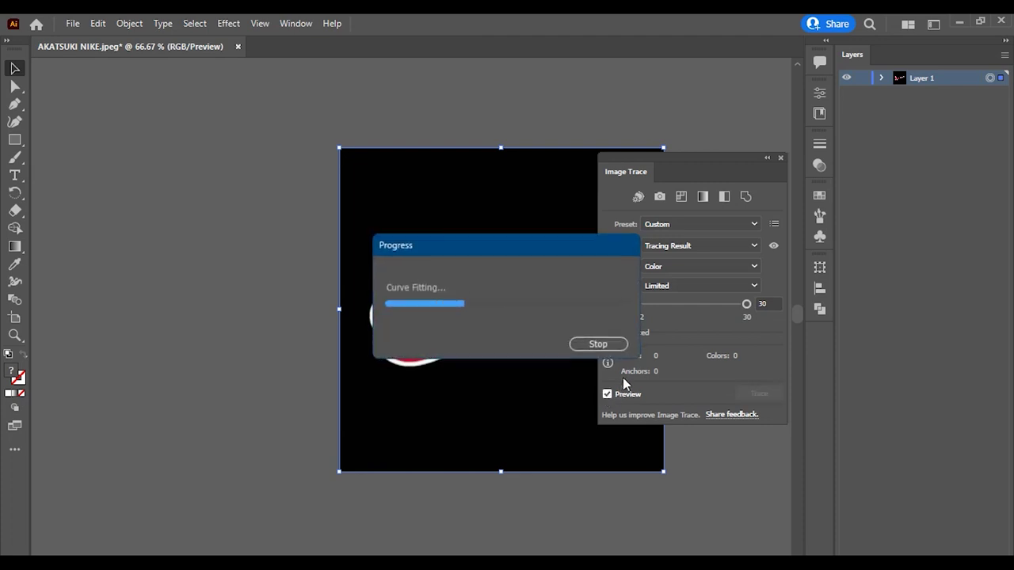
pyautogui.moveTo(746, 309); pyautogui.dragTo(649, 313)
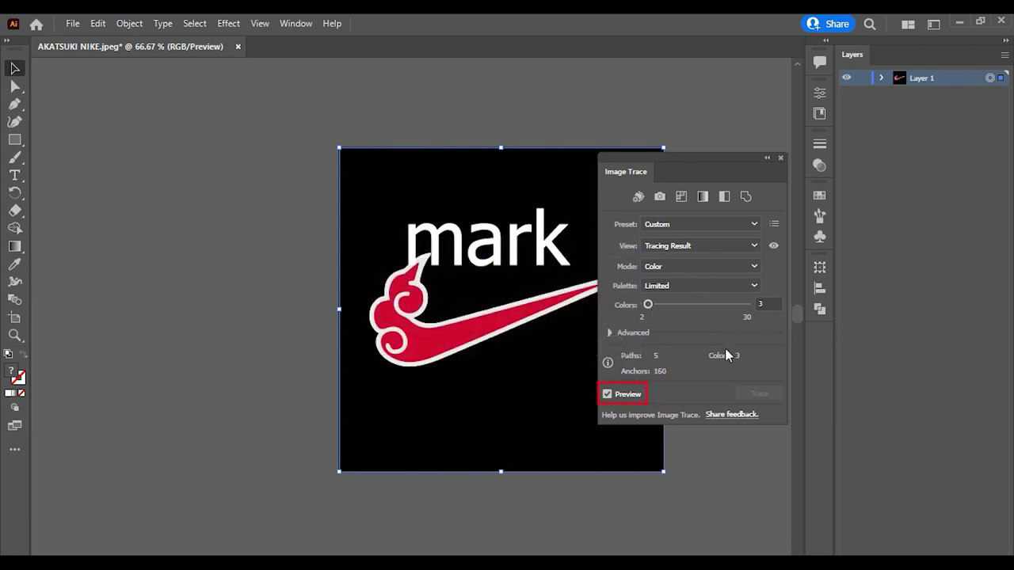
pyautogui.click(780, 158)
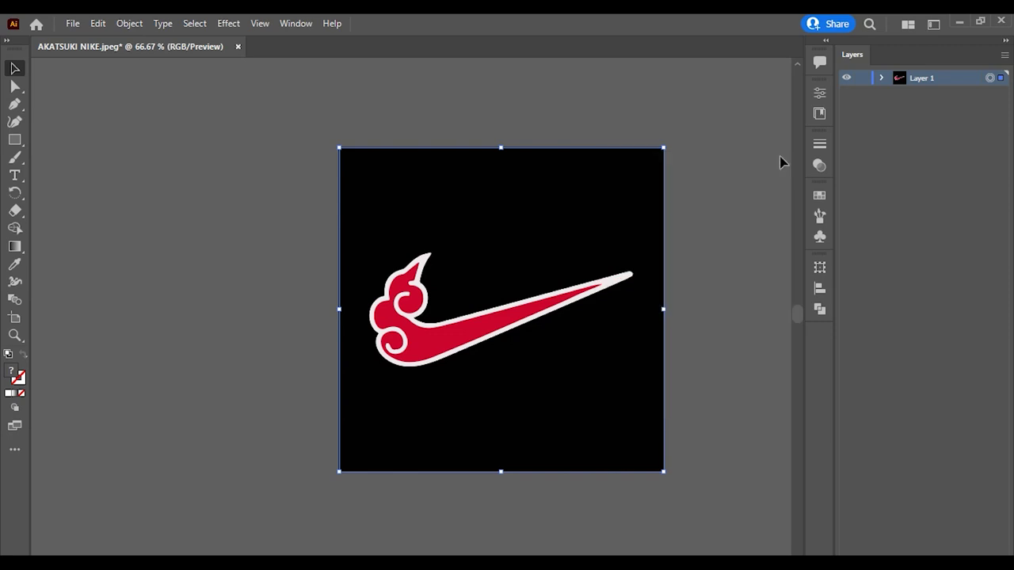
# Step: Expand the trace, isolate its group, and hide the black background path in Layers
pyautogui.click(129, 23)
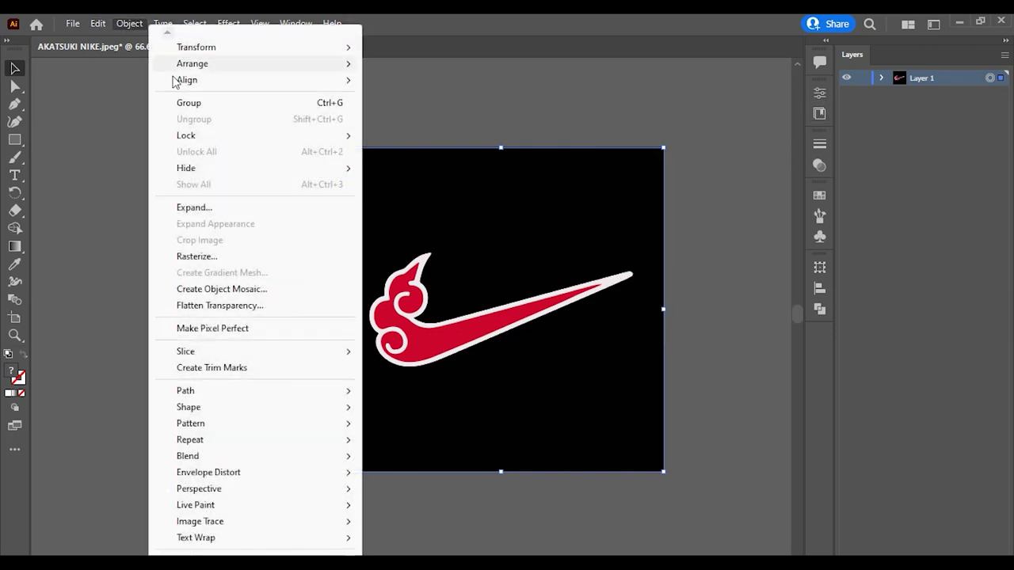
pyautogui.moveTo(200, 521)
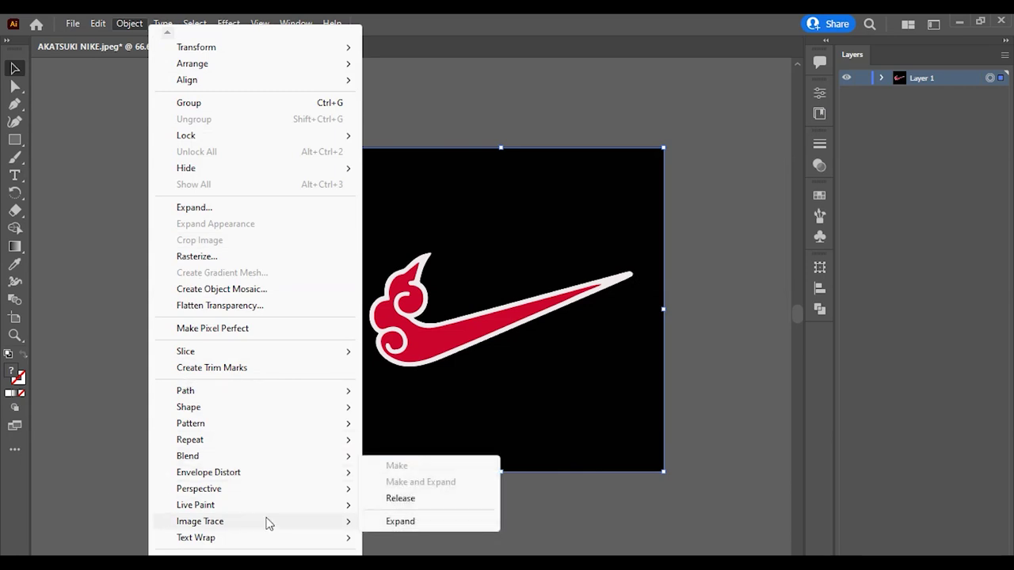
pyautogui.click(400, 522)
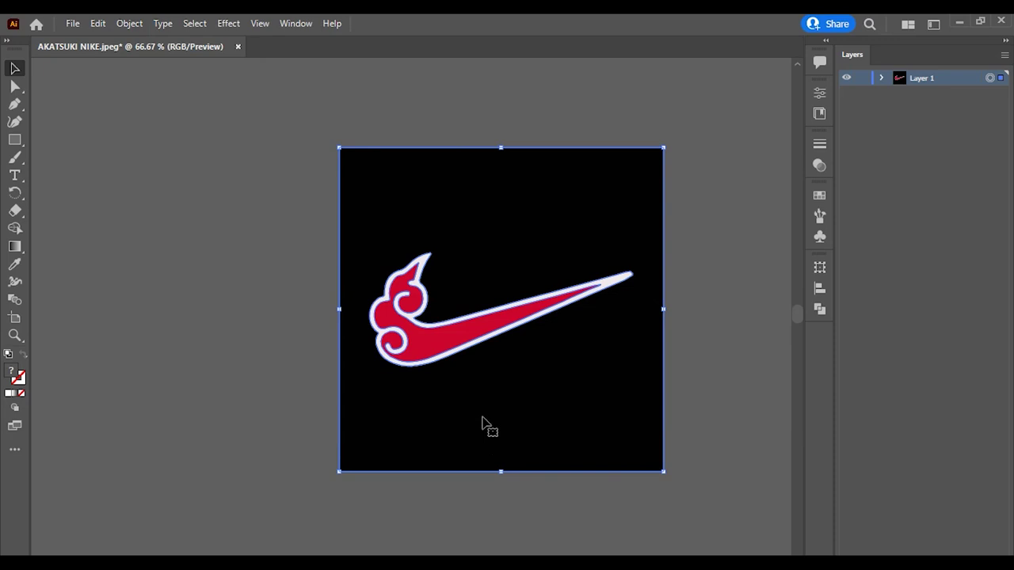
pyautogui.doubleClick(538, 223)
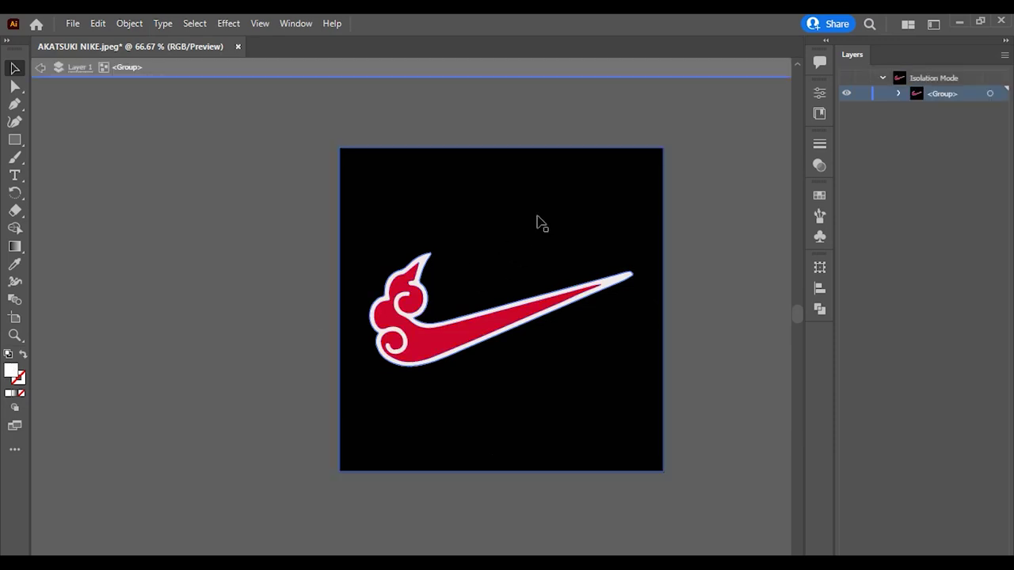
pyautogui.click(899, 93)
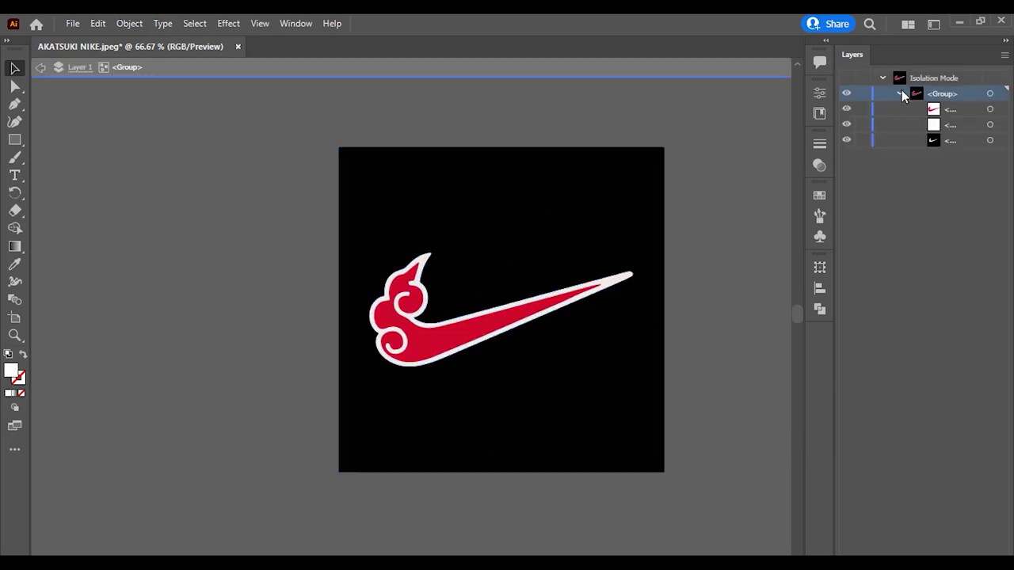
pyautogui.click(990, 140)
pyautogui.click(846, 140)
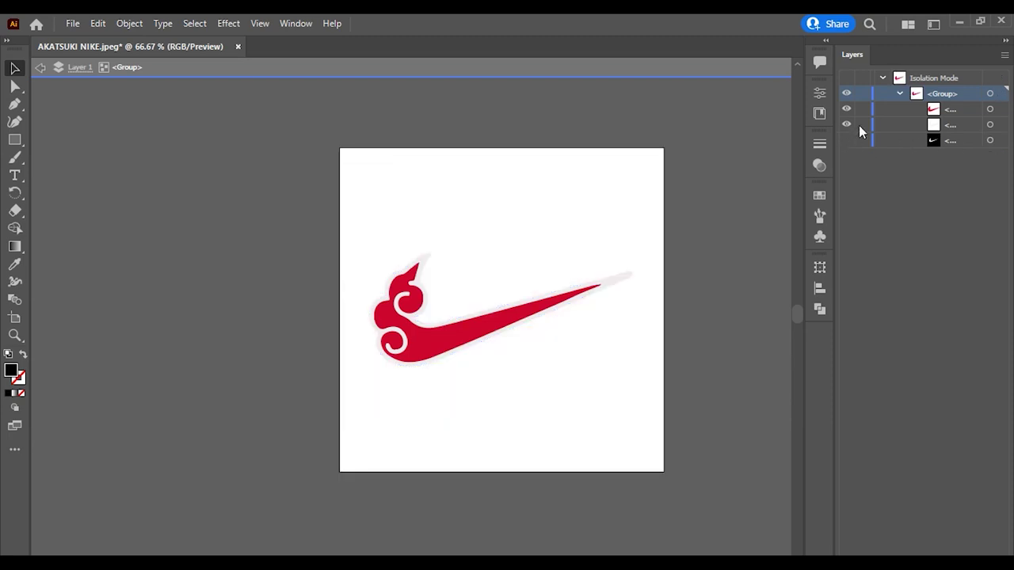
pyautogui.scroll(1, 471, 346)
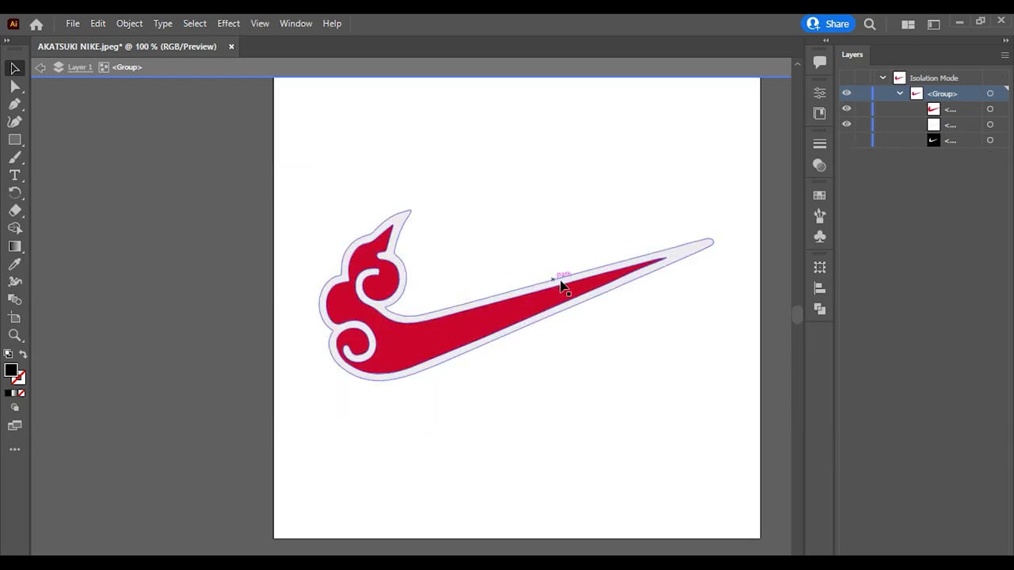
pyautogui.scroll(-2, 570, 281)
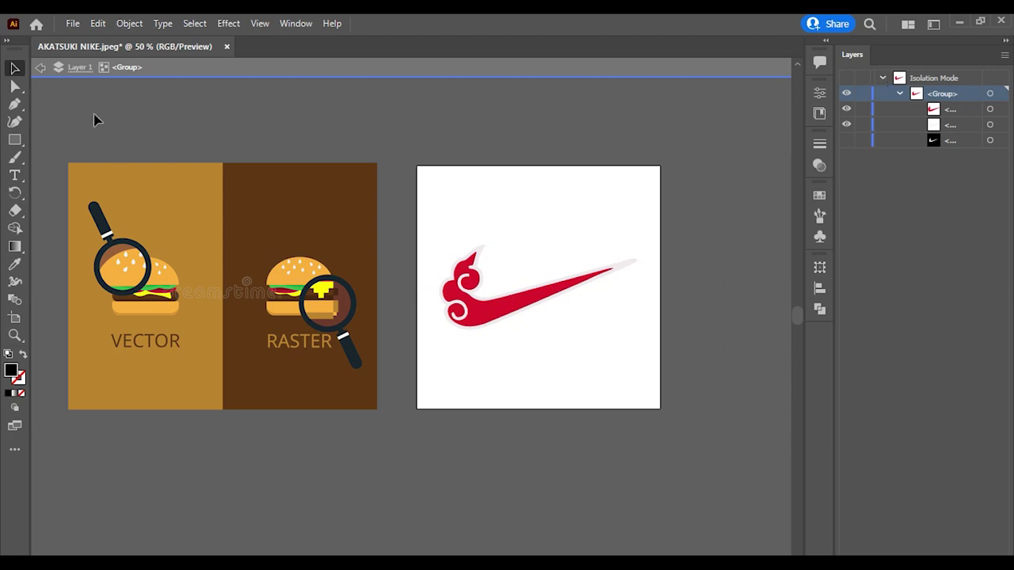
# Step: Exit isolation mode on the logo group and scroll around to review the artboard
pyautogui.click(42, 66)
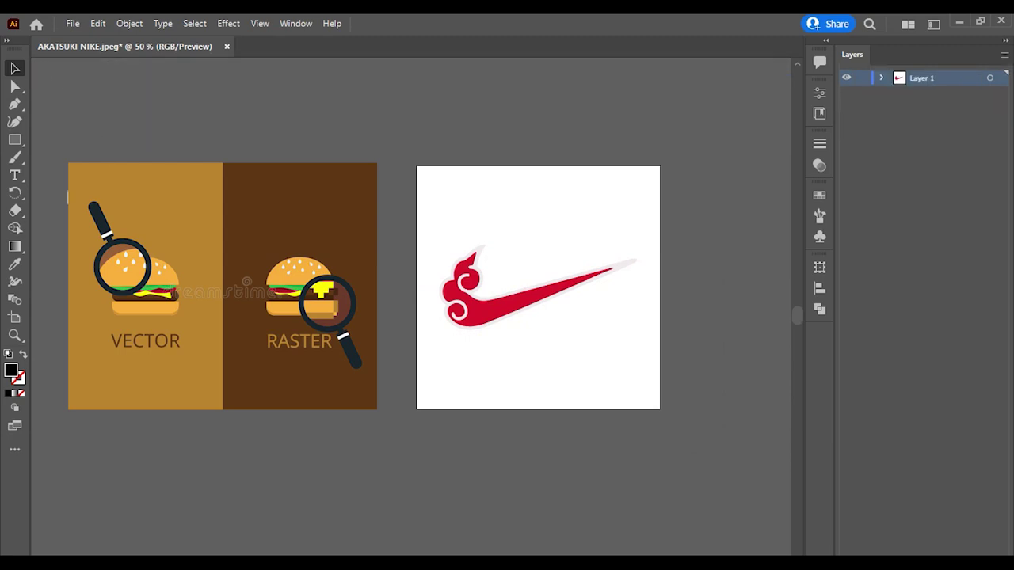
pyautogui.scroll(2, 272, 365)
pyautogui.scroll(-2, 428, 327)
pyautogui.scroll(-1, 429, 327)
pyautogui.scroll(3, 454, 338)
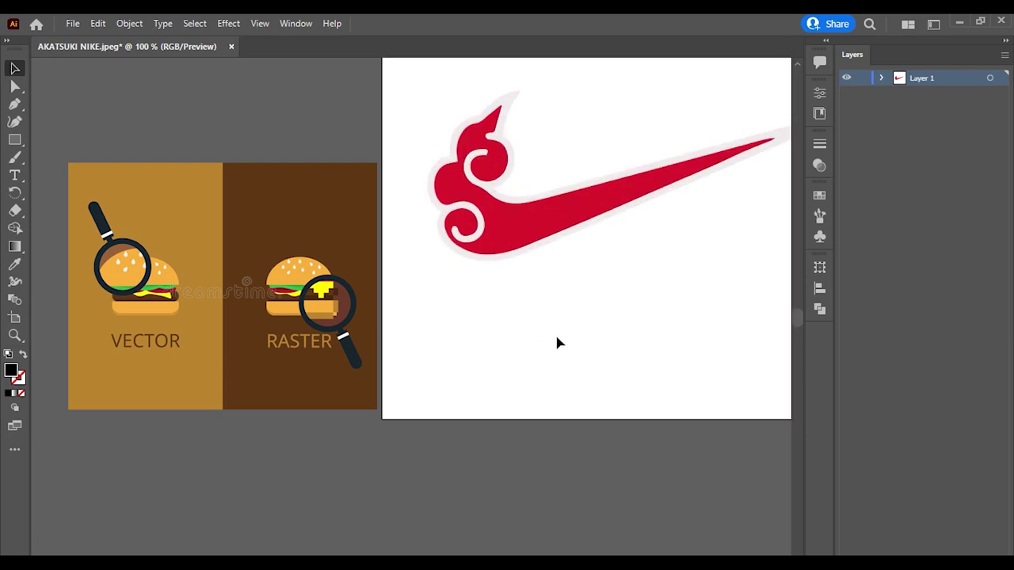
pyautogui.scroll(-2, 557, 342)
pyautogui.hscroll(1, 602, 344)
pyautogui.scroll(3, 609, 343)
pyautogui.scroll(-3, 608, 343)
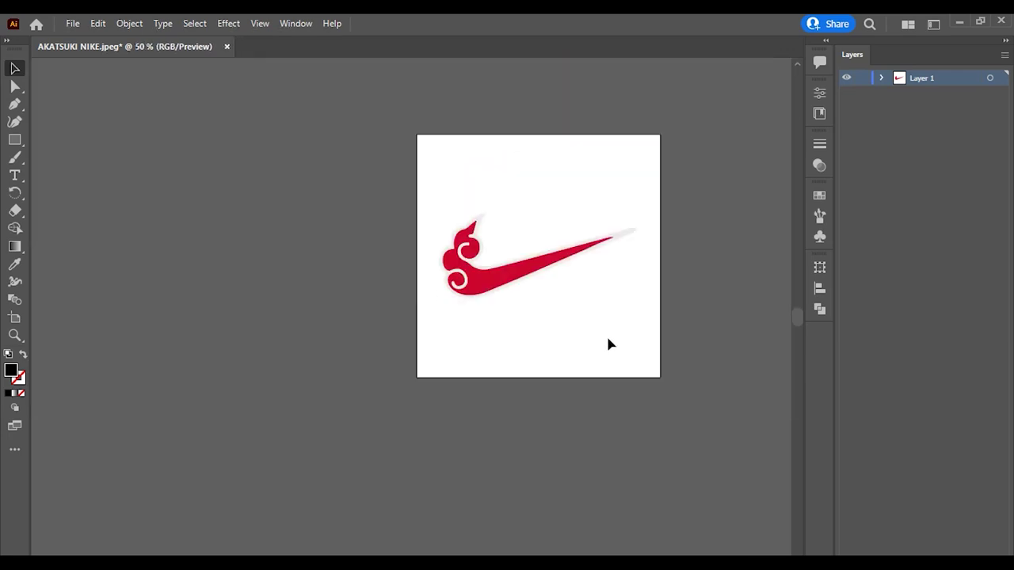
pyautogui.scroll(2, 609, 343)
pyautogui.scroll(1, 608, 343)
pyautogui.scroll(1, 607, 343)
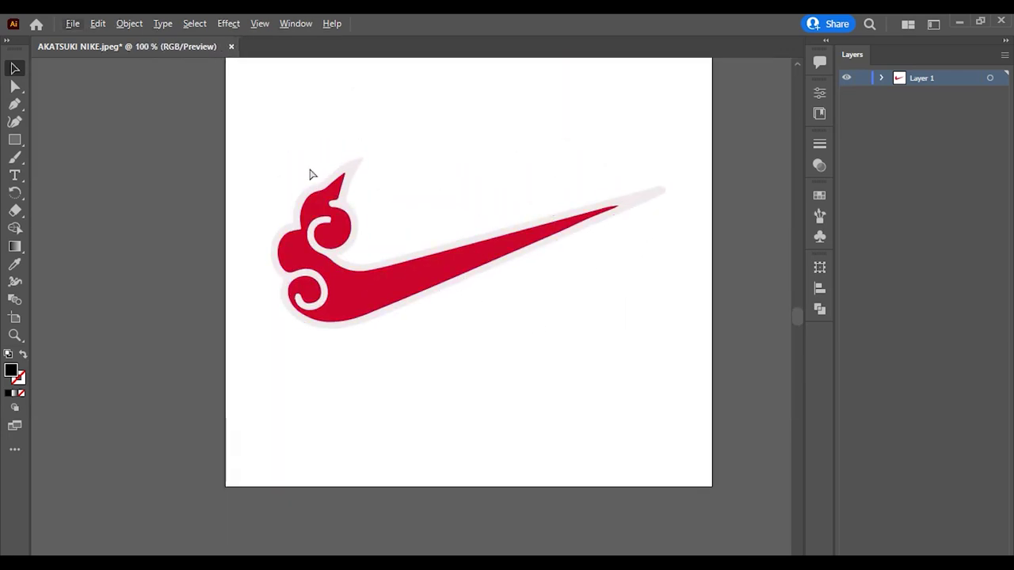
pyautogui.scroll(-1, 339, 200)
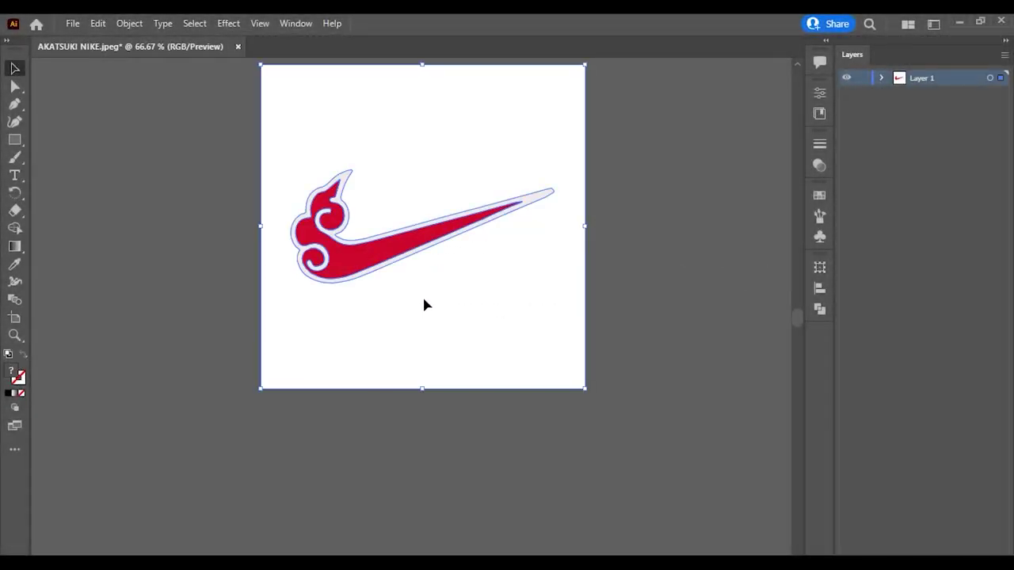
# Step: Draw a rectangle covering the whole artboard and fill it with black #000000
pyautogui.click(424, 297)
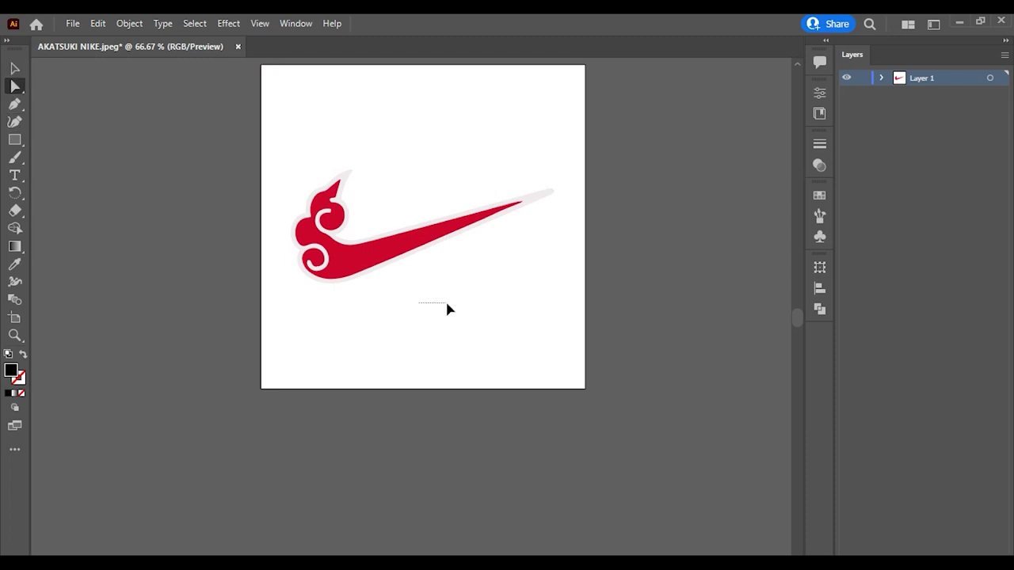
pyautogui.moveTo(448, 309); pyautogui.dragTo(584, 315)
pyautogui.moveTo(390, 241); pyautogui.dragTo(435, 253)
pyautogui.scroll(2, 403, 274)
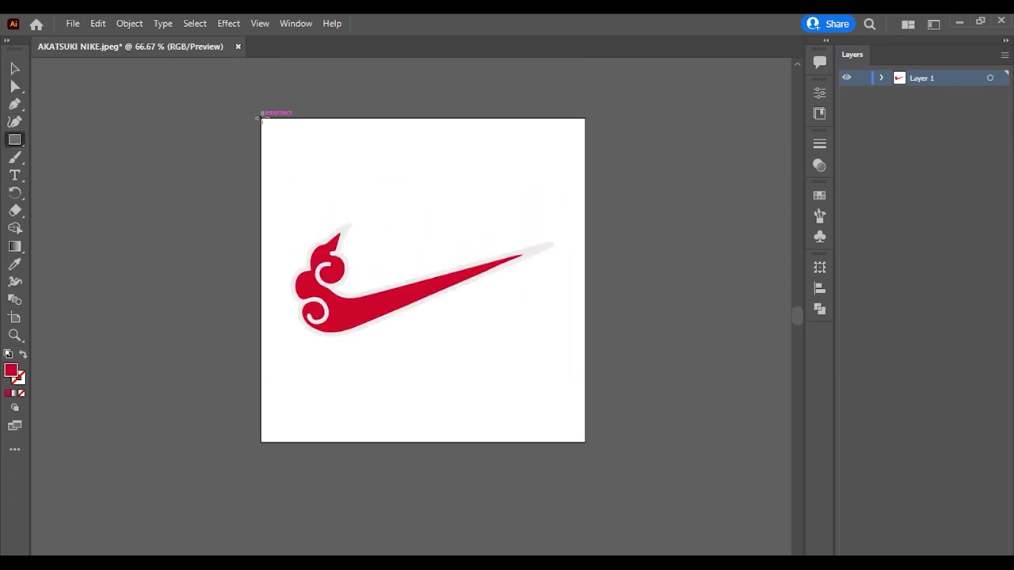
pyautogui.moveTo(261, 119); pyautogui.dragTo(585, 441)
pyautogui.doubleClick(11, 370)
pyautogui.moveTo(414, 335); pyautogui.dragTo(505, 395)
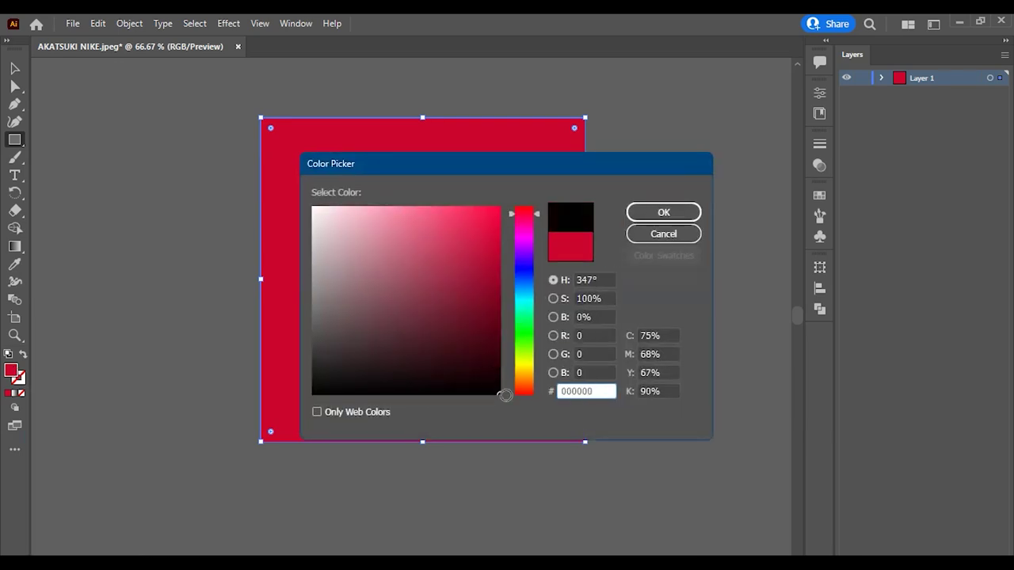
pyautogui.click(644, 215)
# Step: Move the black rectangle below the swoosh in the Layers panel
pyautogui.click(879, 78)
pyautogui.moveTo(934, 94); pyautogui.dragTo(934, 148)
pyautogui.click(610, 255)
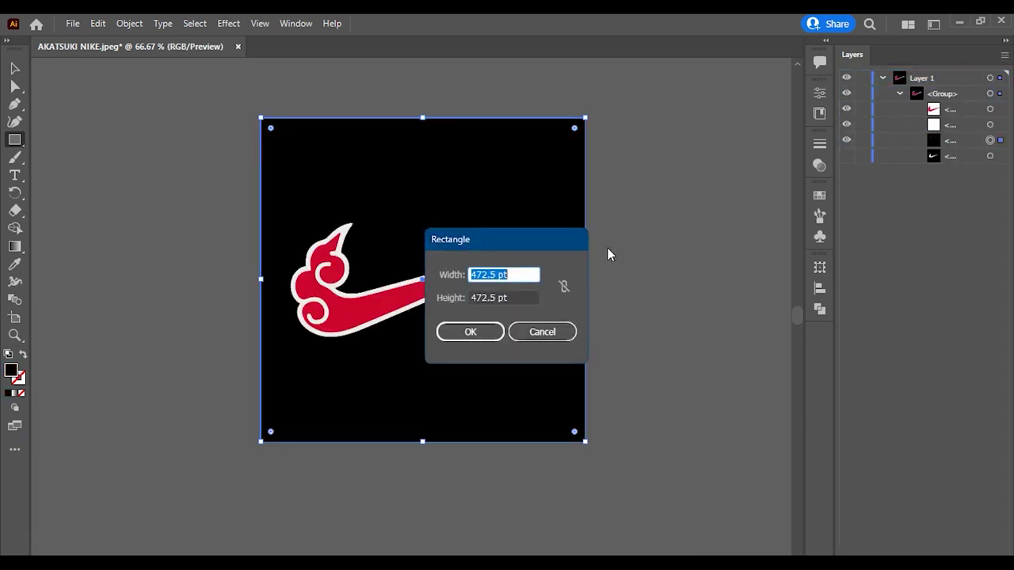
pyautogui.click(539, 330)
pyautogui.press('v')
pyautogui.hotkey('ctrl', '=')
pyautogui.hotkey('ctrl', '=')
pyautogui.hotkey('ctrl', '=')
pyautogui.hotkey('ctrl', '-')
pyautogui.hotkey('ctrl', '-')
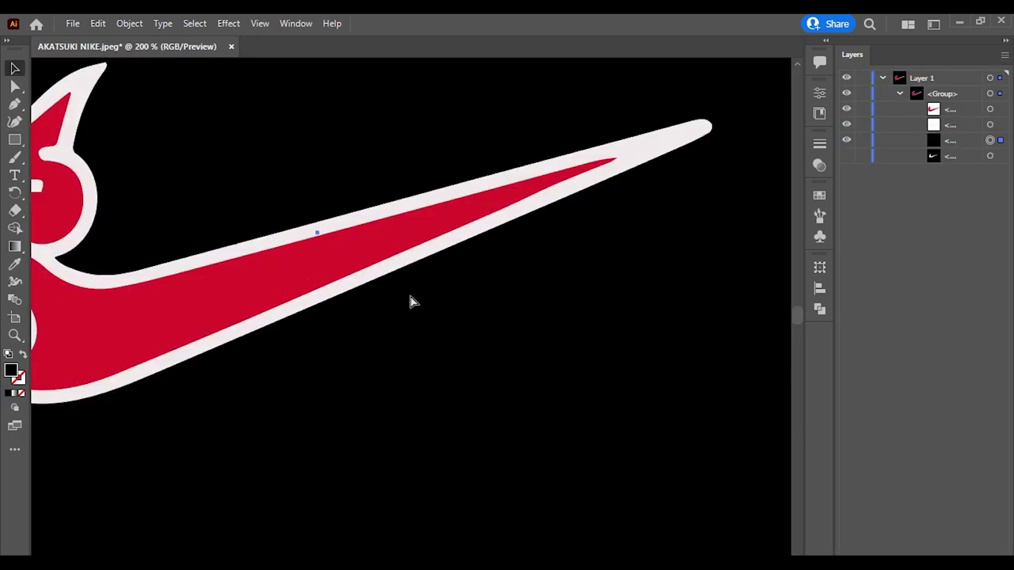
pyautogui.hotkey('ctrl', '-')
pyautogui.hotkey('ctrl', '-')
# Step: Open the character image tumblr_pom4tpWSKL1tbscg9o1_400.png as a new document
pyautogui.hotkey('ctrl', 'o')
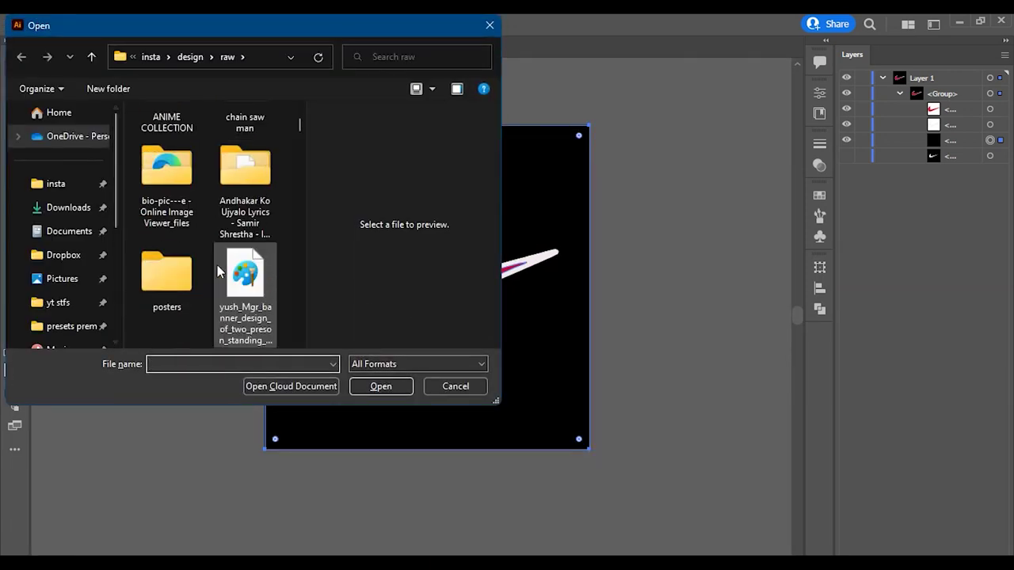
pyautogui.scroll(-3, 217, 265)
pyautogui.scroll(-3, 217, 265)
pyautogui.scroll(1, 218, 269)
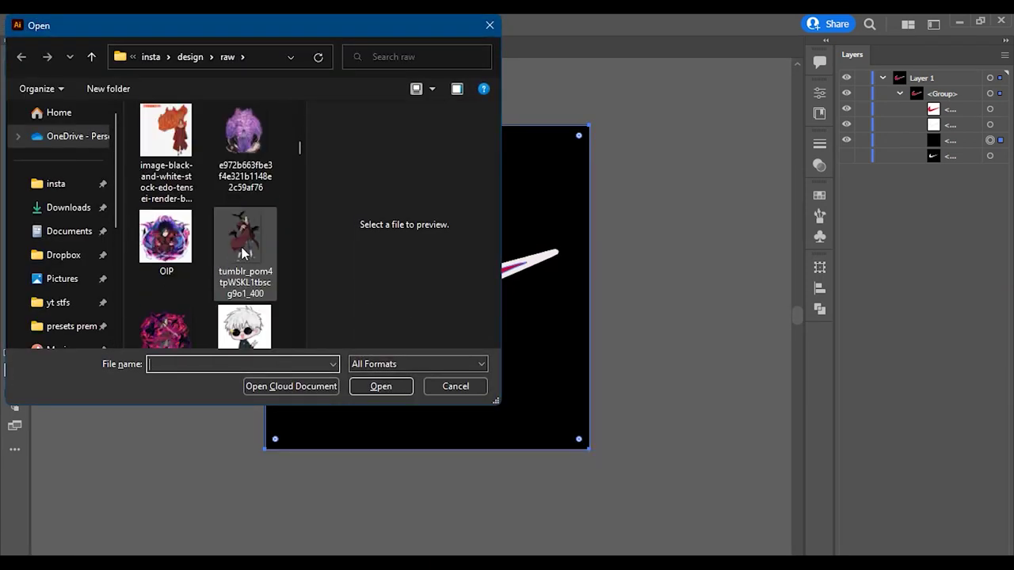
pyautogui.click(246, 240)
pyautogui.doubleClick(245, 240)
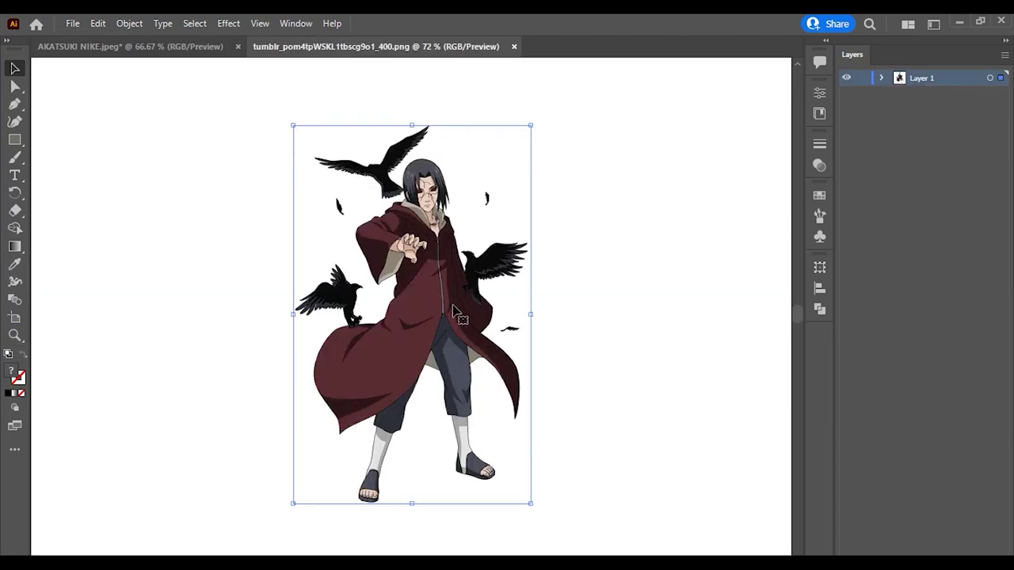
# Step: Trace the character image in Color mode with Preview and the High Fidelity Photo preset
pyautogui.click(296, 23)
pyautogui.click(445, 445)
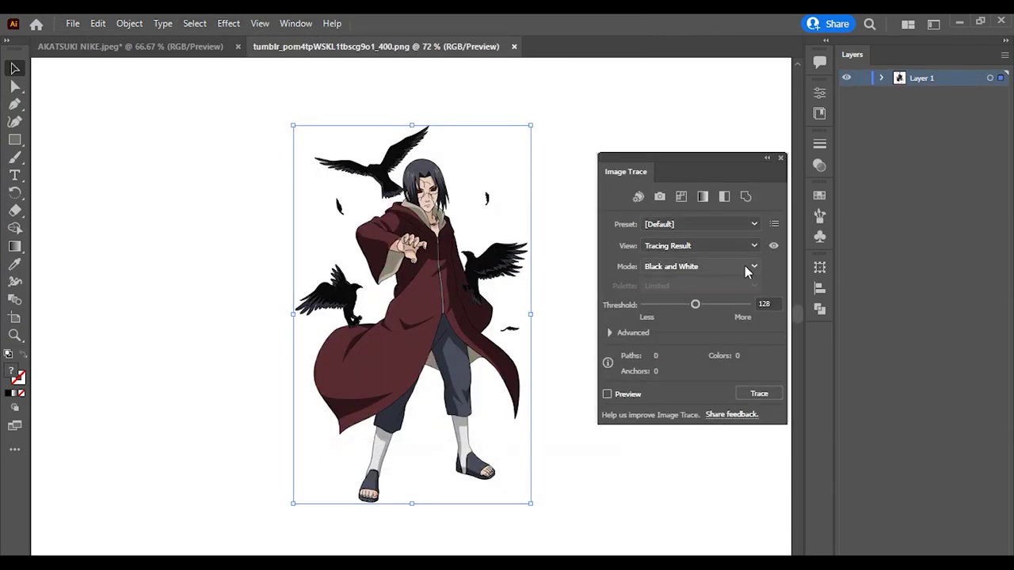
pyautogui.click(742, 271)
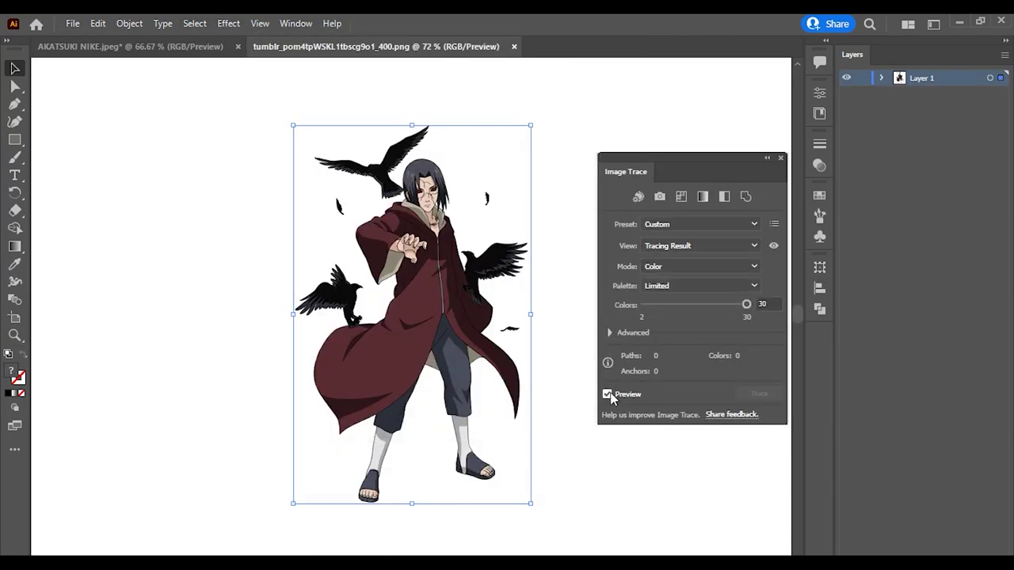
pyautogui.click(679, 286)
pyautogui.click(679, 275)
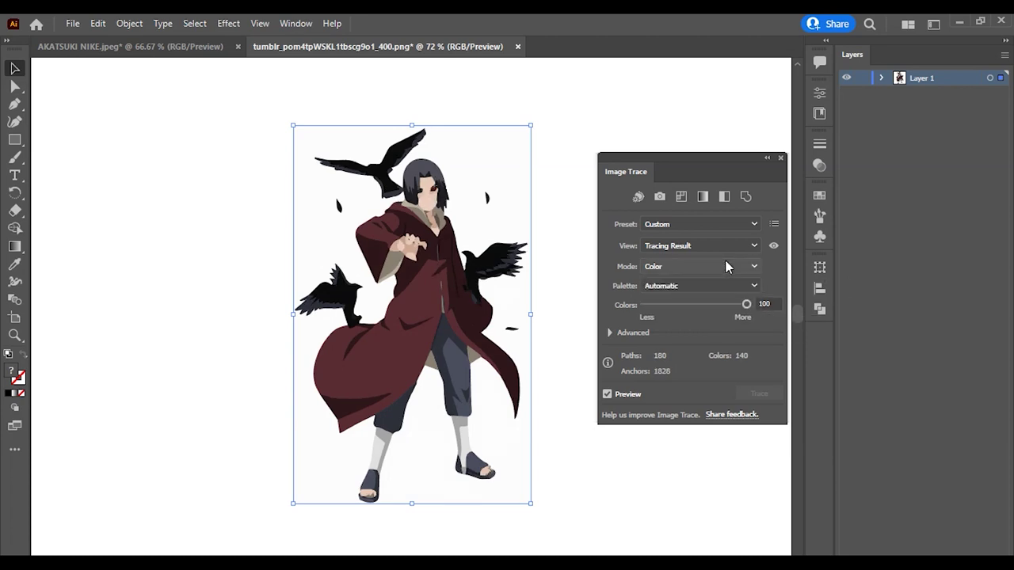
pyautogui.click(729, 225)
pyautogui.click(689, 272)
pyautogui.click(729, 286)
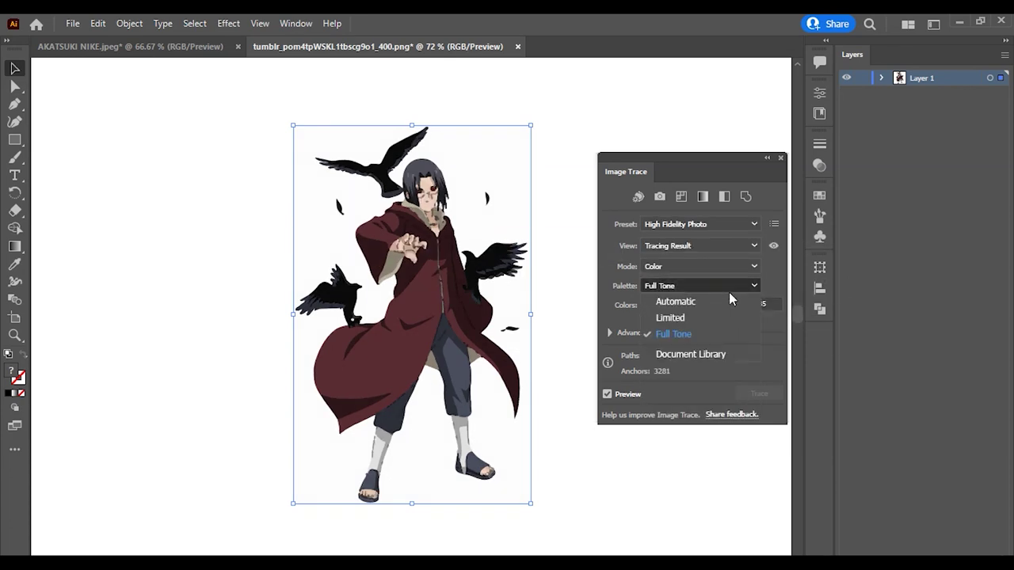
pyautogui.click(754, 246)
# Step: Set advanced trace options to Paths 76%, Corners 78%, with an Automatic palette
pyautogui.click(772, 247)
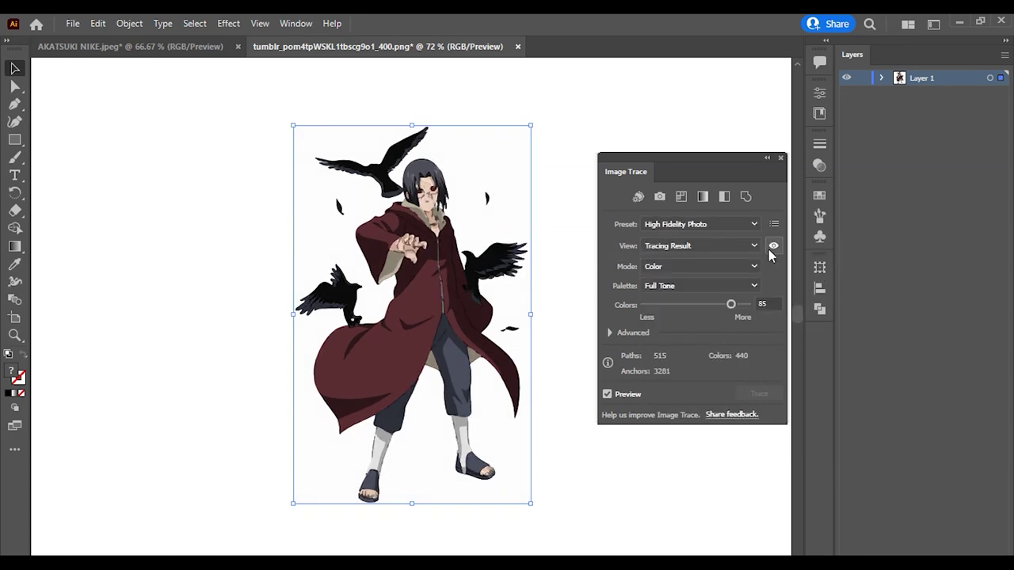
pyautogui.click(610, 332)
pyautogui.moveTo(691, 352); pyautogui.dragTo(657, 356)
pyautogui.moveTo(698, 382)
pyautogui.mouseDown()
pyautogui.moveTo(733, 380)
pyautogui.moveTo(664, 384)
pyautogui.moveTo(734, 381)
pyautogui.moveTo(724, 382)
pyautogui.mouseUp()
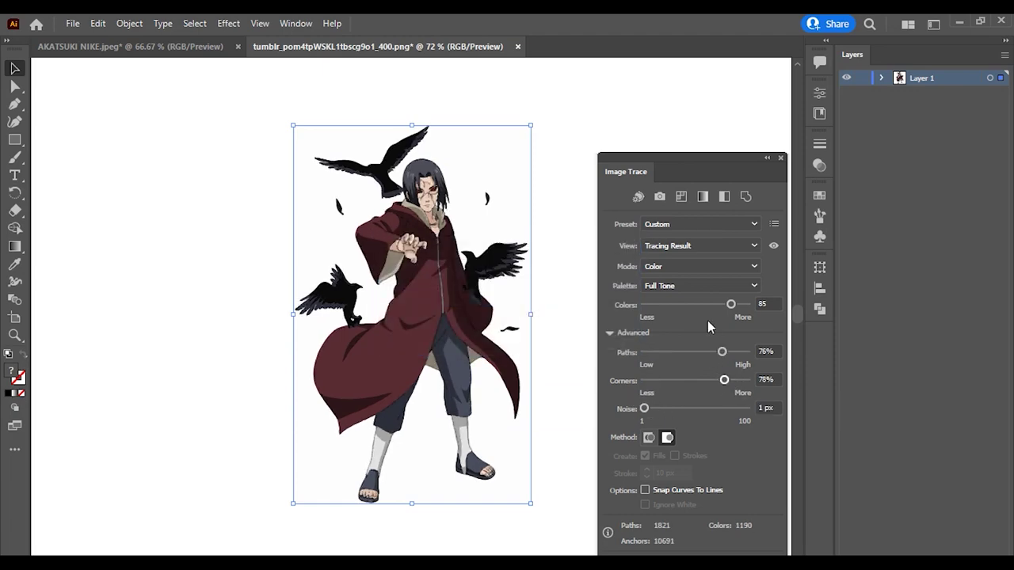
pyautogui.click(708, 286)
pyautogui.scroll(5, 562, 235)
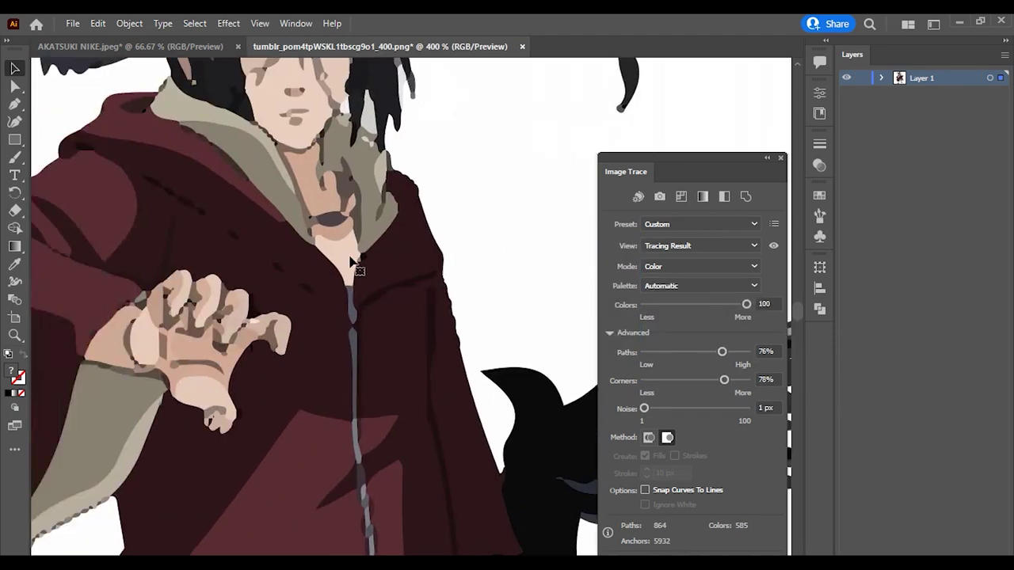
pyautogui.scroll(-3, 562, 235)
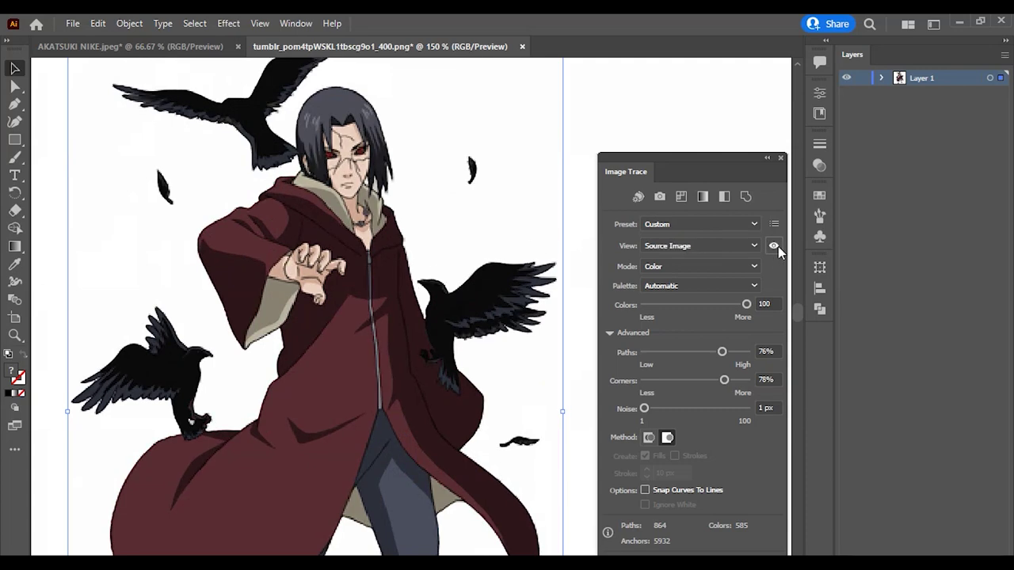
pyautogui.scroll(-3, 386, 242)
pyautogui.scroll(5, 385, 242)
pyautogui.scroll(-5, 566, 162)
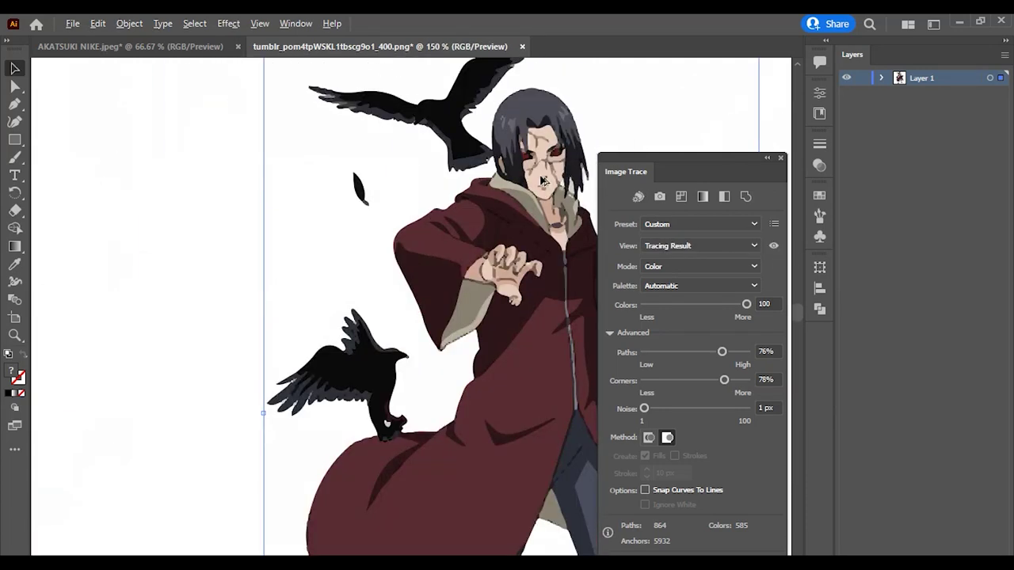
# Step: Close the Image Trace panel and expand the character trace into editable paths
pyautogui.click(780, 162)
pyautogui.scroll(-1, 697, 190)
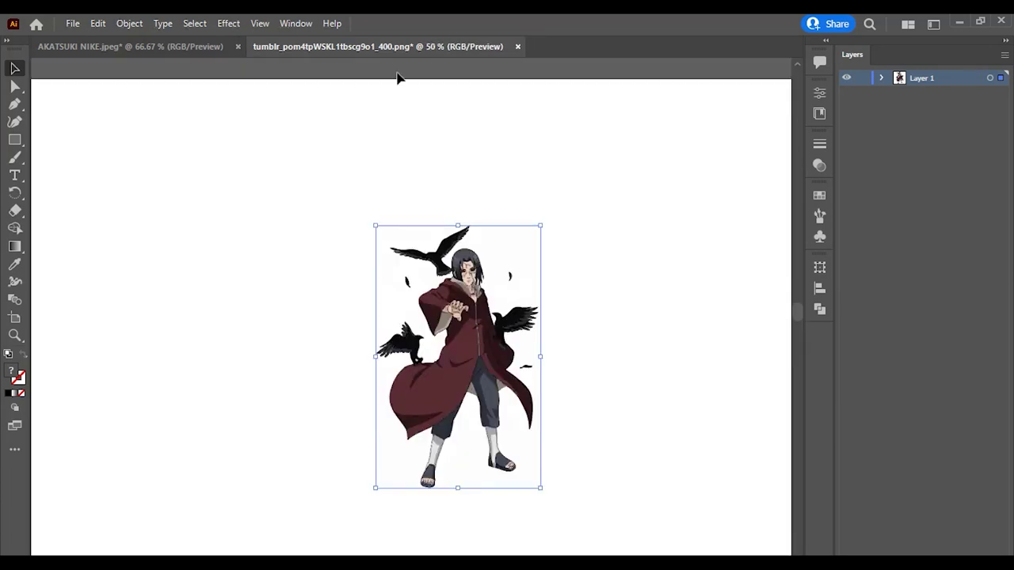
pyautogui.click(129, 23)
pyautogui.click(389, 521)
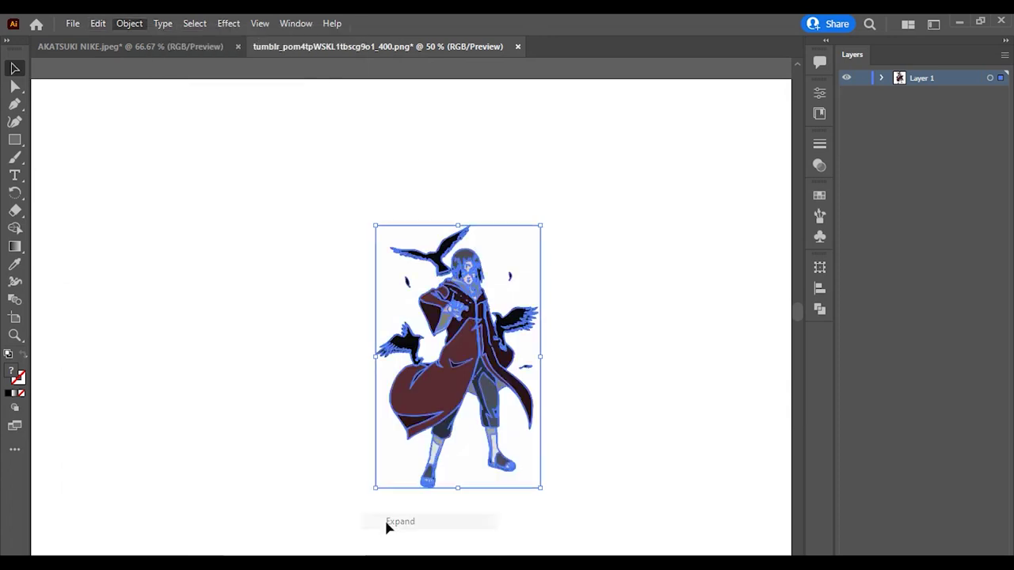
# Step: Move the character onto the AKATSUKI NIKE artboard, scale it down, and isolate its background path
pyautogui.moveTo(460, 357); pyautogui.dragTo(424, 262)
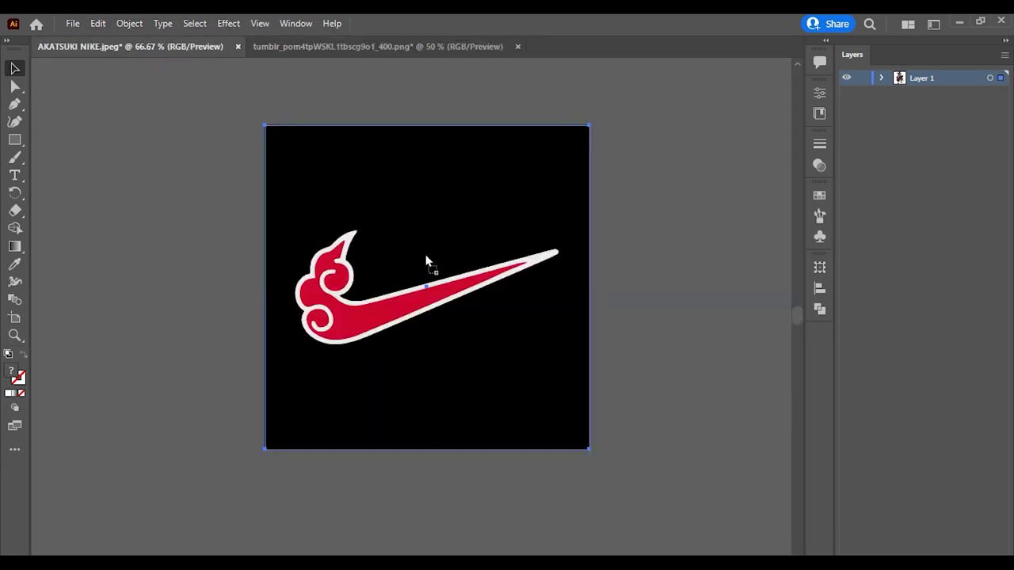
pyautogui.moveTo(305, 109); pyautogui.dragTo(414, 269)
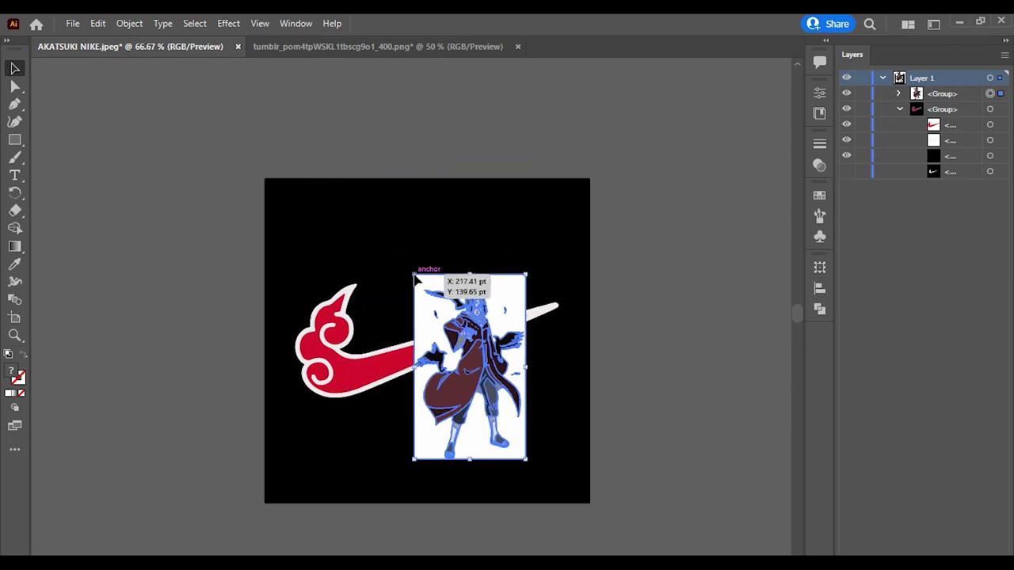
pyautogui.scroll(2, 550, 309)
pyautogui.click(820, 288)
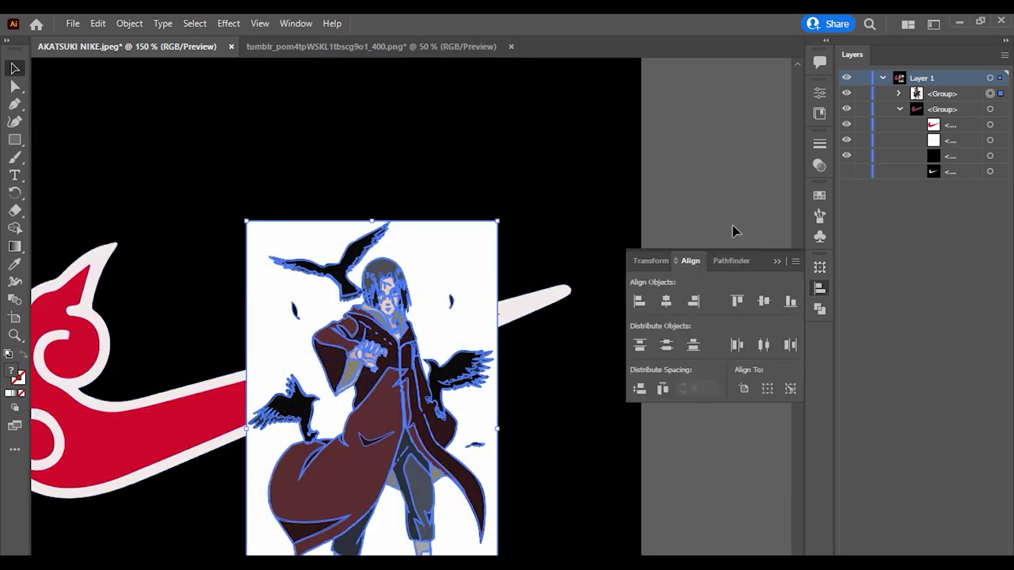
pyautogui.click(900, 93)
pyautogui.click(777, 261)
pyautogui.doubleClick(482, 317)
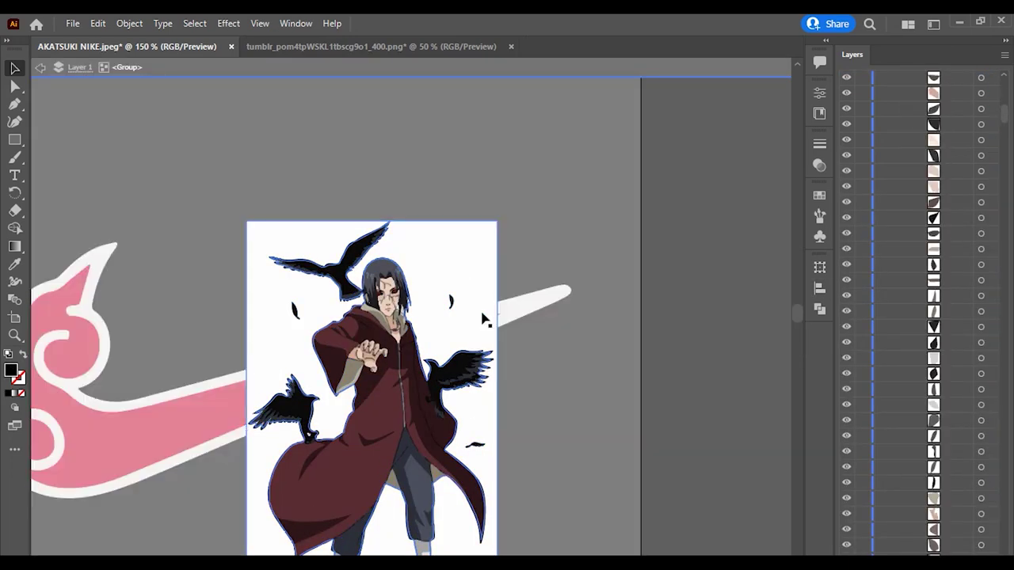
pyautogui.doubleClick(482, 317)
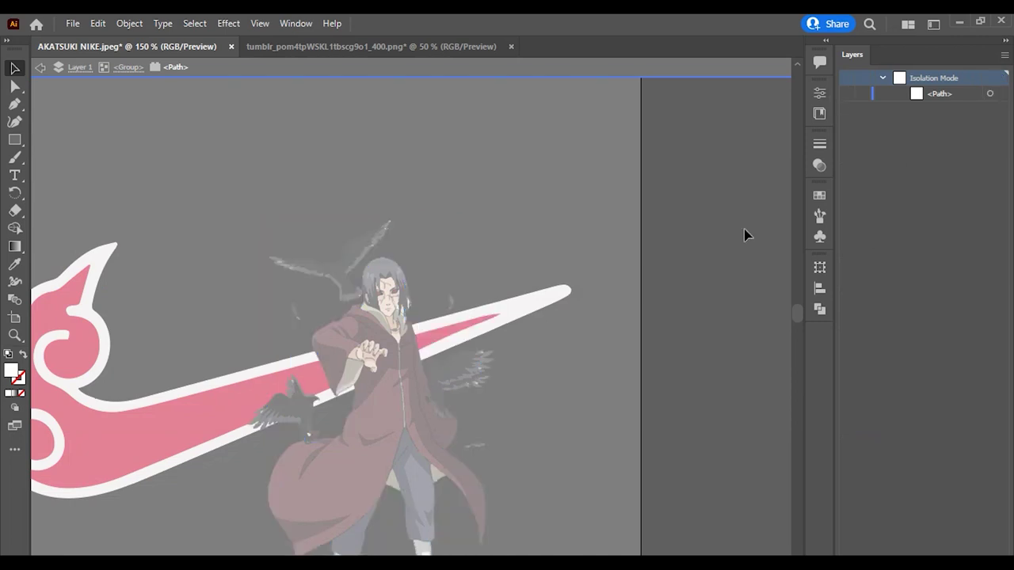
# Step: Delete the white background rectangle behind Itachi and select a hair strand piece near the face
pyautogui.press('Delete')
pyautogui.press('Escape')
pyautogui.scroll(3, 400, 267)
pyautogui.scroll(3, 401, 267)
pyautogui.click(369, 225)
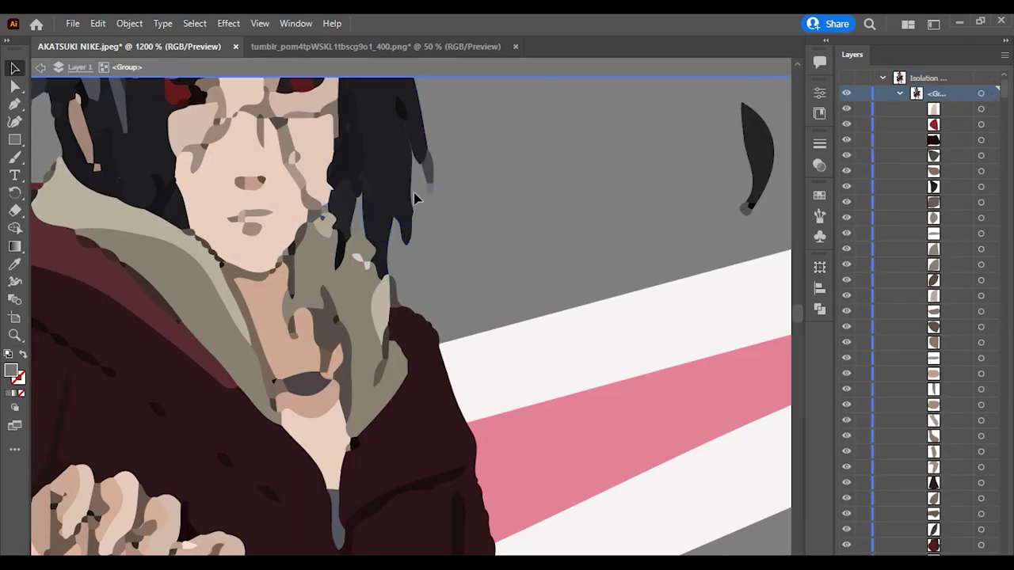
# Step: Zoom in and out to inspect the traced pieces of the figure
pyautogui.scroll(-3, 425, 452)
pyautogui.scroll(-3, 412, 534)
pyautogui.scroll(4, 463, 187)
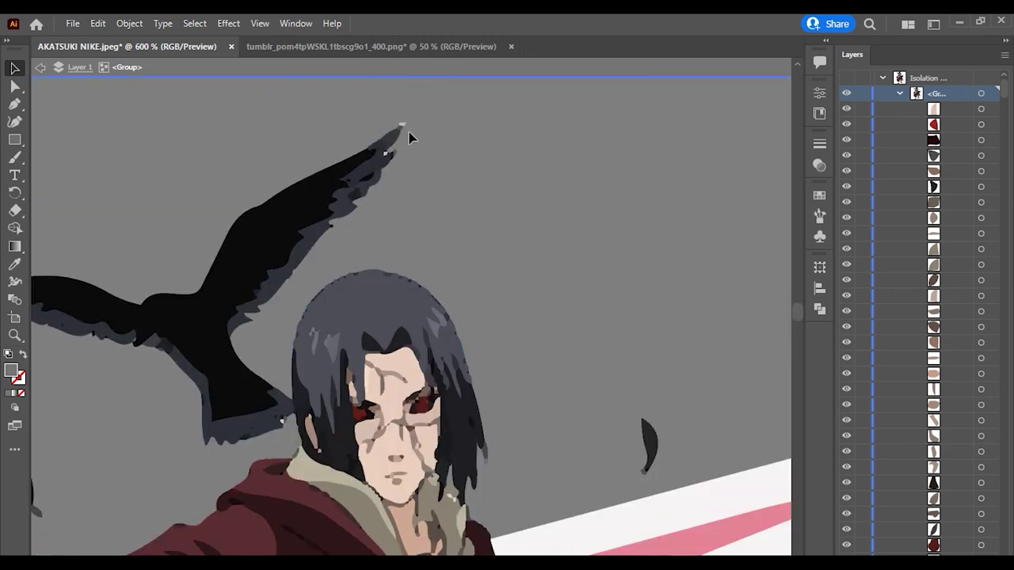
pyautogui.scroll(-5, 515, 357)
pyautogui.scroll(-2, 747, 366)
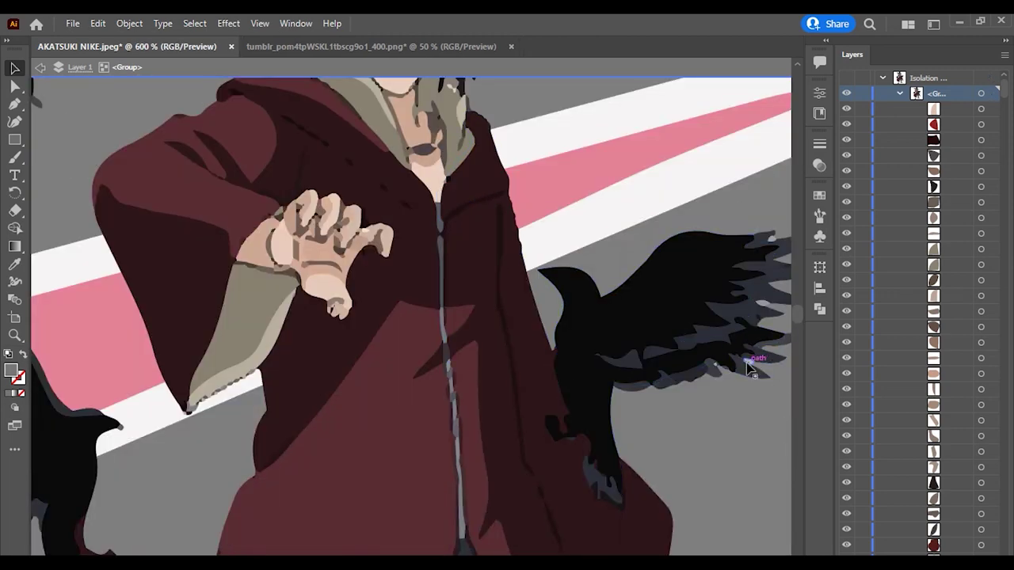
pyautogui.scroll(-2, 475, 365)
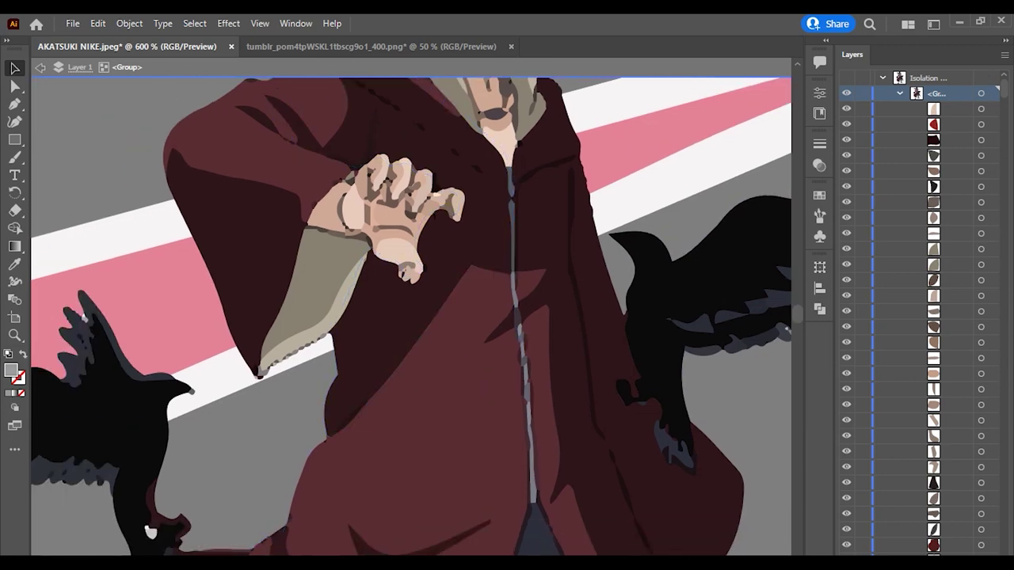
pyautogui.scroll(-1, 150, 501)
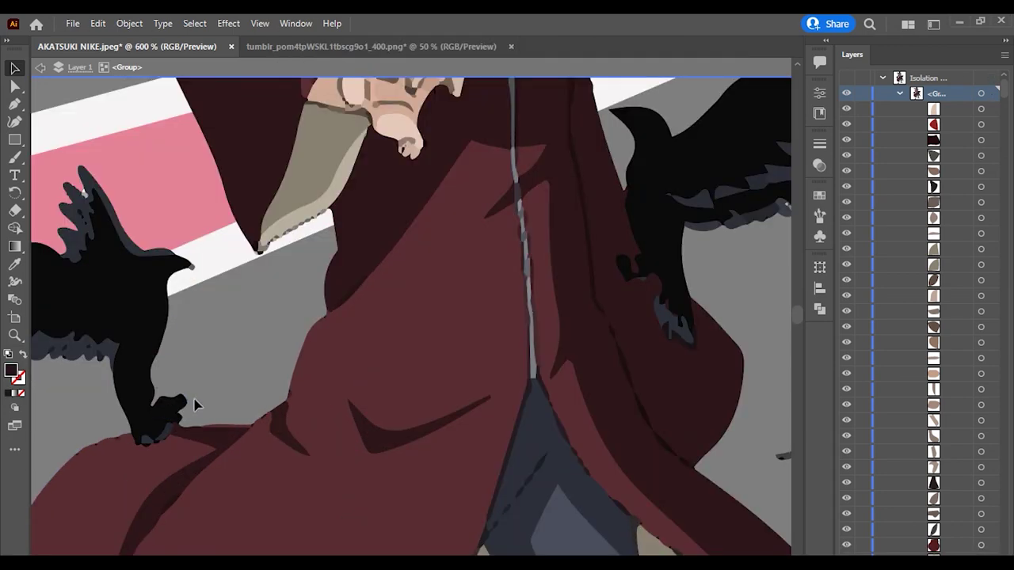
pyautogui.scroll(3, 159, 428)
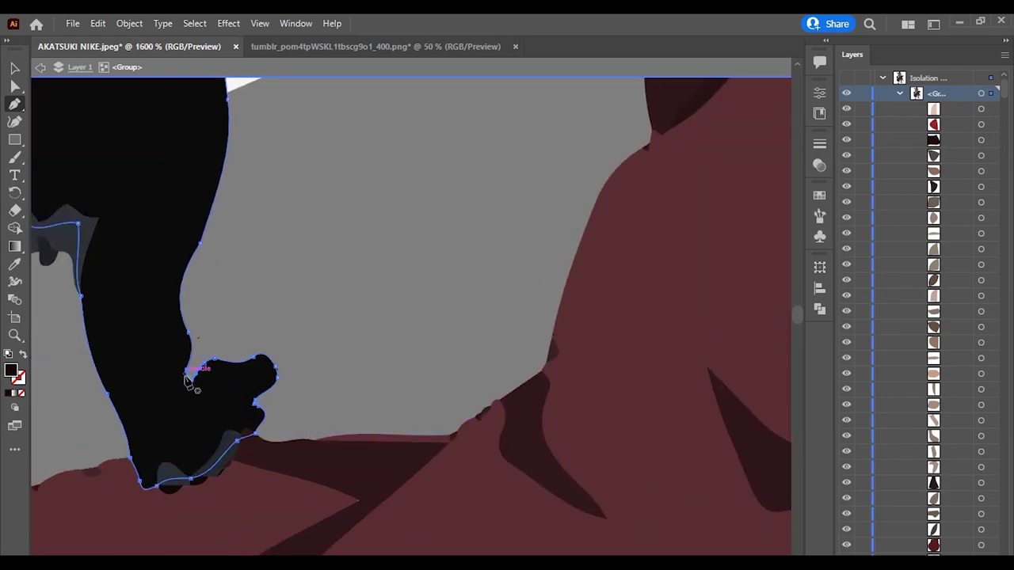
pyautogui.scroll(-1, 189, 382)
pyautogui.scroll(-2, 261, 407)
pyautogui.scroll(-2, 362, 339)
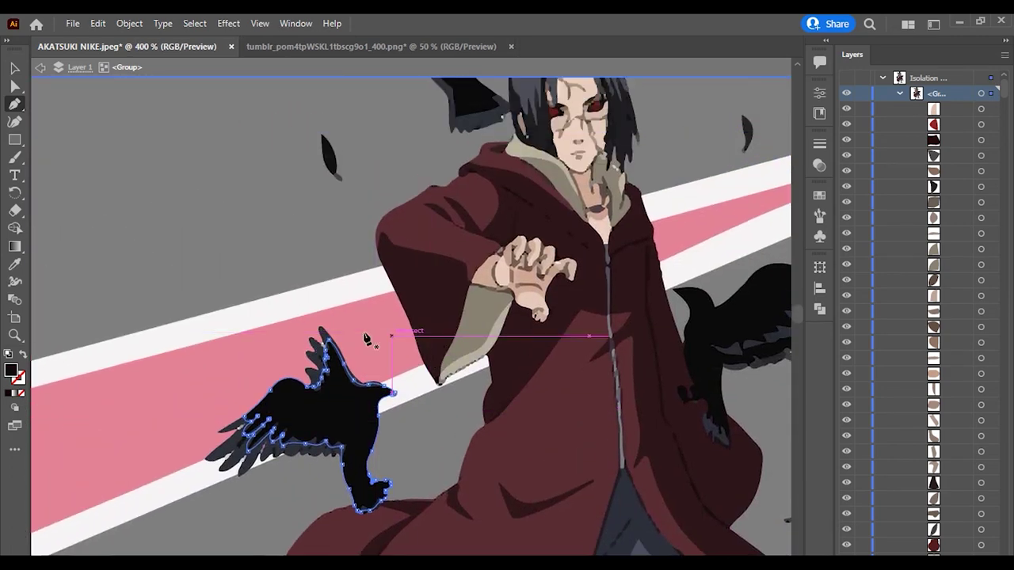
pyautogui.scroll(4, 238, 459)
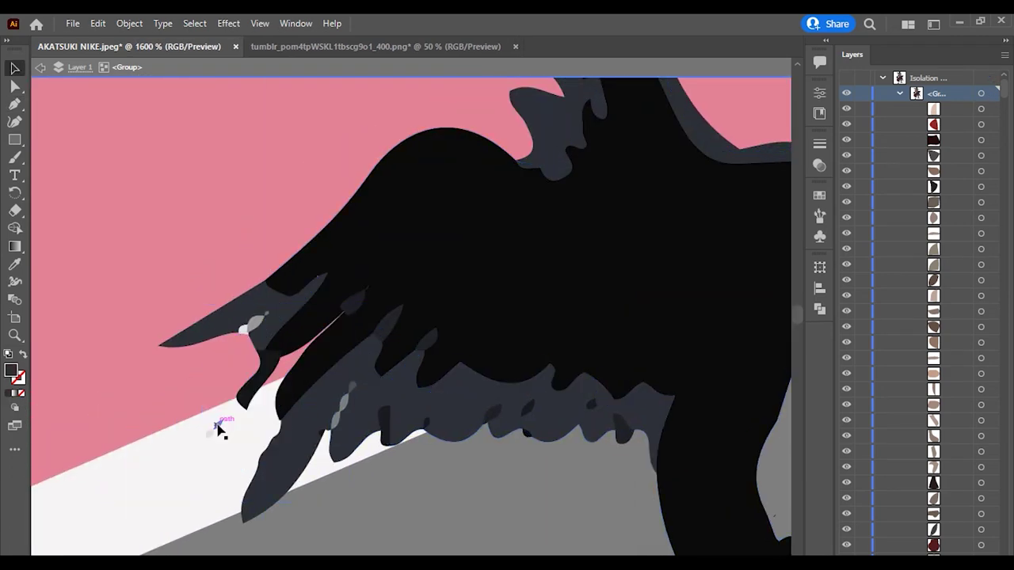
# Step: Check the crow's wing pieces, then exit isolation mode back to the full artwork
pyautogui.click(225, 444)
pyautogui.scroll(4, 230, 460)
pyautogui.click(281, 507)
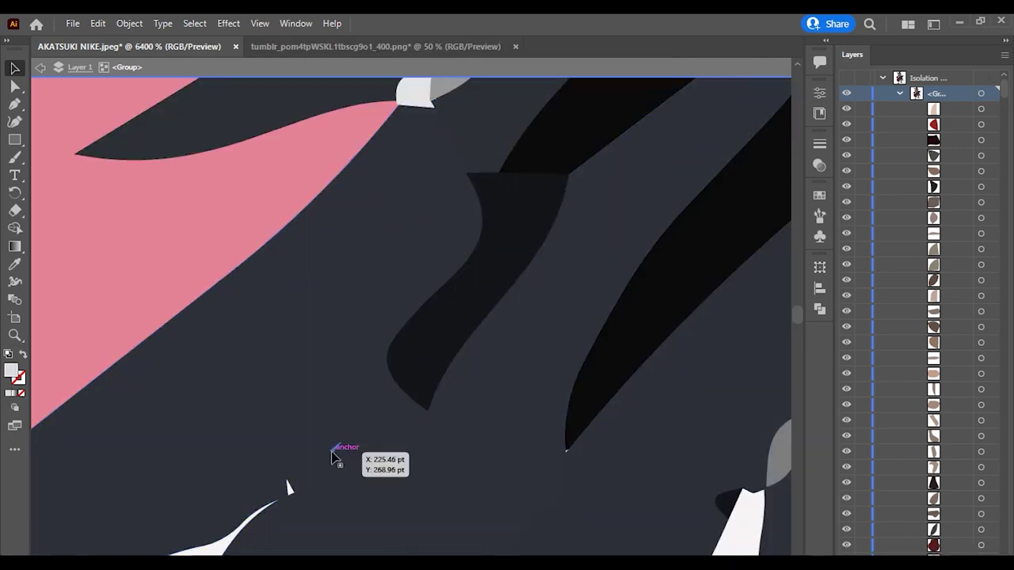
pyautogui.scroll(3, 420, 148)
pyautogui.scroll(-5, 507, 293)
pyautogui.scroll(4, 432, 372)
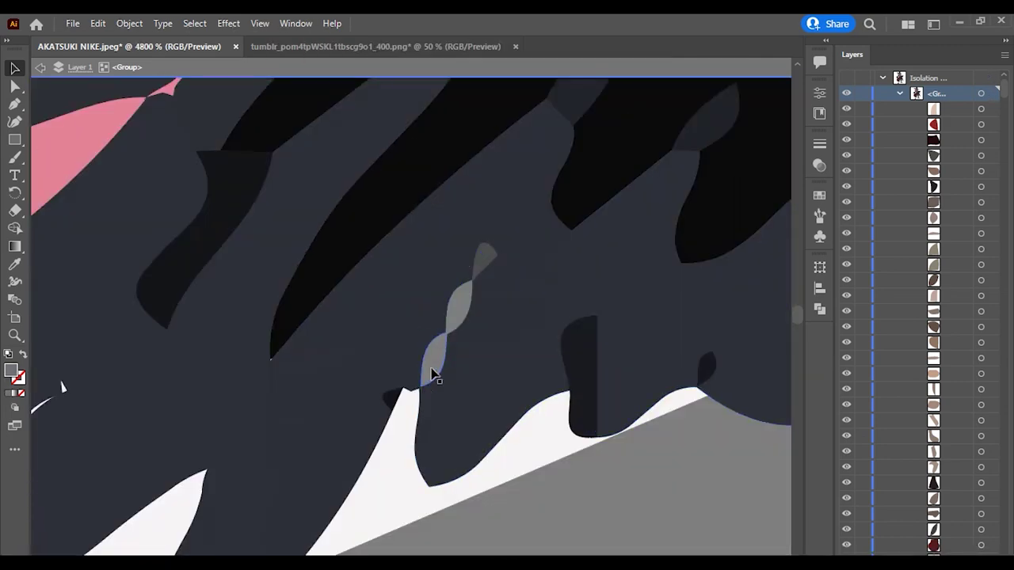
pyautogui.scroll(-4, 474, 261)
pyautogui.scroll(-3, 475, 328)
pyautogui.scroll(-3, 640, 267)
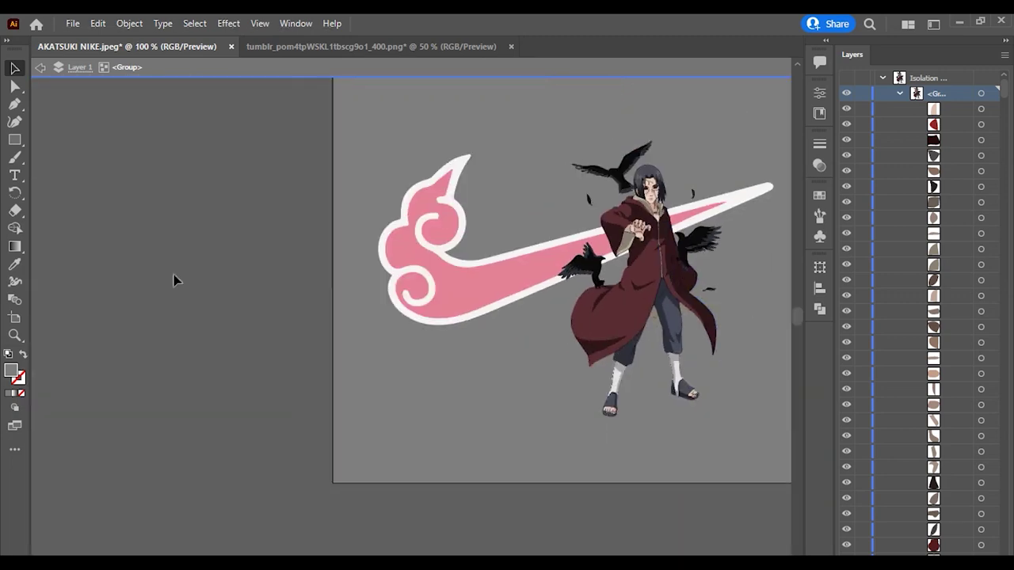
pyautogui.click(42, 67)
# Step: Put the Itachi group below the swoosh group and add a 'background' layer at the bottom
pyautogui.moveTo(609, 149); pyautogui.dragTo(555, 149)
pyautogui.click(898, 94)
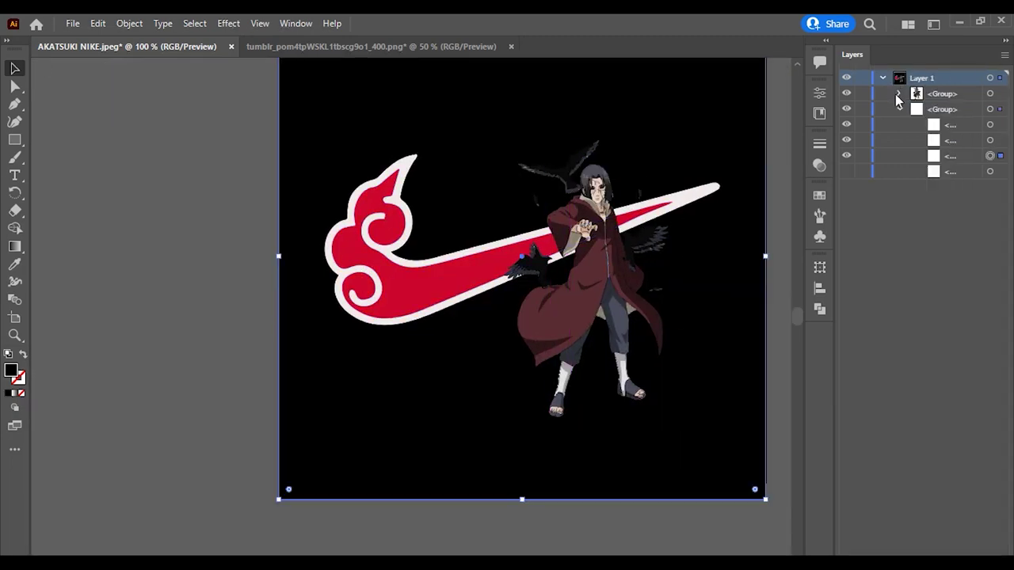
pyautogui.moveTo(917, 94); pyautogui.dragTo(908, 118)
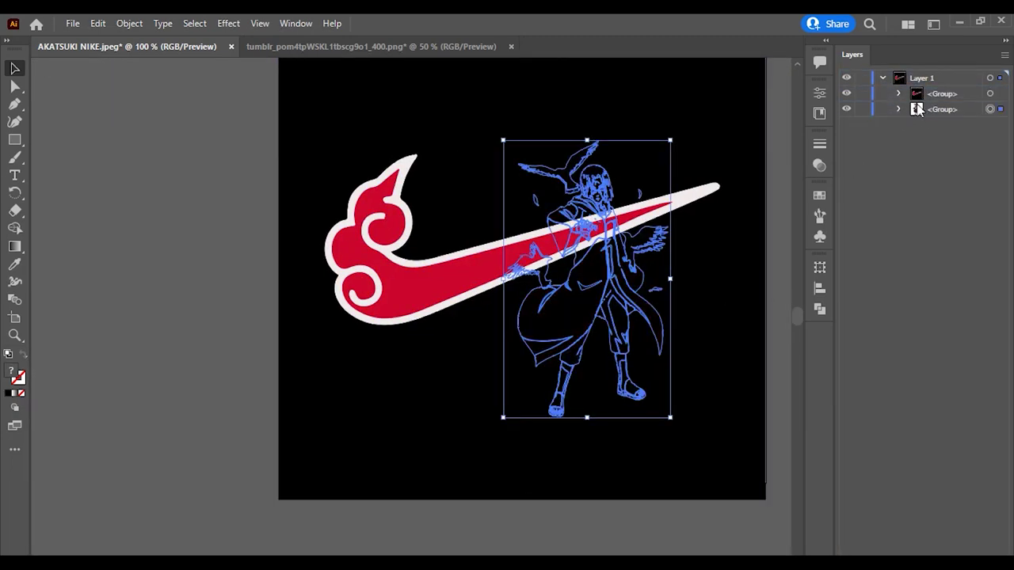
pyautogui.click(983, 554)
pyautogui.write('background')
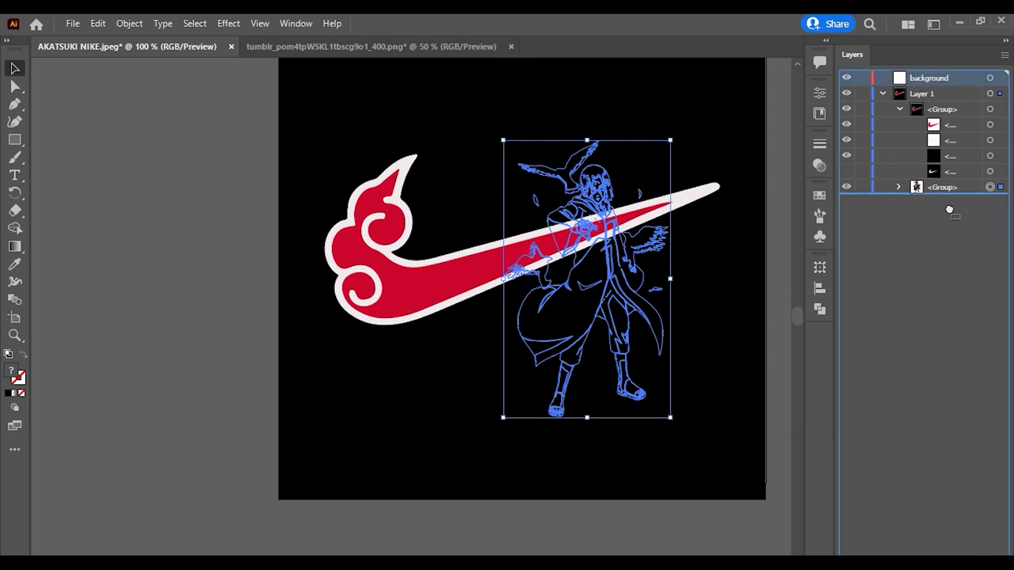
pyautogui.moveTo(928, 78); pyautogui.dragTo(939, 198)
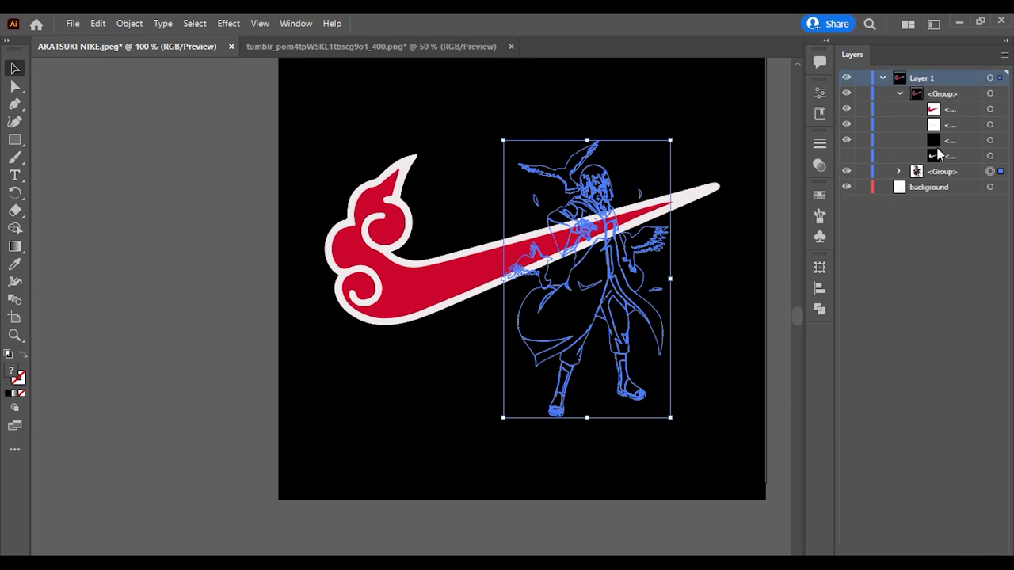
# Step: Rename Layer 1 to 'nike' and nest the Itachi group inside the swoosh group
pyautogui.doubleClick(911, 83)
pyautogui.write('nike')
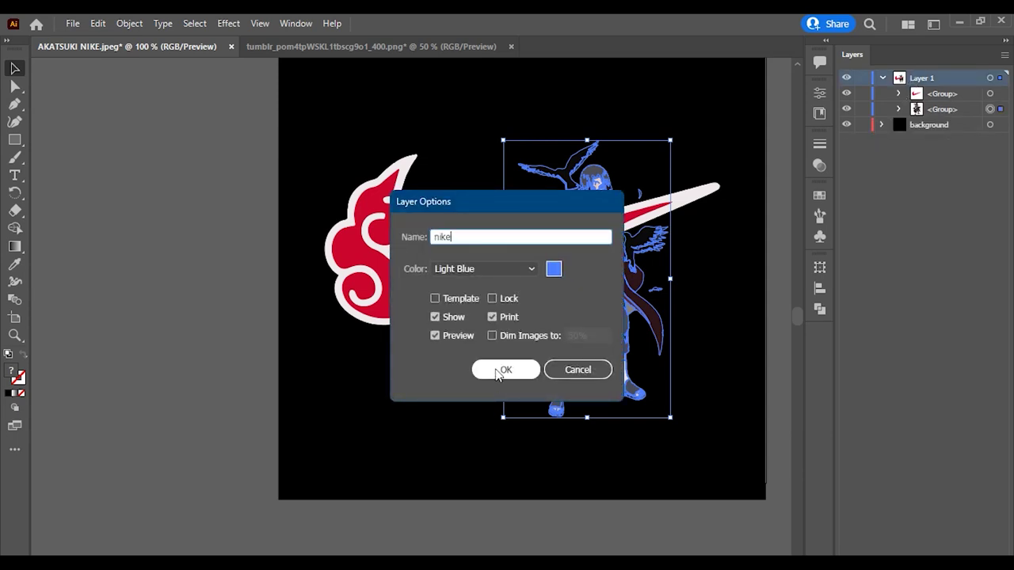
pyautogui.click(501, 370)
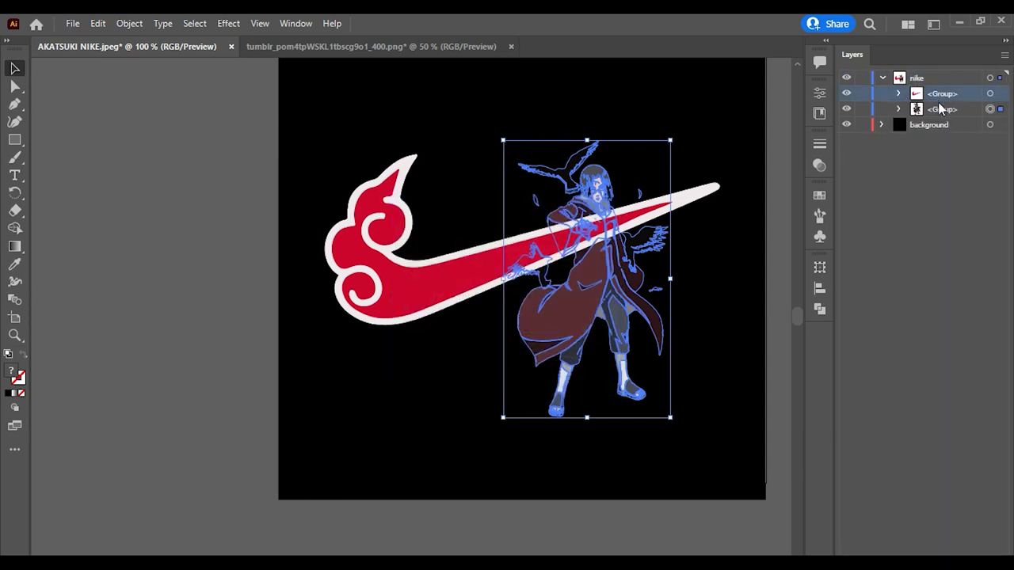
pyautogui.click(899, 93)
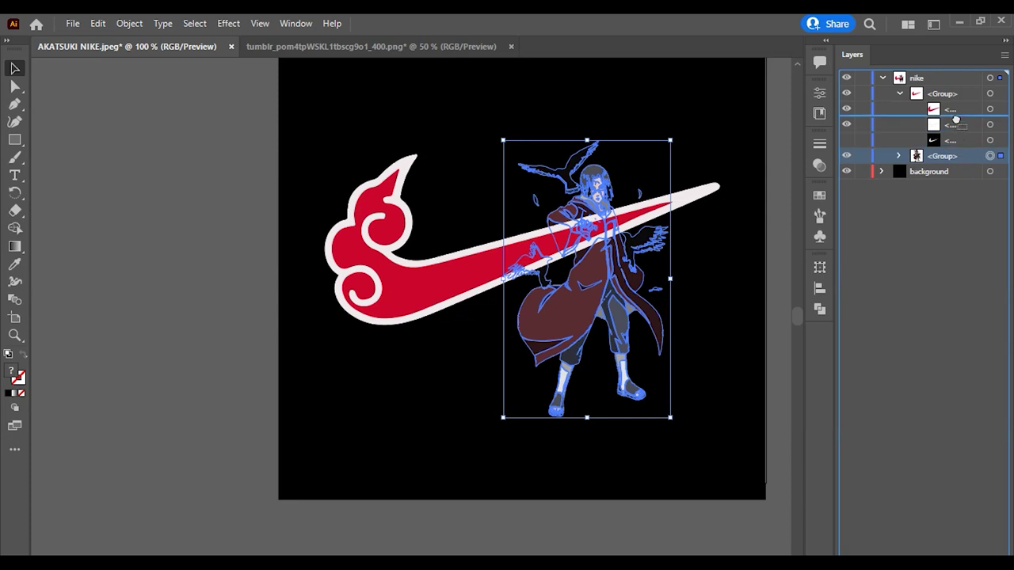
pyautogui.moveTo(956, 119); pyautogui.dragTo(956, 119)
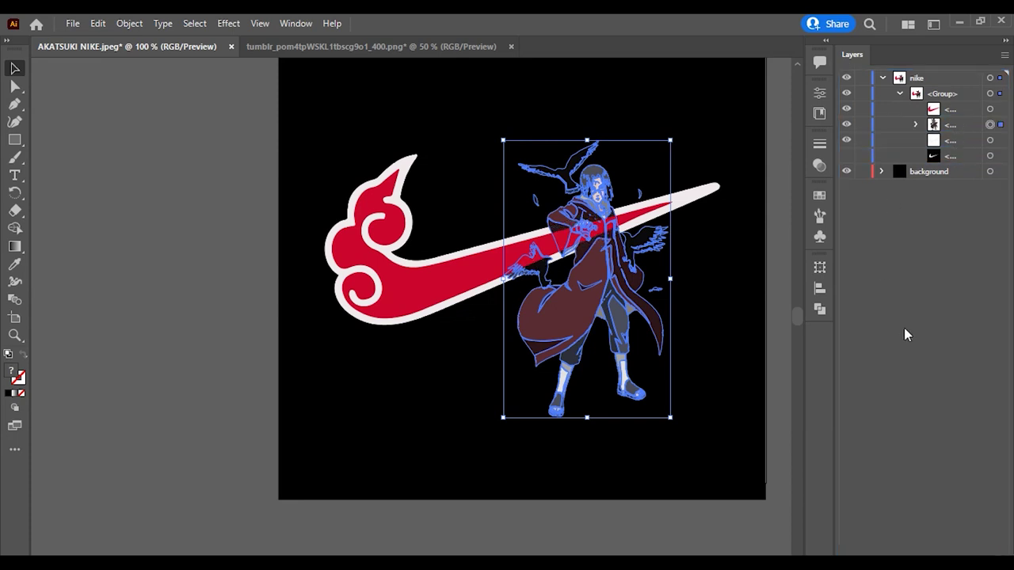
pyautogui.click(957, 141)
# Step: Stack Itachi above the white outline and move him left onto the swoosh's cloud
pyautogui.moveTo(957, 142)
pyautogui.mouseDown()
pyautogui.moveTo(965, 108)
pyautogui.moveTo(957, 124)
pyautogui.mouseUp()
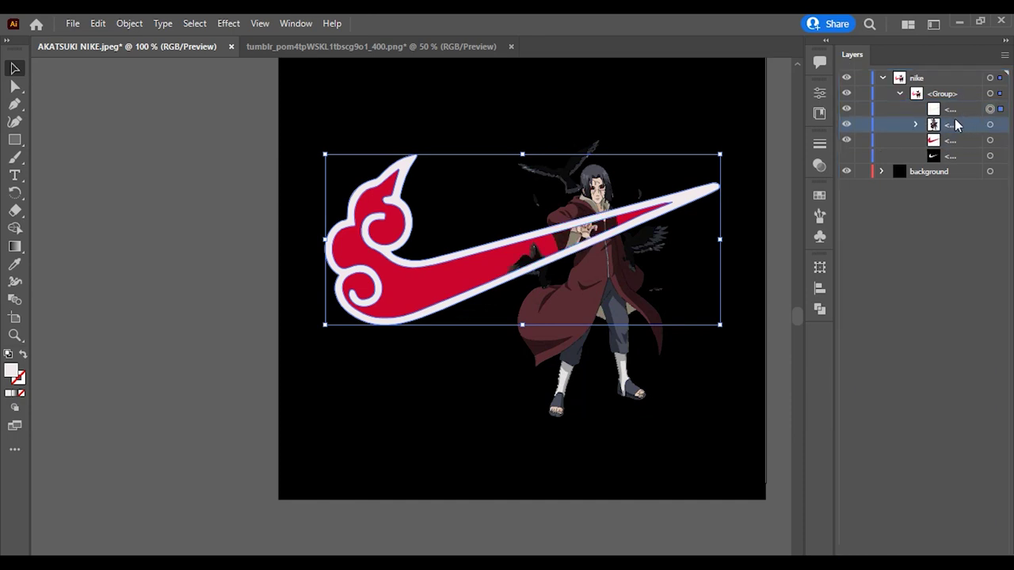
pyautogui.hscroll(-3, 555, 278)
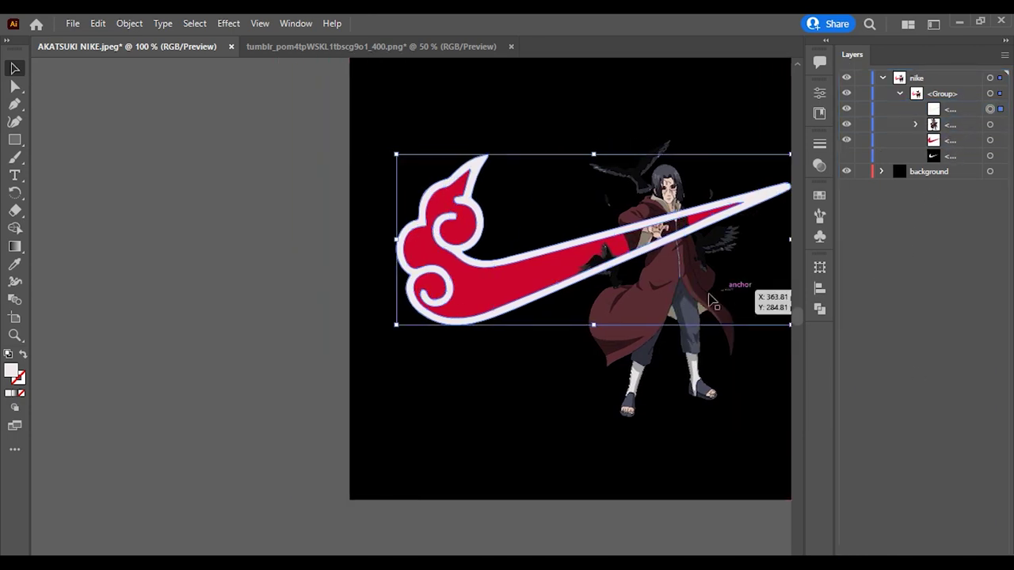
pyautogui.moveTo(939, 128); pyautogui.dragTo(943, 109)
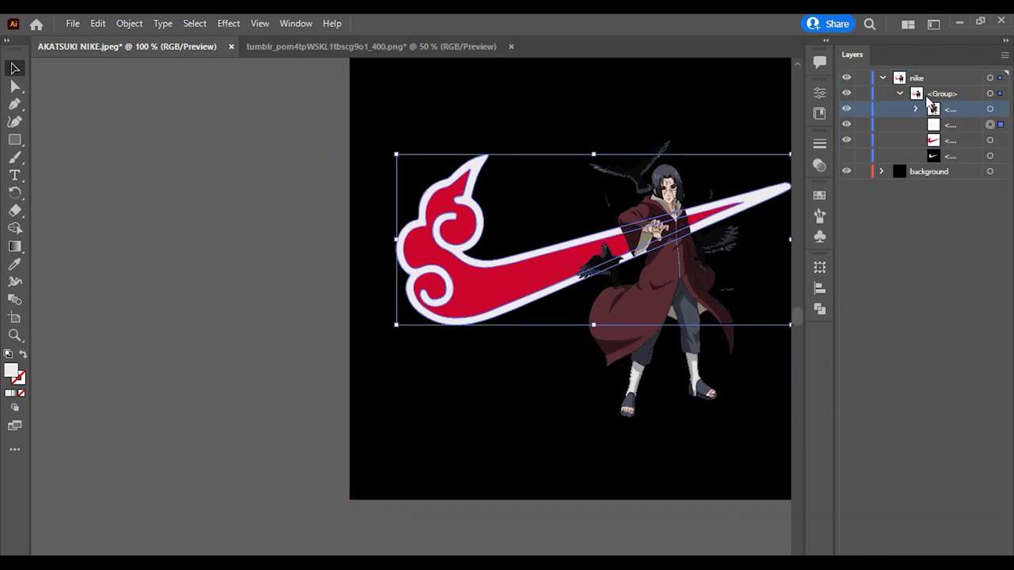
pyautogui.click(990, 108)
pyautogui.moveTo(646, 313); pyautogui.dragTo(454, 328)
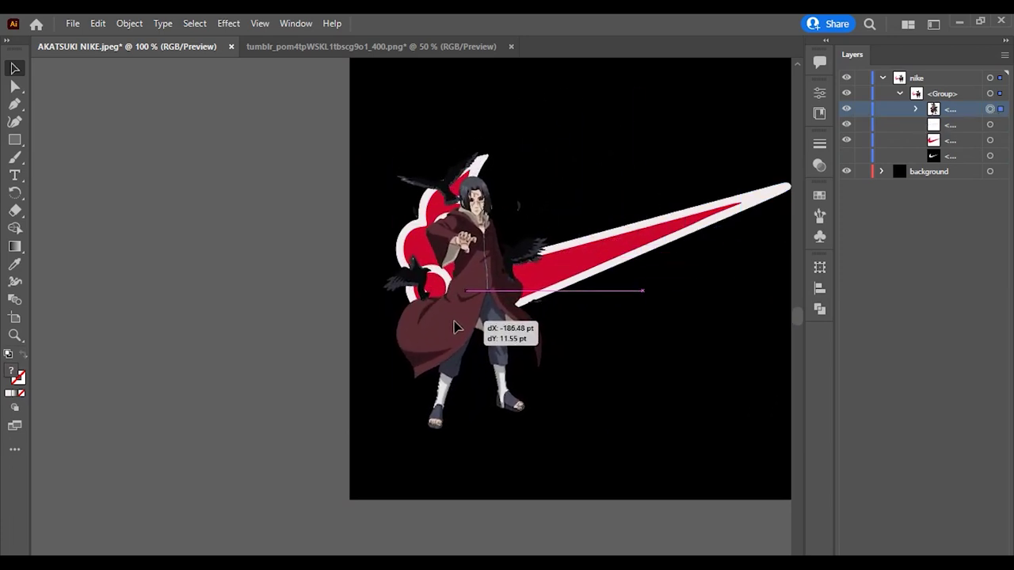
# Step: Keep Itachi's leftward move and nudge him slightly up and right
pyautogui.scroll(3, 460, 332)
pyautogui.scroll(-3, 536, 355)
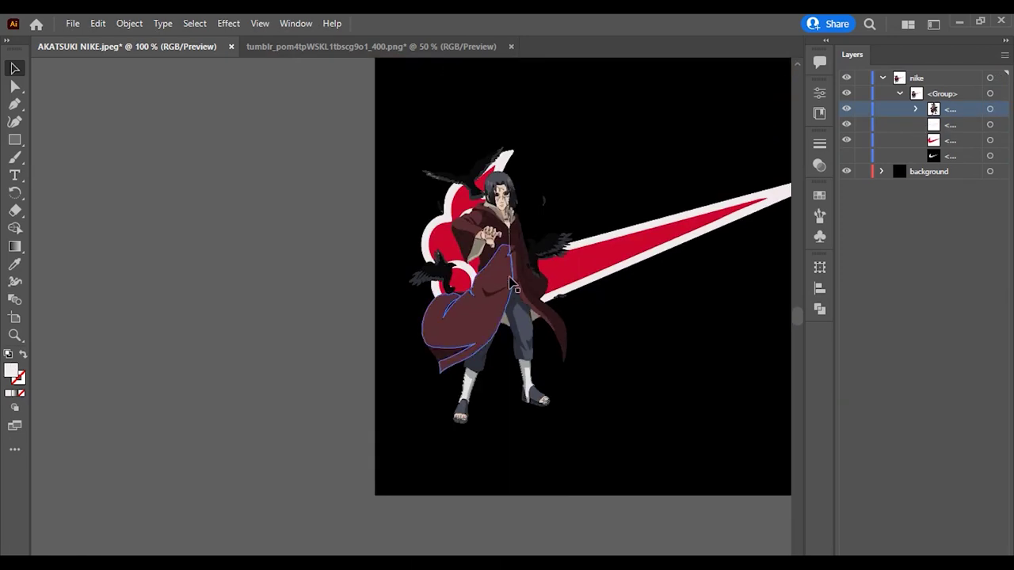
pyautogui.click(489, 283)
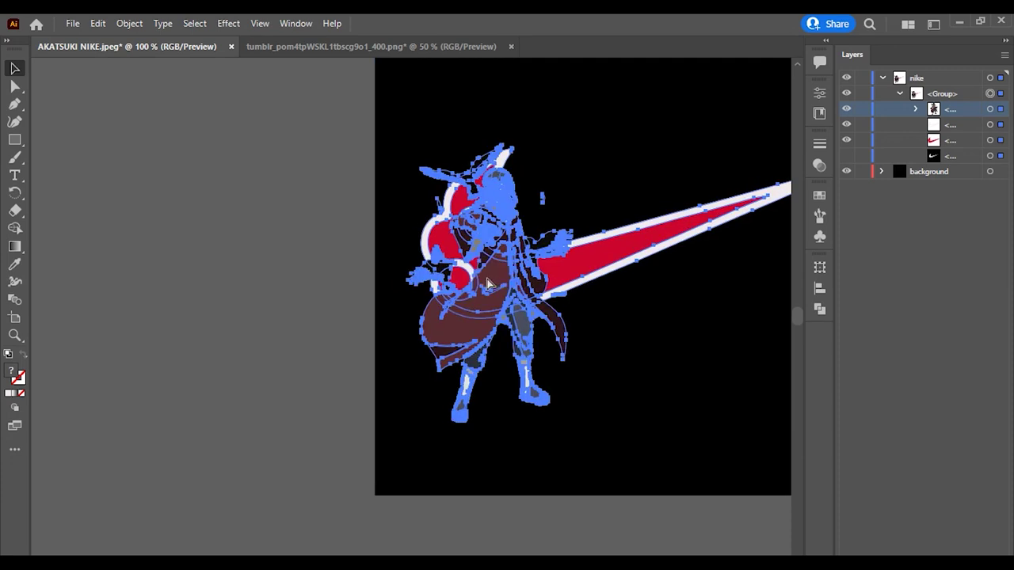
pyautogui.hotkey('ctrl', 'z')
pyautogui.hotkey('ctrl', 'shift', 'z')
pyautogui.hotkey('ctrl', 'shift', 'a')
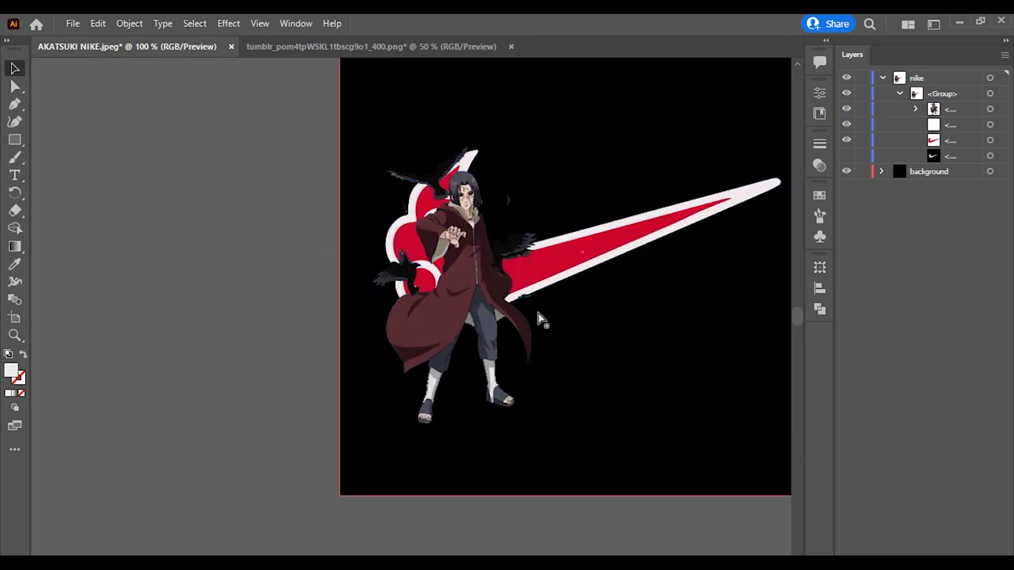
pyautogui.click(991, 93)
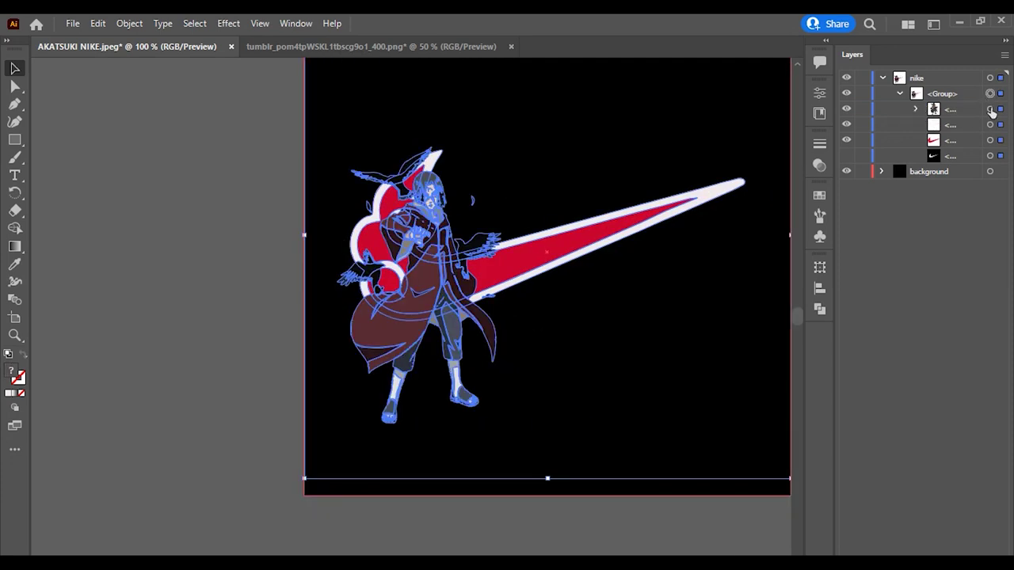
pyautogui.moveTo(440, 274); pyautogui.dragTo(452, 265)
pyautogui.hotkey('ctrl', 'shift', 'a')
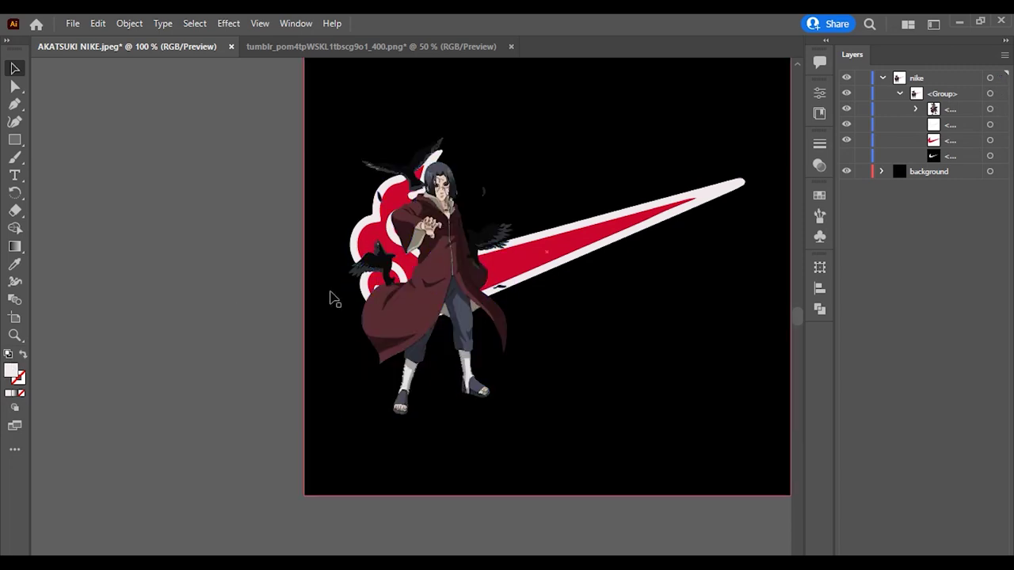
pyautogui.scroll(2, 487, 273)
pyautogui.scroll(-2, 496, 372)
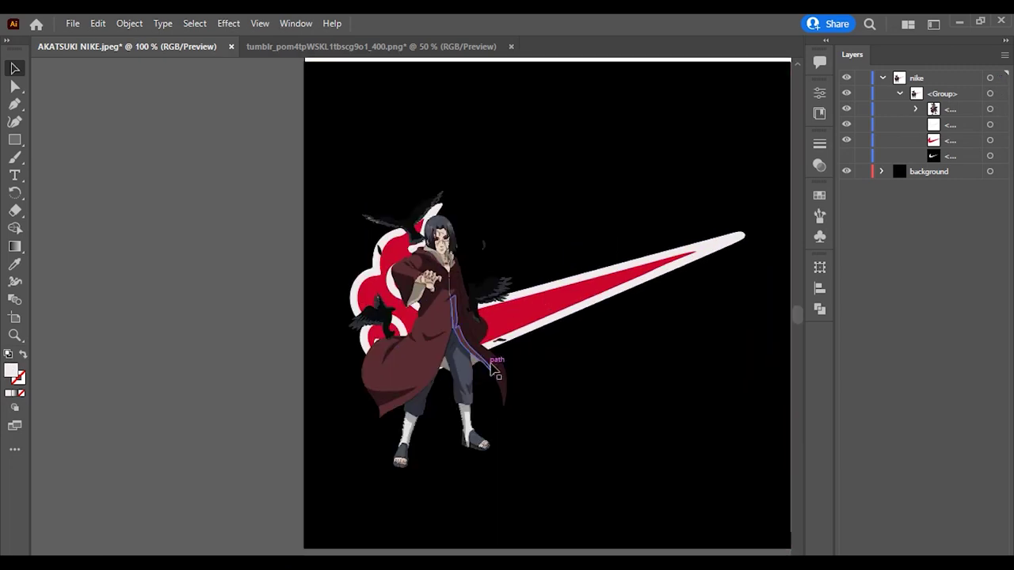
# Step: Bring the white outline forward and draw a Pen path along the swoosh's underside
pyautogui.moveTo(968, 124); pyautogui.dragTo(966, 109)
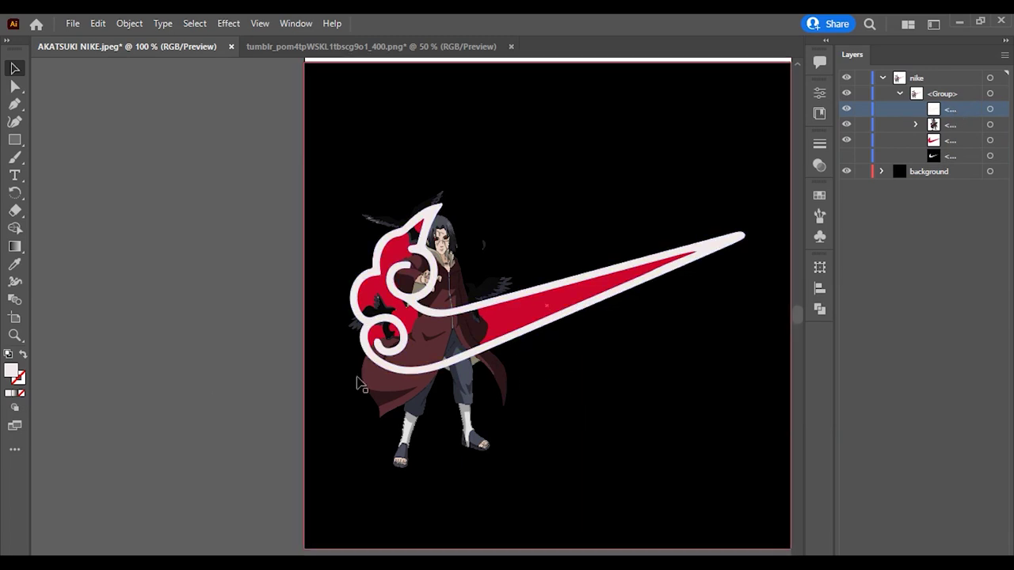
pyautogui.click(14, 105)
pyautogui.scroll(4, 622, 373)
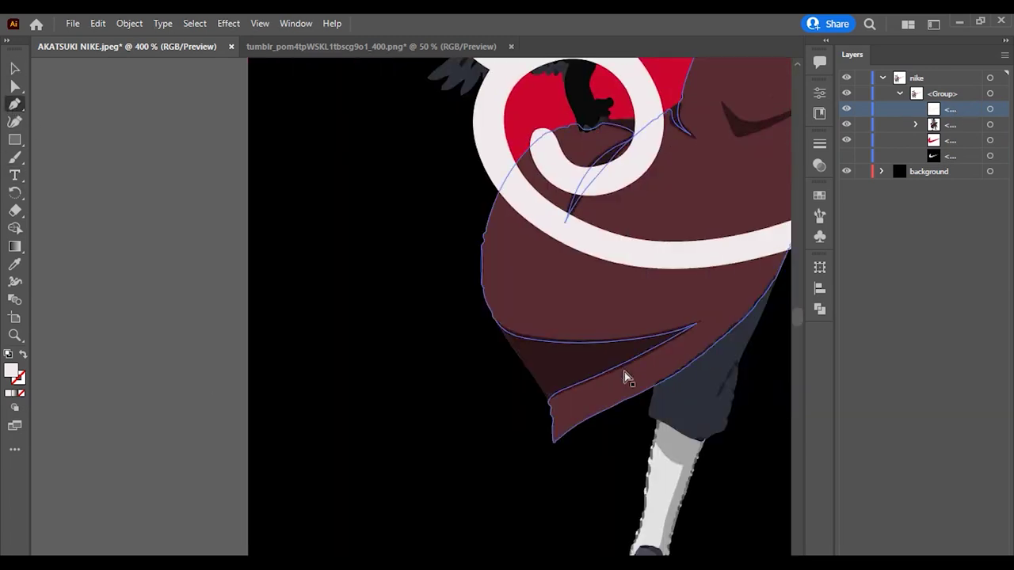
pyautogui.click(509, 191)
pyautogui.hscroll(3, 539, 281)
pyautogui.moveTo(644, 251); pyautogui.dragTo(628, 269)
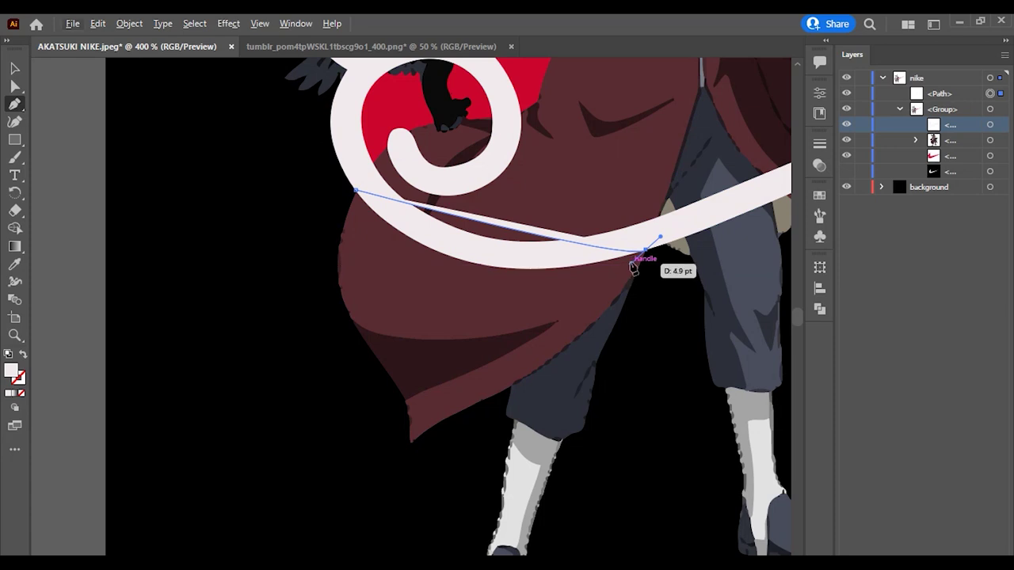
# Step: Give the new underside shape a black fill via the Color Picker
pyautogui.click(21, 393)
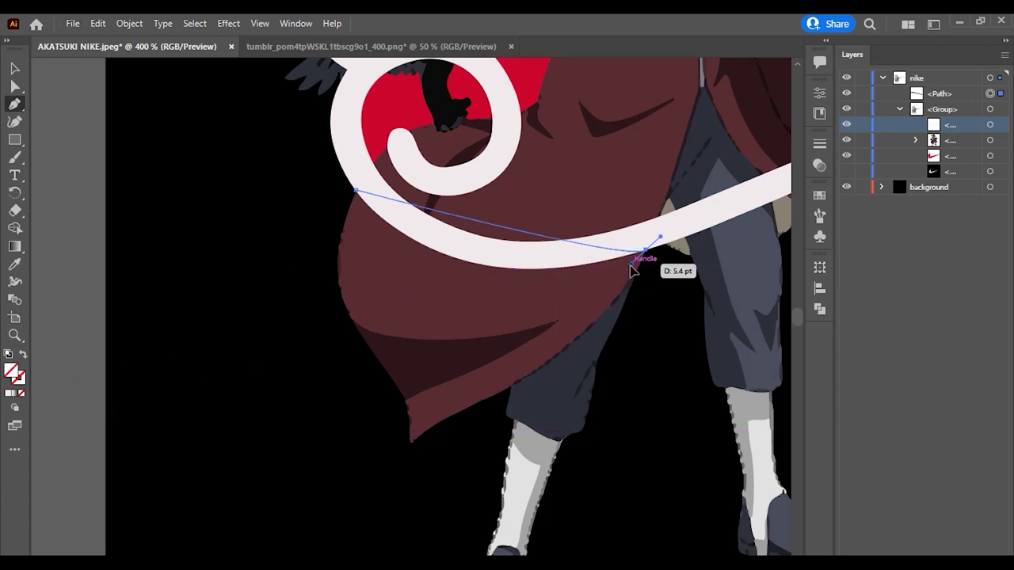
pyautogui.scroll(-1, 435, 324)
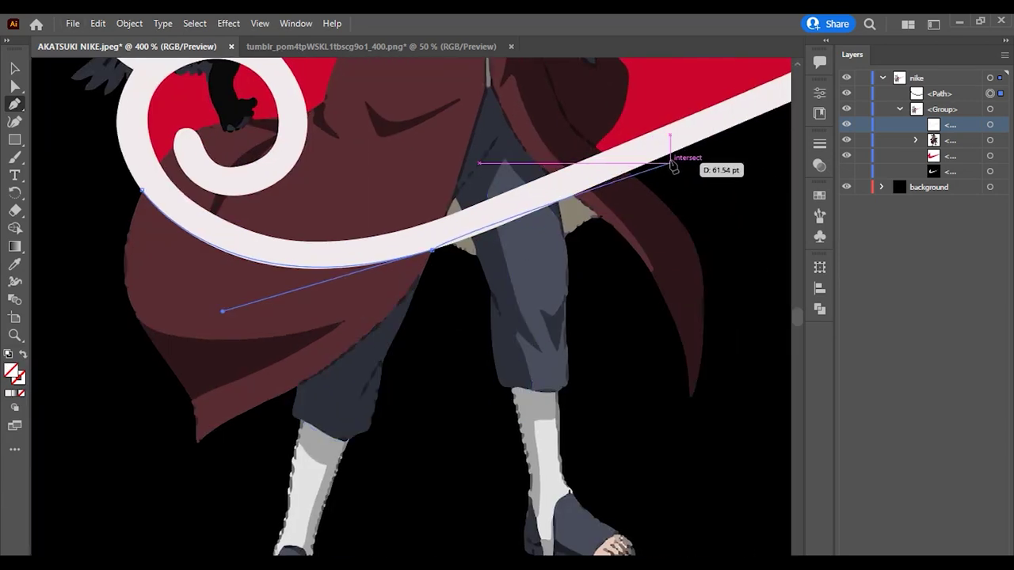
pyautogui.scroll(-3, 672, 341)
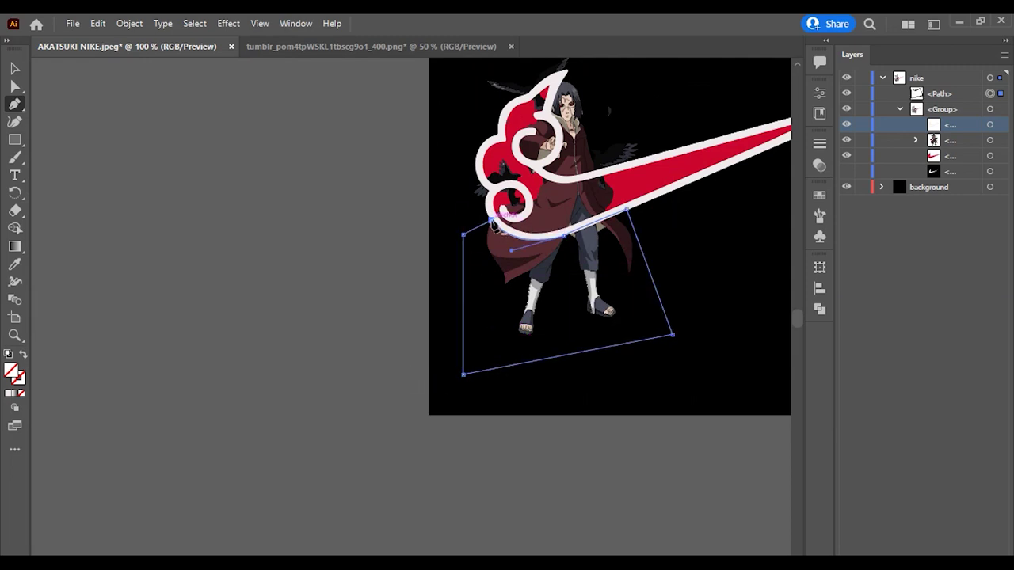
pyautogui.doubleClick(12, 371)
pyautogui.click(666, 211)
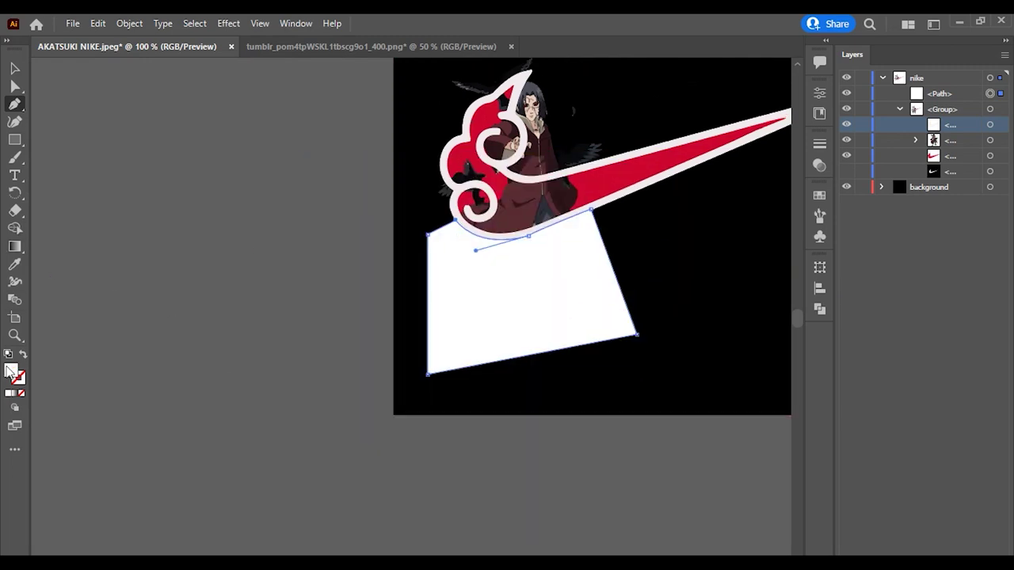
pyautogui.doubleClick(12, 370)
pyautogui.click(665, 210)
pyautogui.scroll(1, 467, 242)
pyautogui.scroll(2, 467, 241)
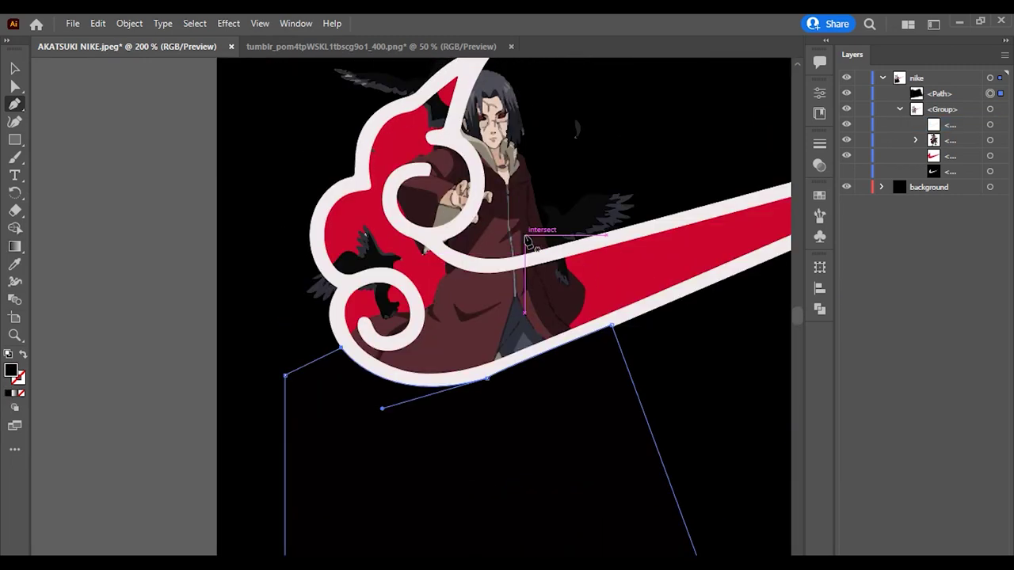
pyautogui.scroll(1, 317, 222)
# Step: Attempt a Scissors cut on the swoosh outline and dismiss the missed-cut alert
pyautogui.scroll(3, 468, 301)
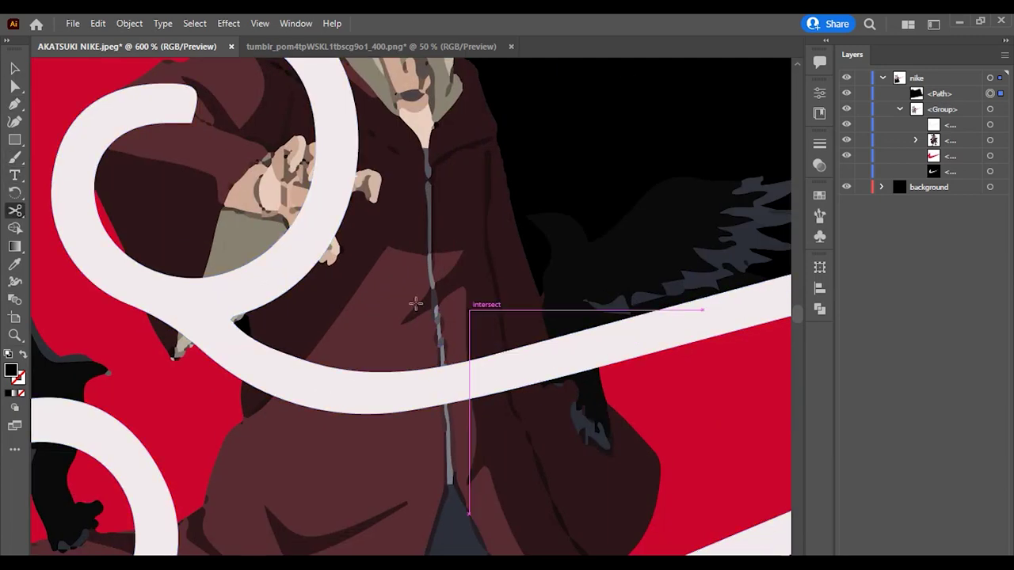
pyautogui.scroll(2, 527, 264)
pyautogui.scroll(2, 527, 264)
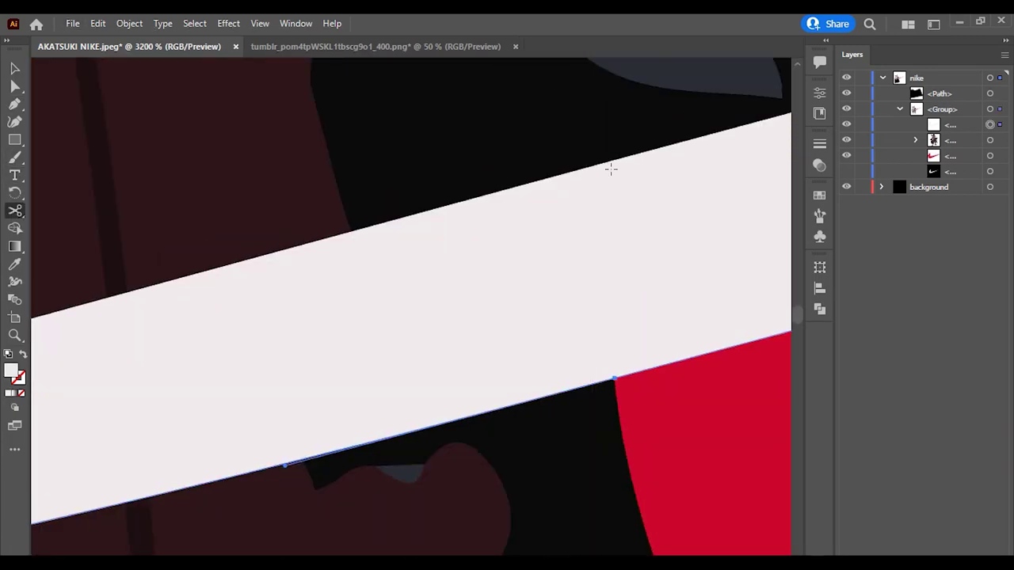
pyautogui.click(713, 367)
pyautogui.press('Return')
pyautogui.scroll(2, 152, 354)
# Step: Select the swoosh outline piece over the robe and ready the Eraser tool
pyautogui.press('v')
pyautogui.scroll(-6, 153, 355)
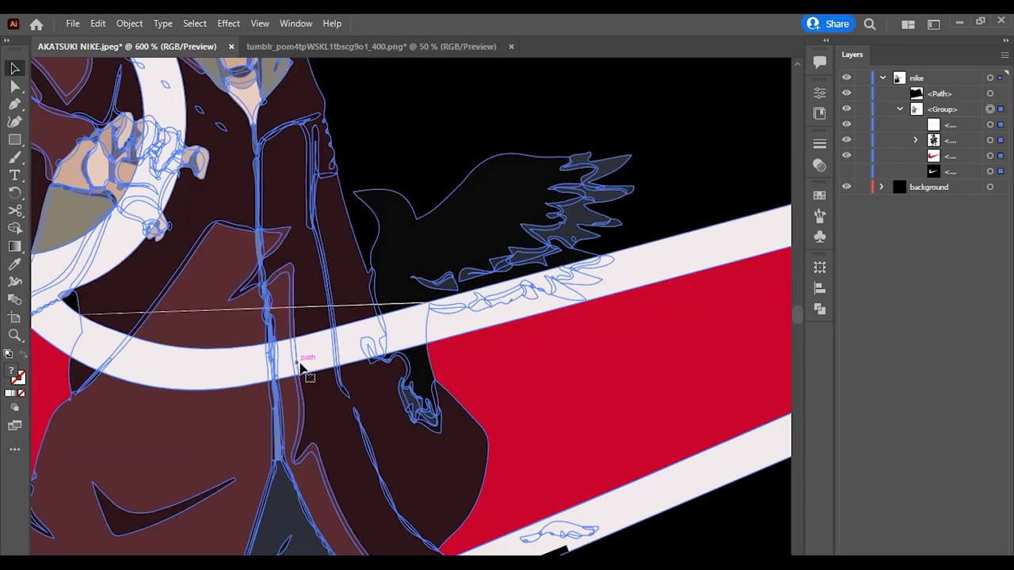
pyautogui.scroll(2, 243, 374)
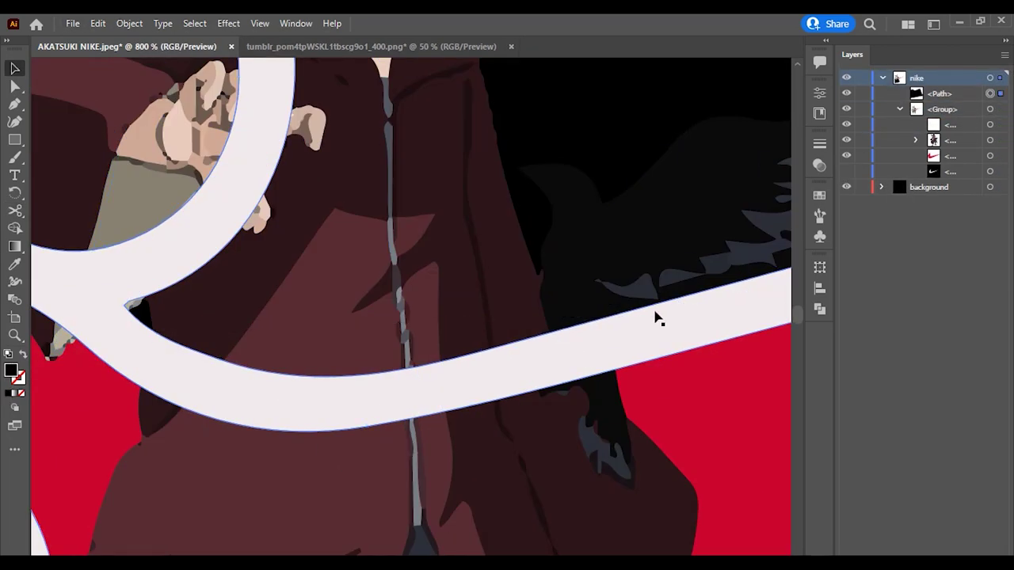
pyautogui.scroll(2, 655, 318)
pyautogui.scroll(2, 306, 355)
pyautogui.scroll(-4, 294, 290)
pyautogui.click(569, 339)
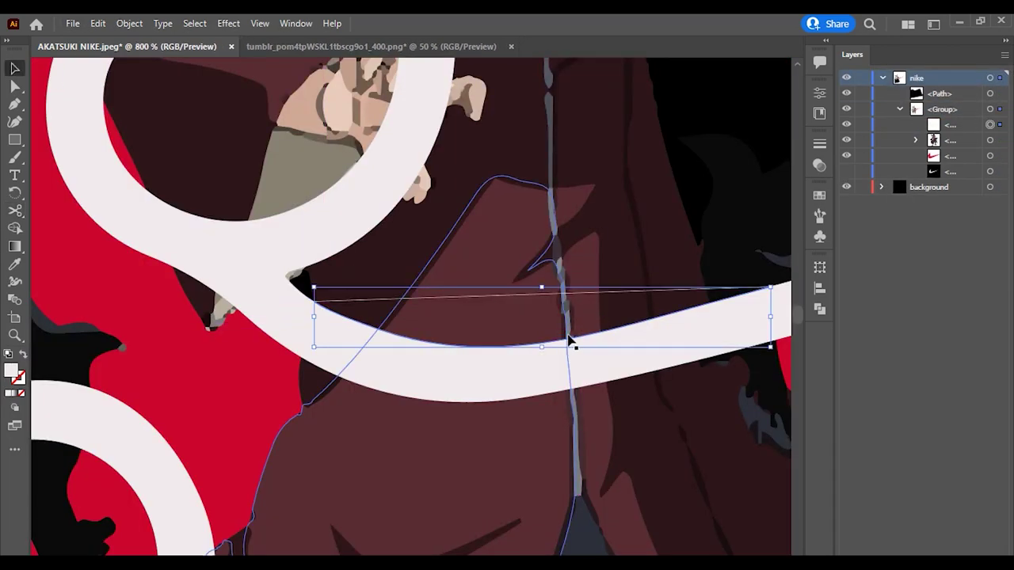
pyautogui.scroll(1, 559, 351)
pyautogui.press('p')
pyautogui.scroll(1, 598, 389)
pyautogui.scroll(-3, 537, 383)
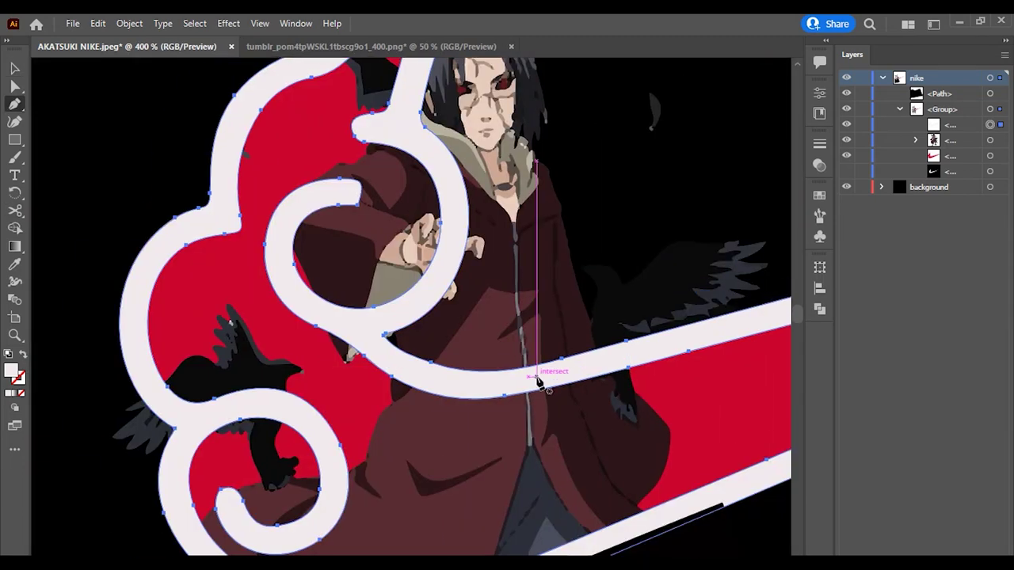
pyautogui.hotkey('shift', 'e')
pyautogui.scroll(1, 567, 392)
# Step: Erase the white swoosh band crossing Itachi's robe, redoing one pass after an undo
pyautogui.moveTo(608, 349); pyautogui.dragTo(351, 364)
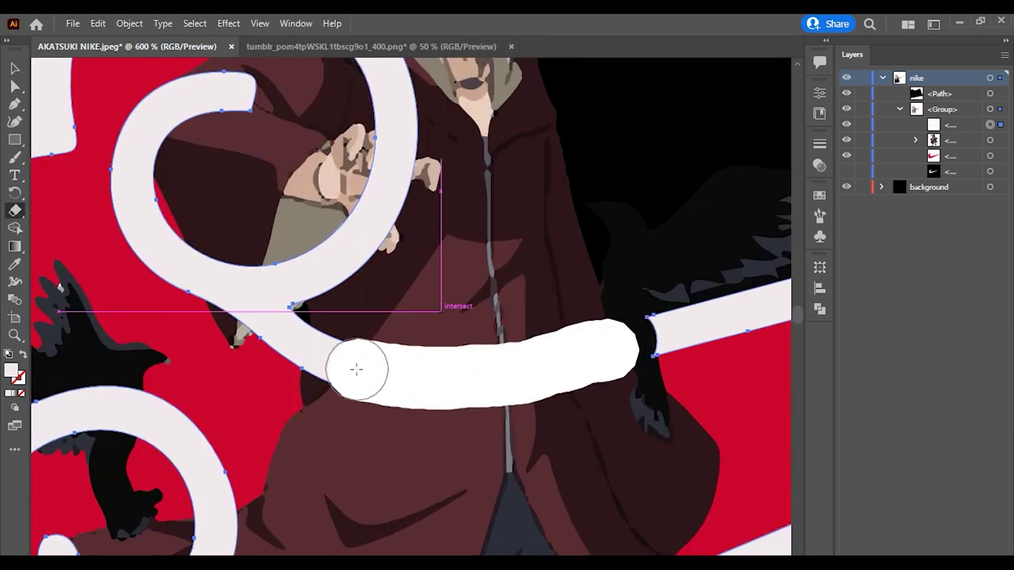
pyautogui.scroll(1, 345, 343)
pyautogui.hotkey('ctrl', 'z')
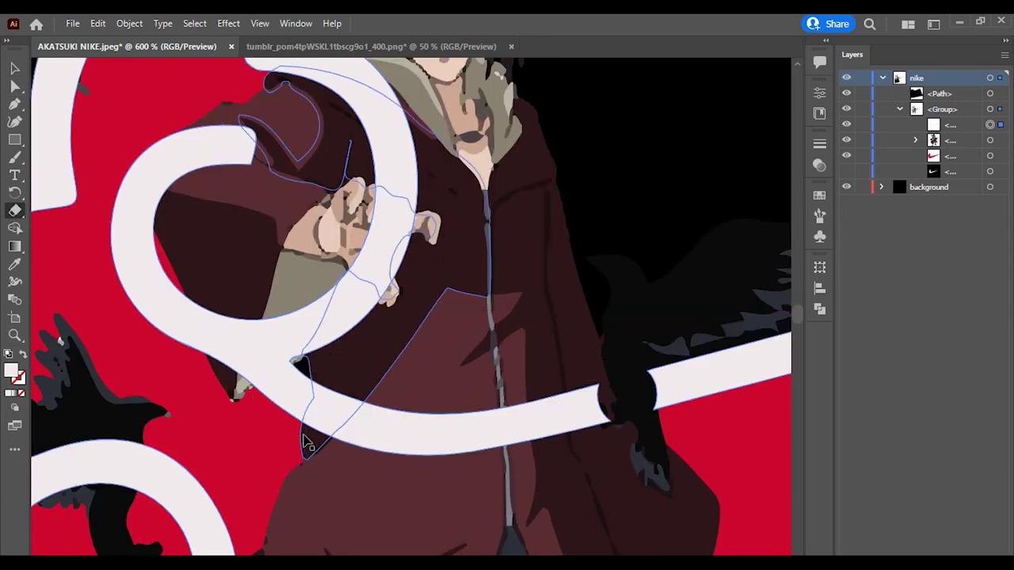
pyautogui.moveTo(348, 388); pyautogui.dragTo(618, 404)
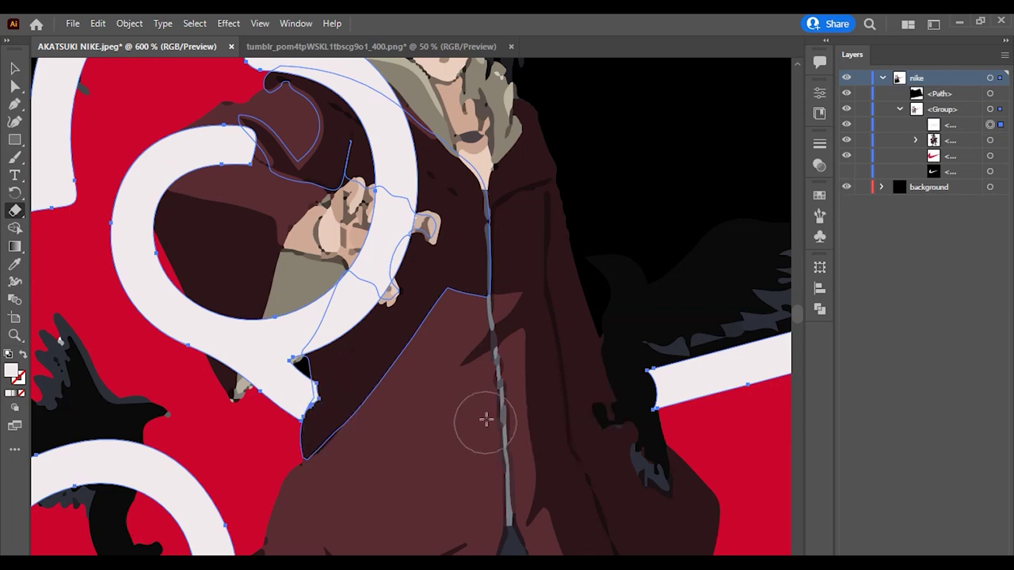
pyautogui.scroll(1, 487, 419)
pyautogui.moveTo(226, 403); pyautogui.dragTo(292, 402)
pyautogui.scroll(-2, 375, 191)
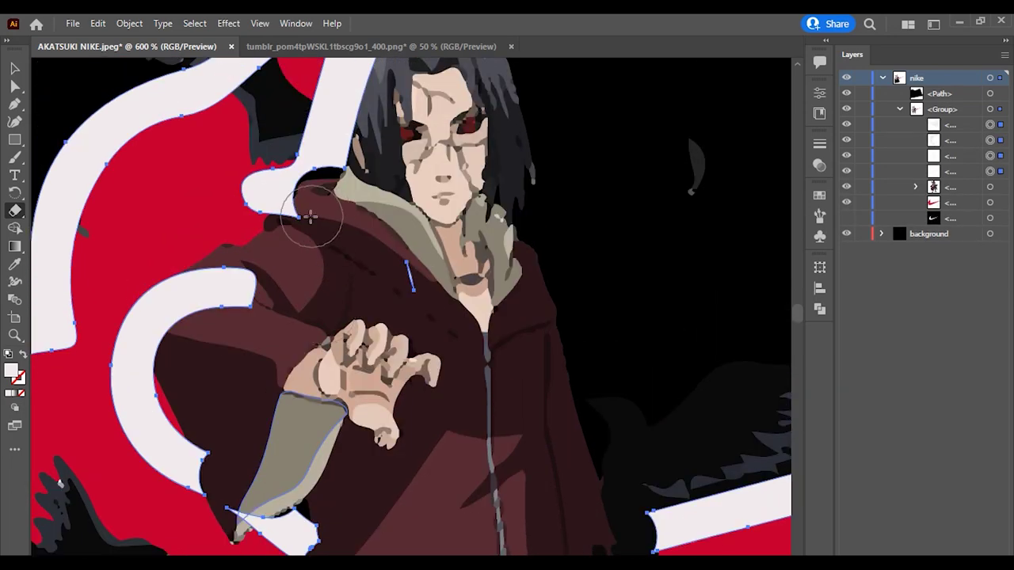
pyautogui.scroll(-2, 174, 324)
pyautogui.scroll(1, 242, 309)
pyautogui.scroll(1, 241, 309)
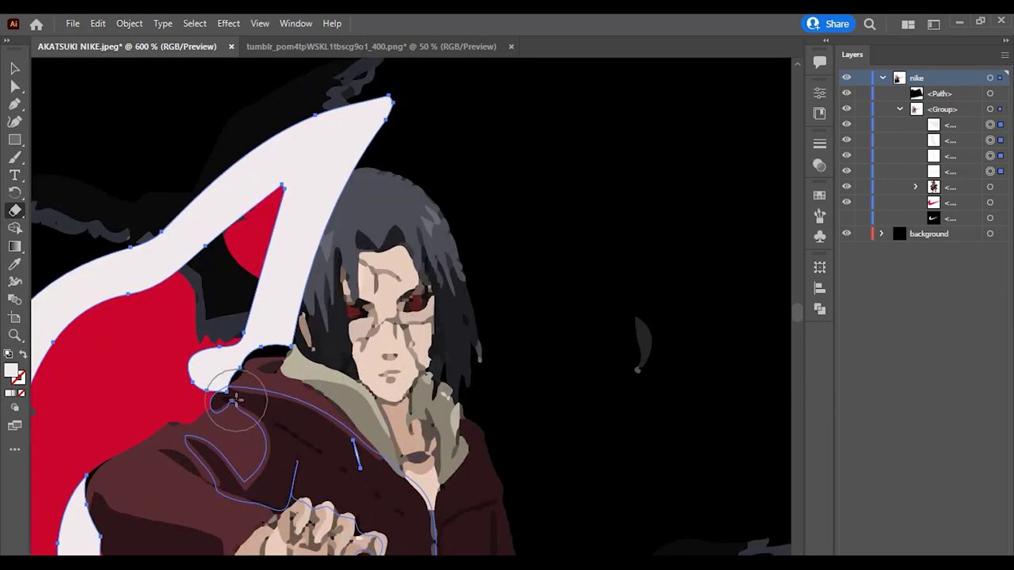
# Step: Erase the outline over the shoulder, the blade top, and the curls around the crow
pyautogui.moveTo(159, 349); pyautogui.dragTo(203, 335)
pyautogui.moveTo(212, 235); pyautogui.dragTo(294, 153)
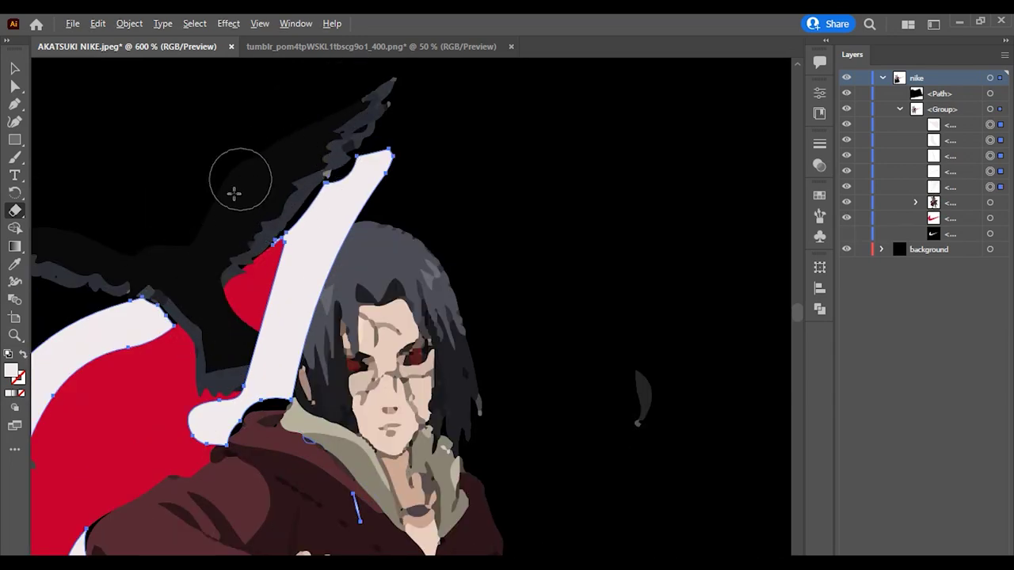
pyautogui.scroll(-2, 233, 190)
pyautogui.scroll(2, 222, 348)
pyautogui.moveTo(180, 475); pyautogui.dragTo(341, 475)
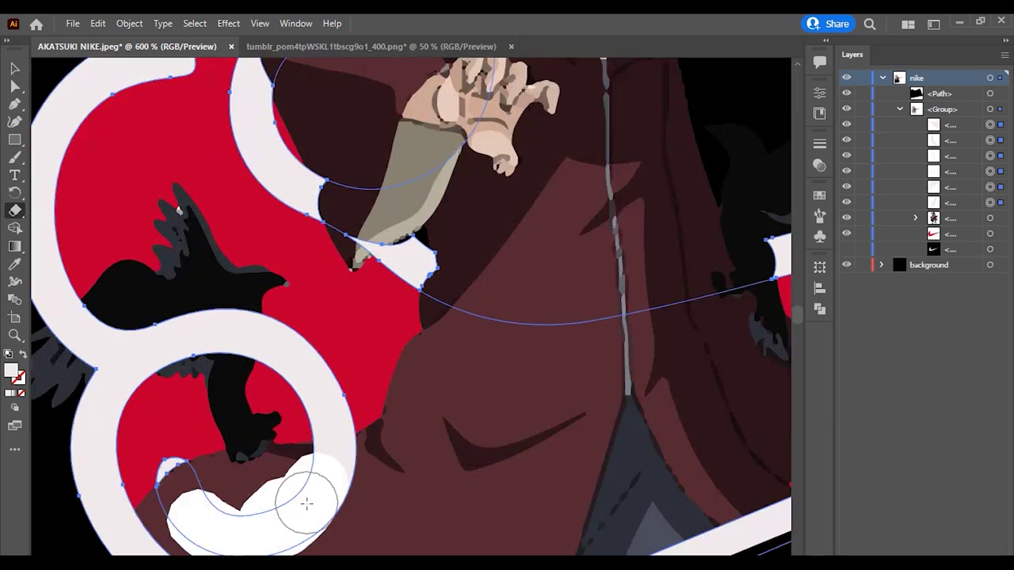
pyautogui.moveTo(246, 329); pyautogui.dragTo(75, 342)
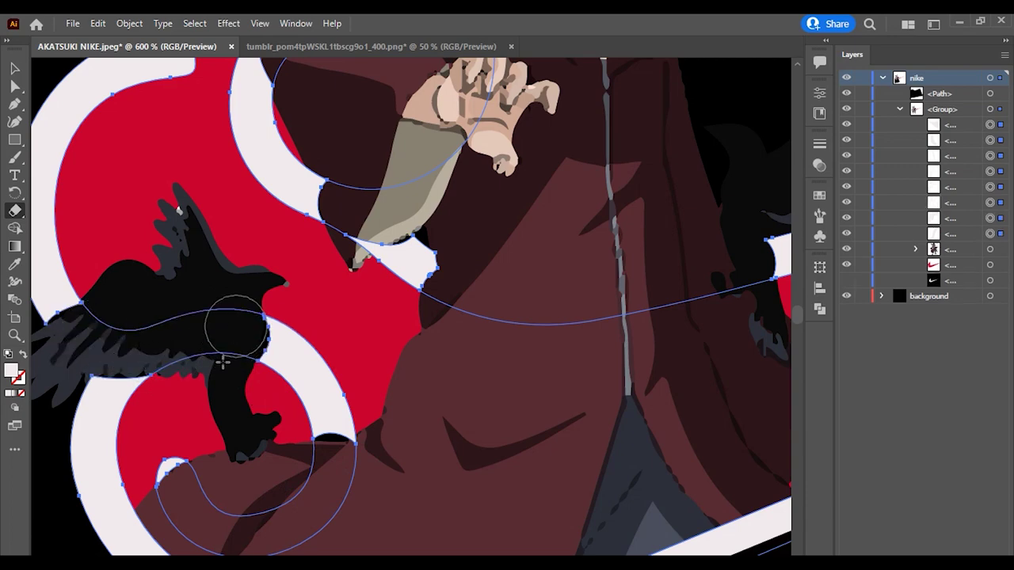
pyautogui.scroll(-1, 223, 363)
pyautogui.scroll(-2, 306, 415)
pyautogui.scroll(2, 293, 204)
pyautogui.scroll(2, 440, 226)
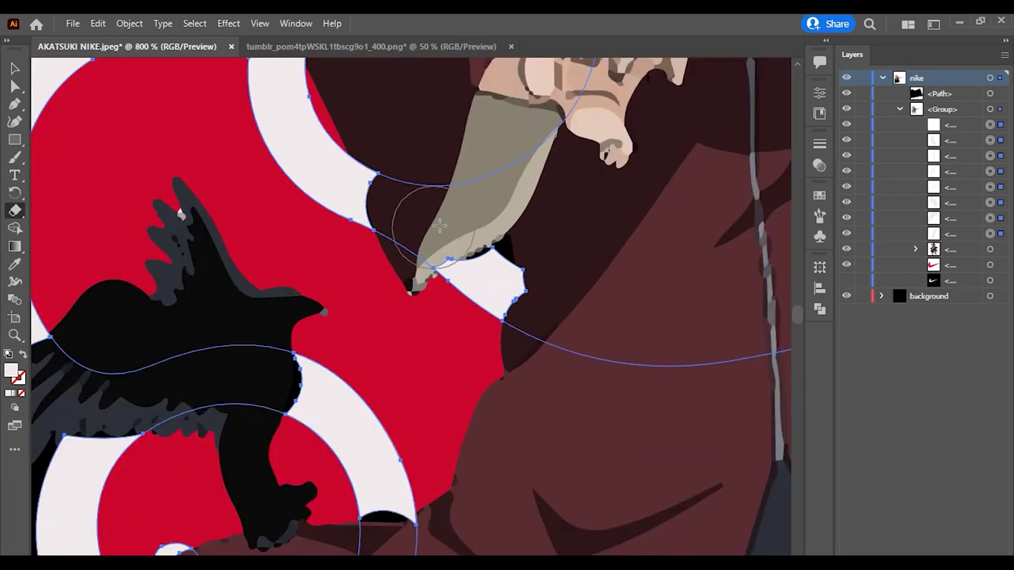
# Step: Fit the artboard in view and move the whole swoosh artwork slightly lower
pyautogui.hotkey('ctrl', '1')
pyautogui.press('v')
pyautogui.click(600, 312)
pyautogui.moveTo(561, 222); pyautogui.dragTo(561, 269)
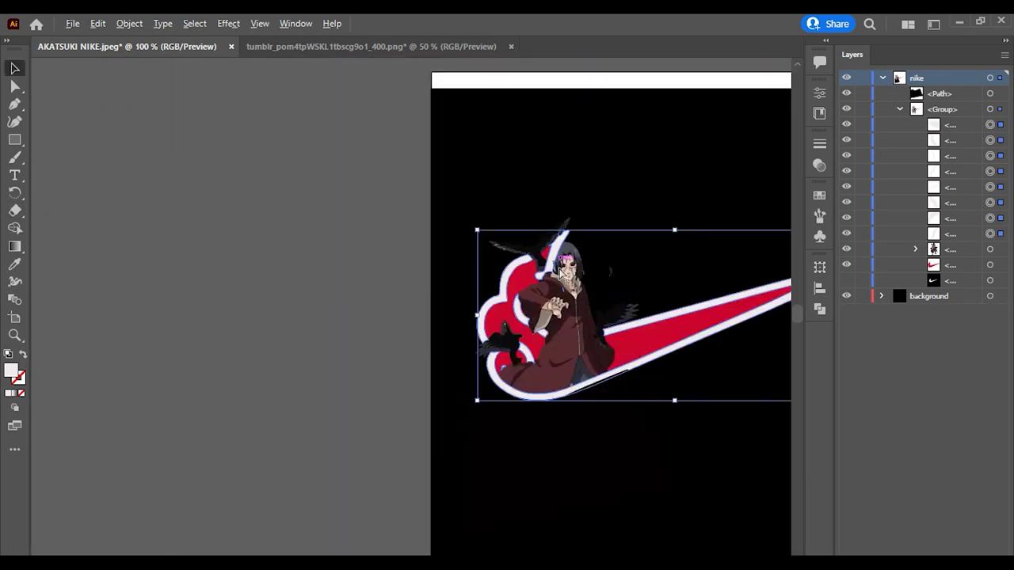
# Step: With the Pen tool, reshape the blade's curved bottom edge, bottom-left point and tip corner
pyautogui.hscroll(3, 547, 365)
pyautogui.scroll(4, 530, 457)
pyautogui.scroll(3, 507, 428)
pyautogui.scroll(2, 560, 444)
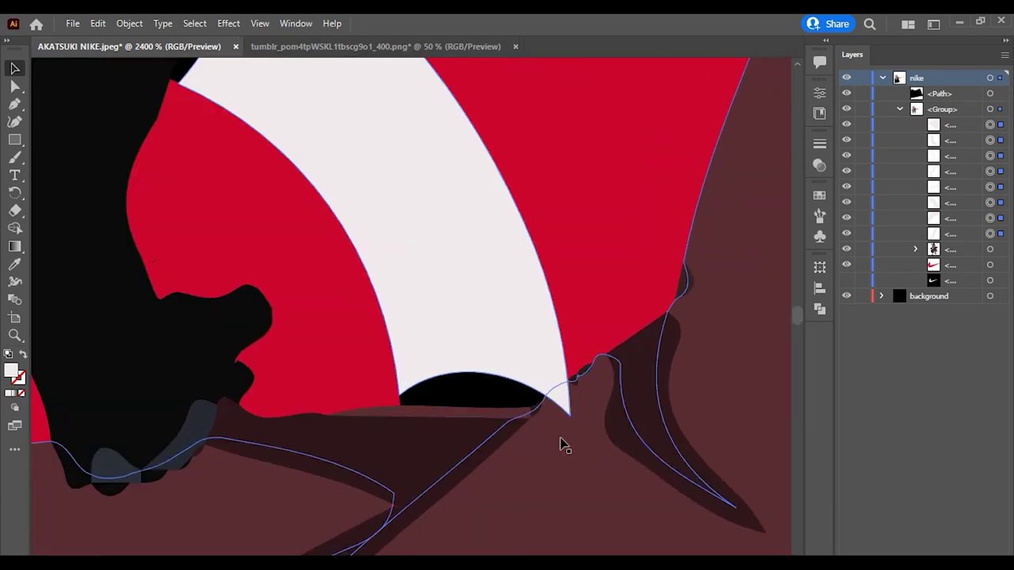
pyautogui.press('p')
pyautogui.scroll(2, 546, 399)
pyautogui.scroll(-2, 543, 319)
pyautogui.moveTo(539, 317); pyautogui.dragTo(303, 279)
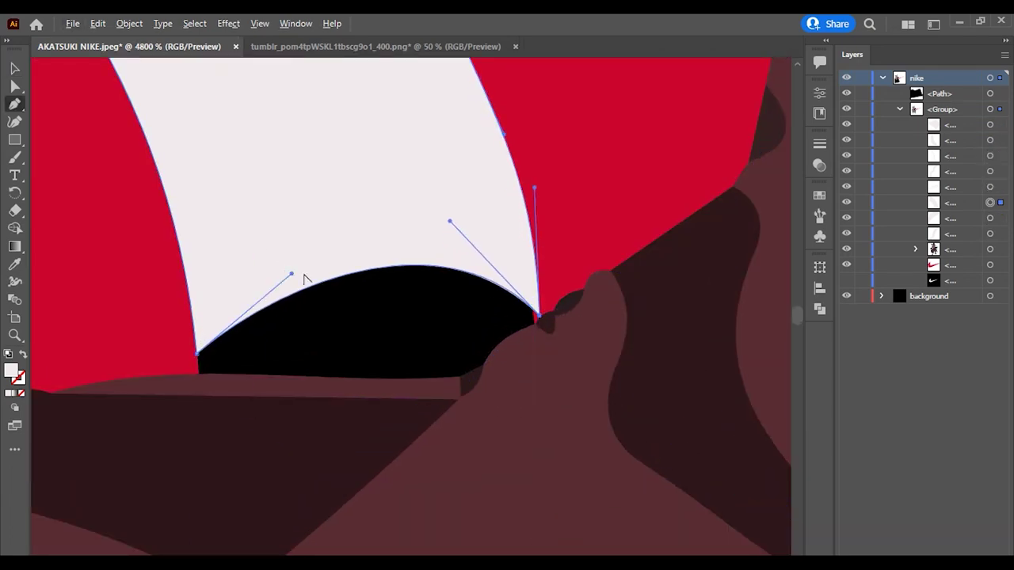
pyautogui.moveTo(200, 361); pyautogui.dragTo(205, 366)
pyautogui.scroll(2, 238, 365)
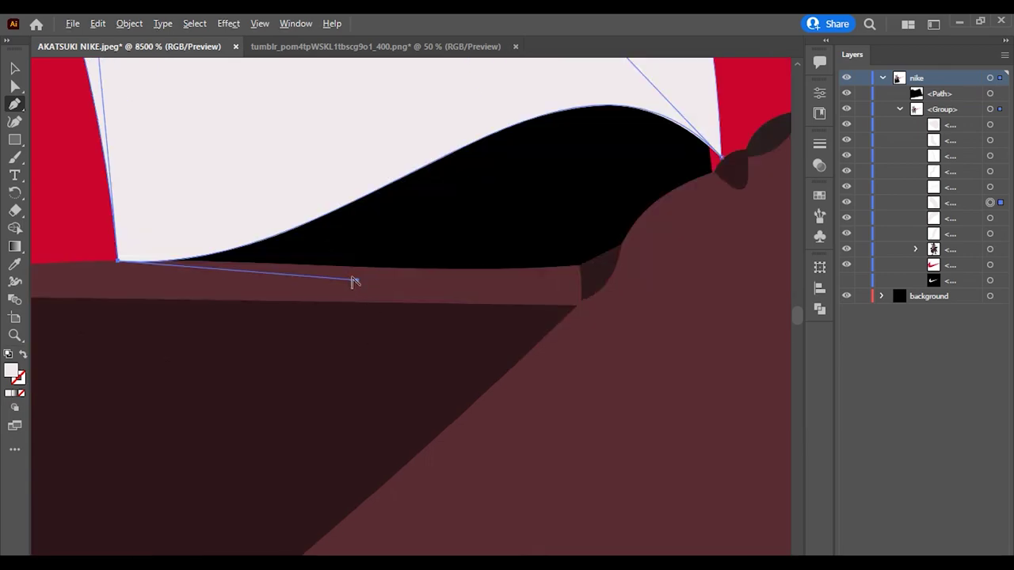
pyautogui.scroll(-3, 520, 79)
pyautogui.scroll(-3, 520, 169)
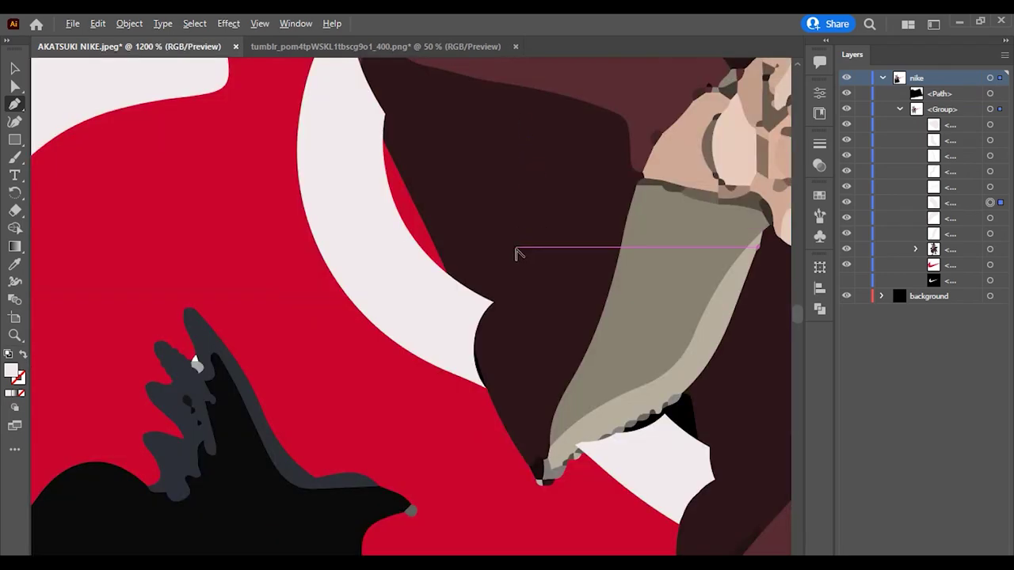
pyautogui.scroll(-2, 516, 252)
pyautogui.scroll(-3, 516, 252)
pyautogui.scroll(4, 523, 396)
pyautogui.scroll(2, 401, 366)
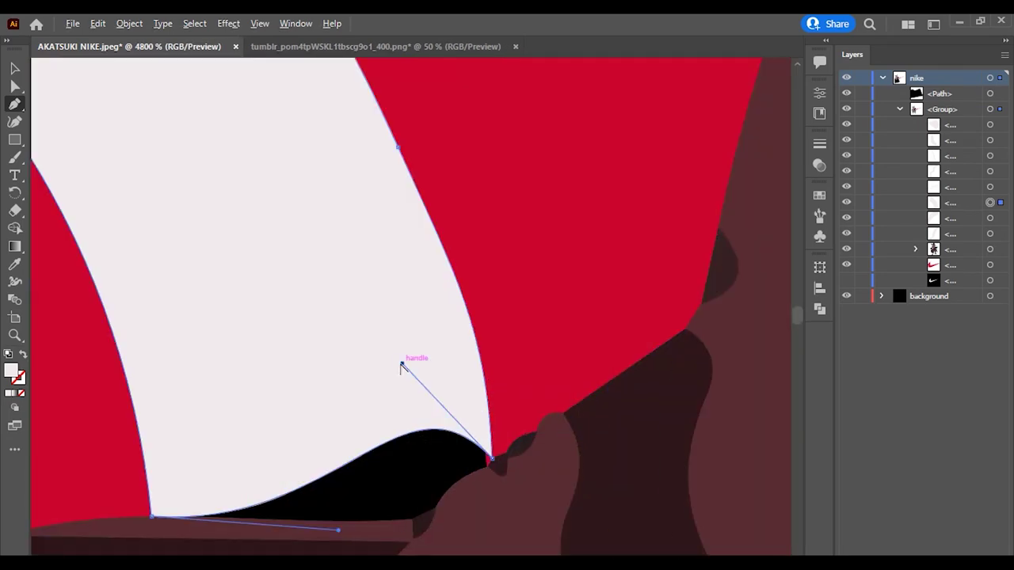
pyautogui.scroll(3, 471, 491)
pyautogui.moveTo(529, 264); pyautogui.dragTo(531, 271)
# Step: Add a smooth anchor on the white shape's bottom edge and curve it along the robe
pyautogui.scroll(-3, 248, 366)
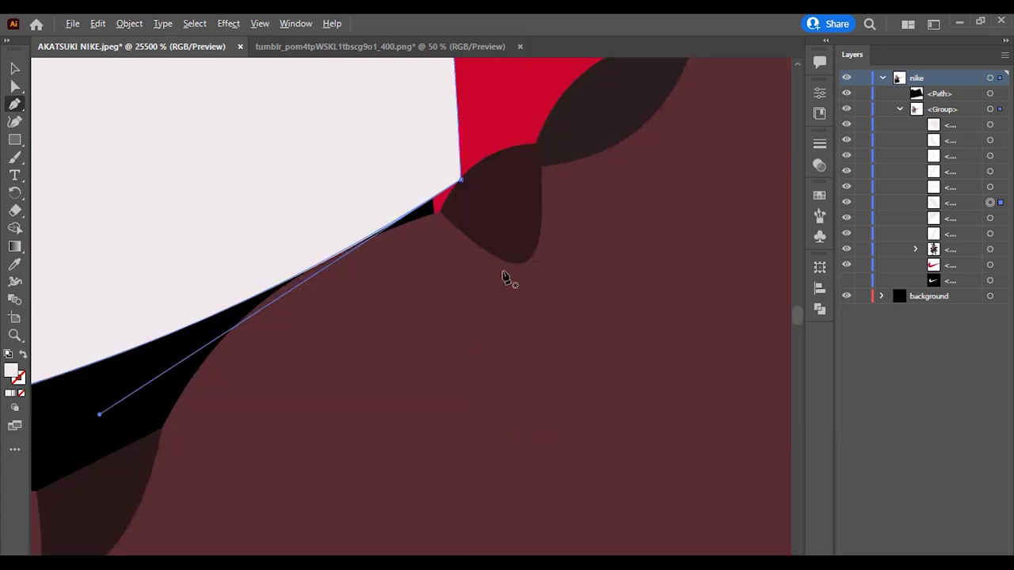
pyautogui.scroll(3, 444, 192)
pyautogui.scroll(-3, 473, 326)
pyautogui.scroll(3, 472, 327)
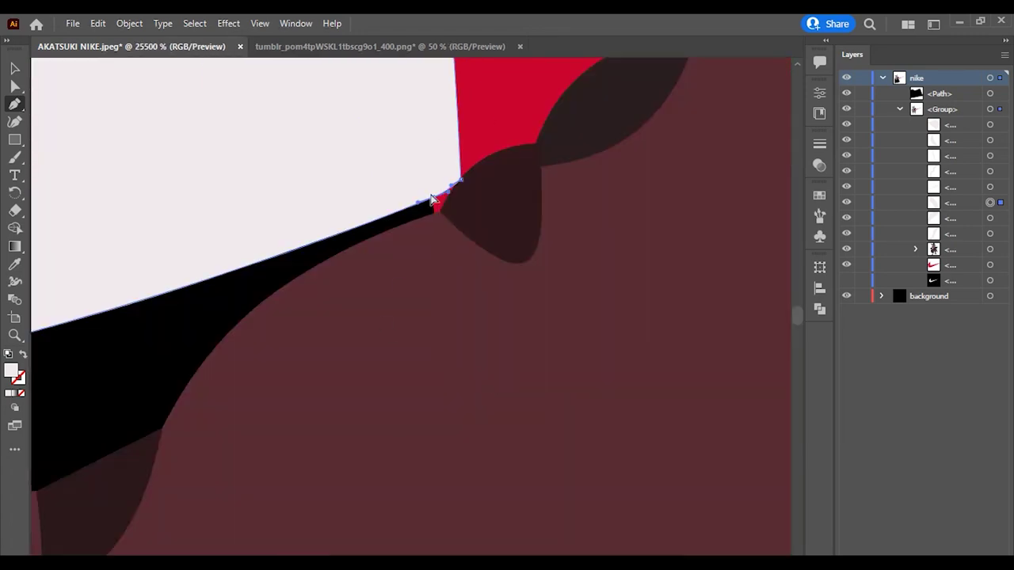
pyautogui.scroll(3, 430, 222)
pyautogui.scroll(-5, 107, 497)
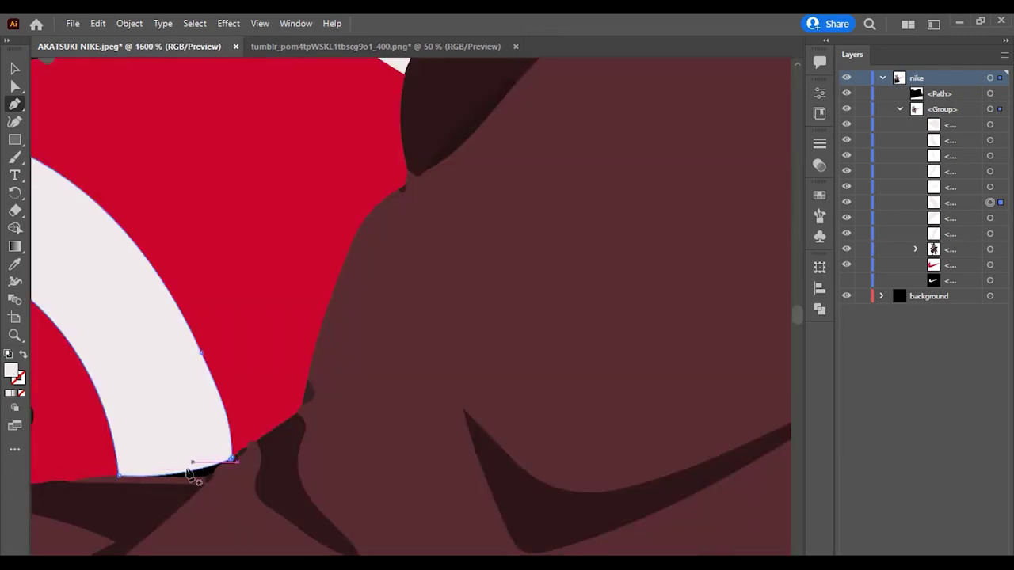
pyautogui.scroll(2, 192, 476)
pyautogui.scroll(1, 283, 403)
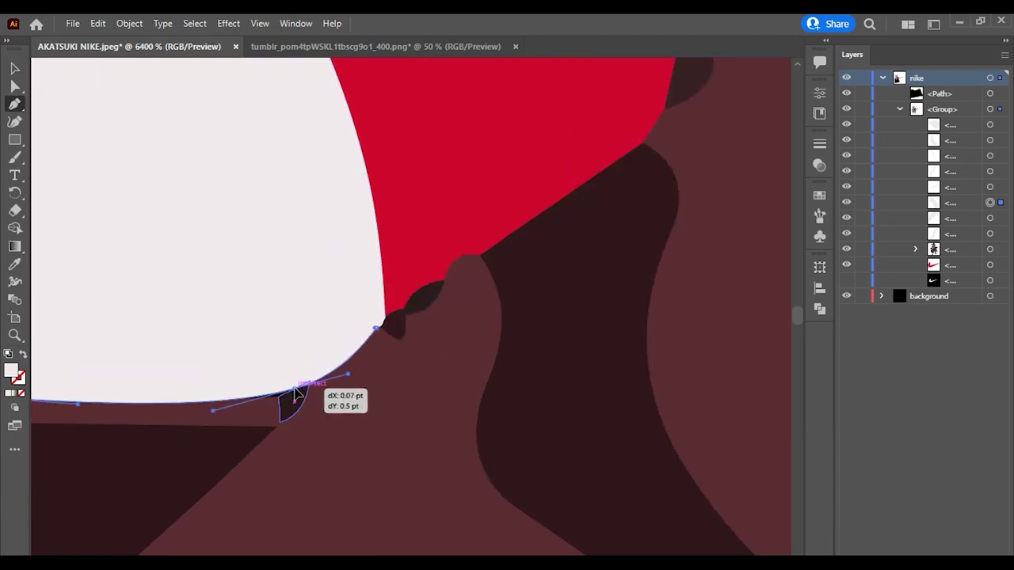
pyautogui.moveTo(309, 381); pyautogui.dragTo(363, 367)
pyautogui.hscroll(-3, 353, 337)
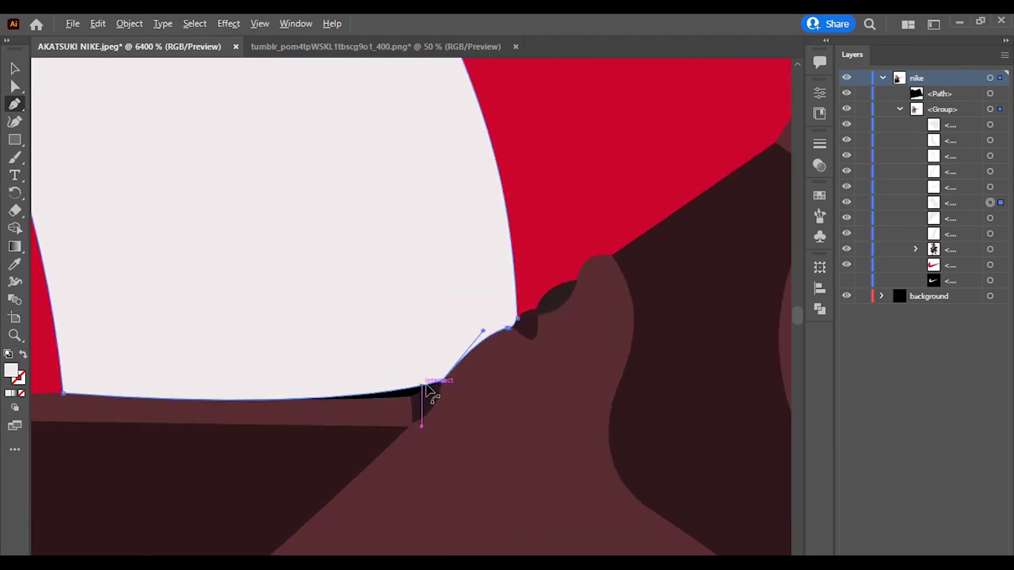
pyautogui.moveTo(440, 381); pyautogui.dragTo(420, 394)
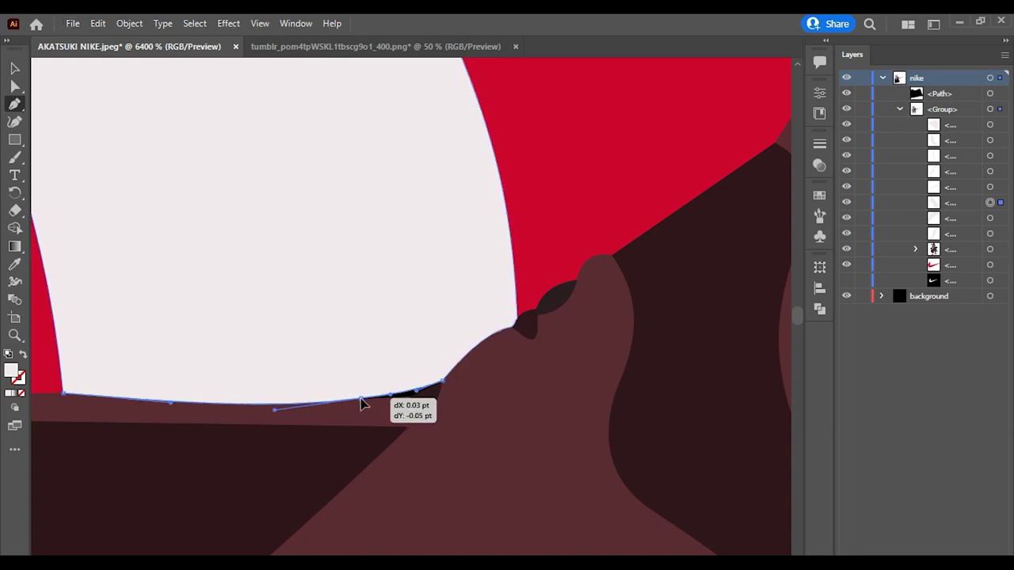
pyautogui.scroll(1, 360, 404)
pyautogui.scroll(-1, 396, 335)
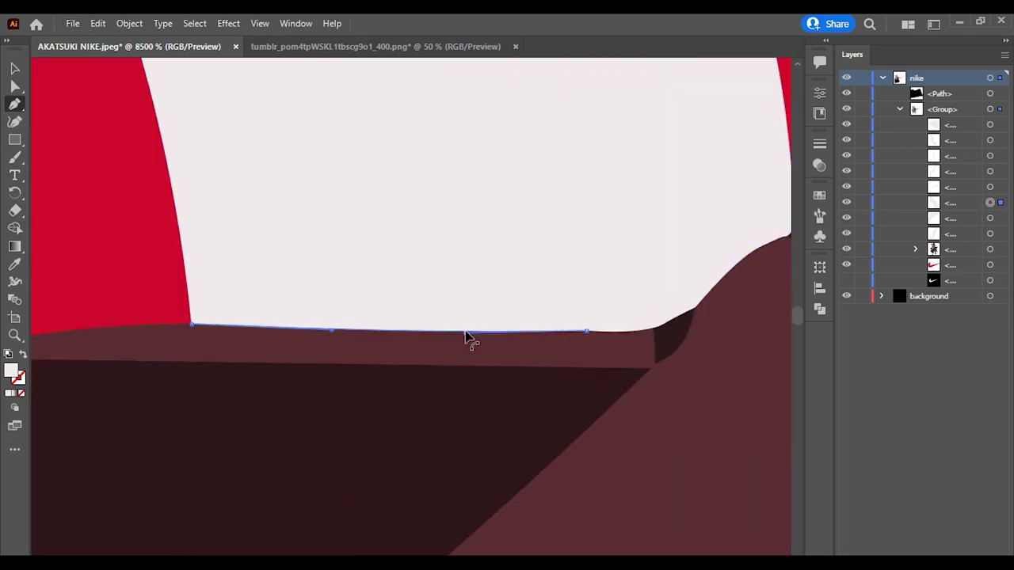
pyautogui.scroll(-3, 466, 335)
pyautogui.scroll(-2, 511, 332)
pyautogui.scroll(3, 369, 346)
pyautogui.scroll(2, 471, 265)
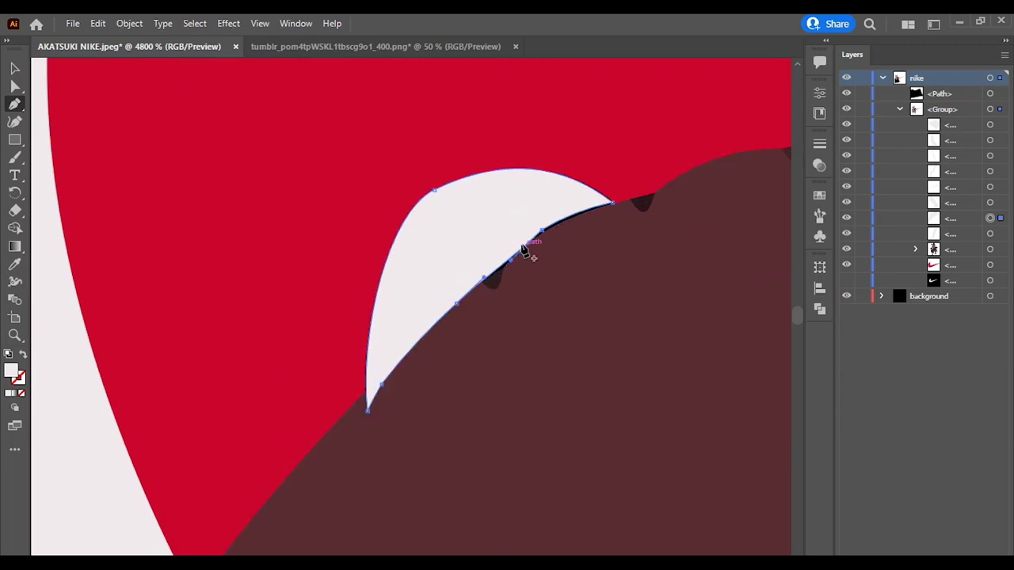
pyautogui.scroll(1, 523, 251)
pyautogui.scroll(-5, 591, 230)
# Step: Pull the white edges down onto the robe top and flatten the curve beside the collar
pyautogui.scroll(1, 554, 238)
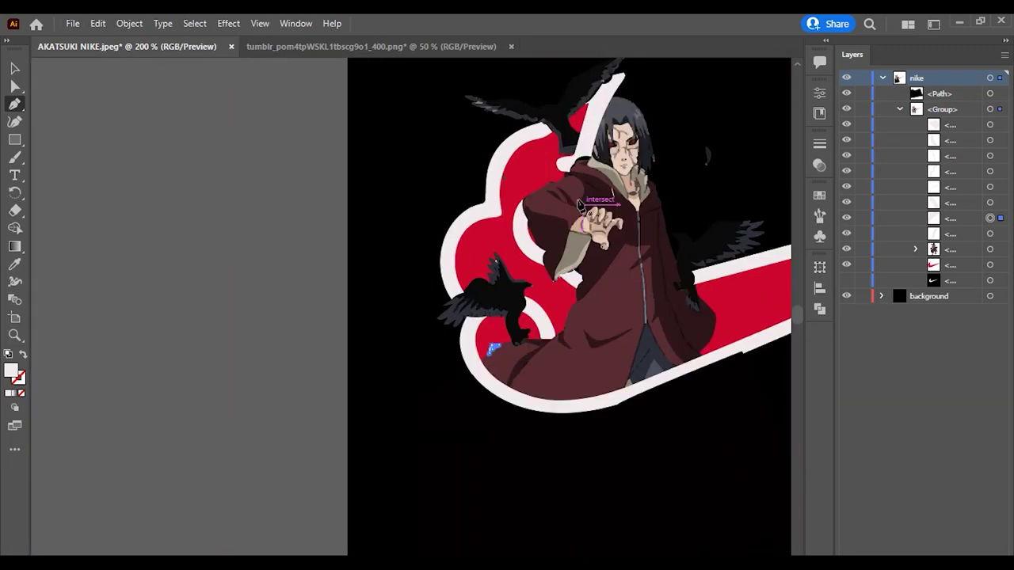
pyautogui.scroll(3, 449, 182)
pyautogui.scroll(-2, 712, 150)
pyautogui.scroll(-3, 711, 150)
pyautogui.scroll(5, 475, 238)
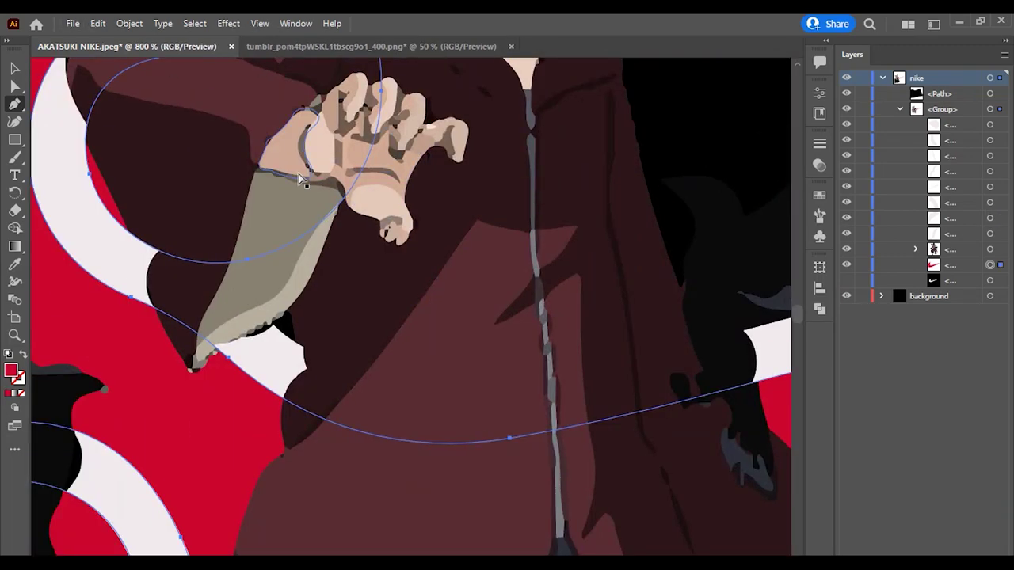
pyautogui.scroll(-1, 208, 172)
pyautogui.scroll(2, 198, 252)
pyautogui.scroll(2, 198, 252)
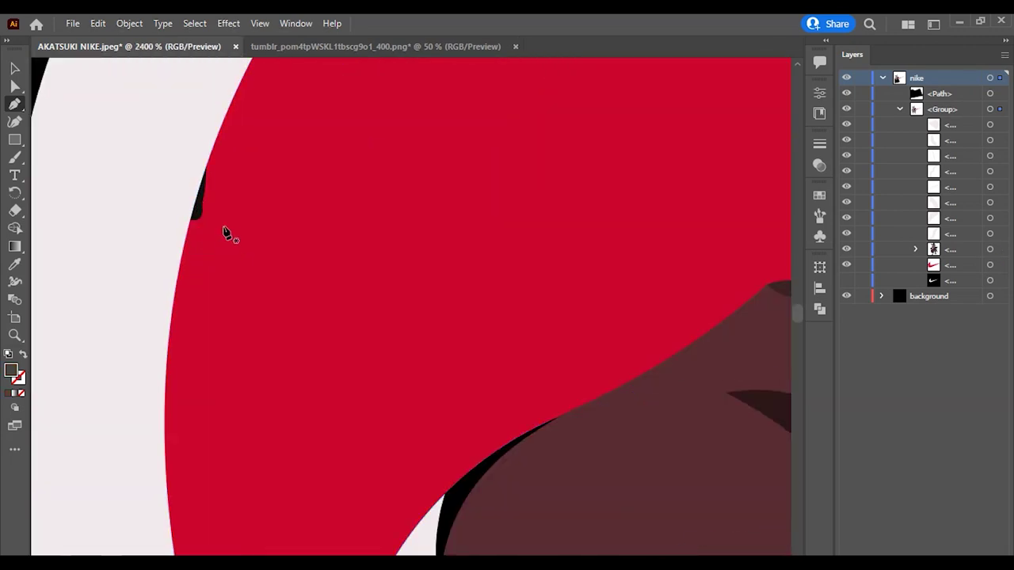
pyautogui.scroll(-3, 470, 193)
pyautogui.scroll(2, 498, 253)
pyautogui.scroll(1, 552, 227)
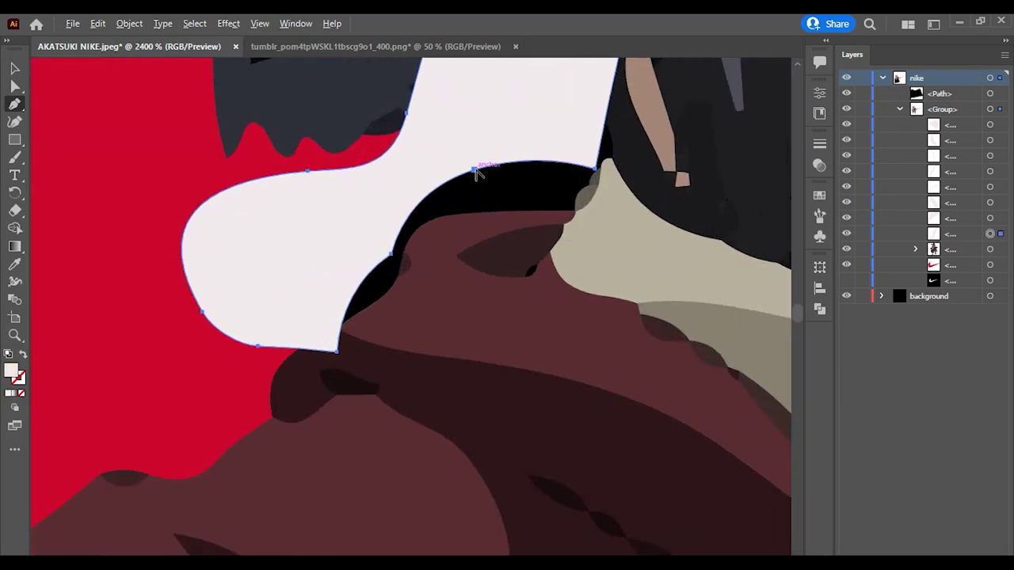
pyautogui.moveTo(475, 171); pyautogui.dragTo(455, 210)
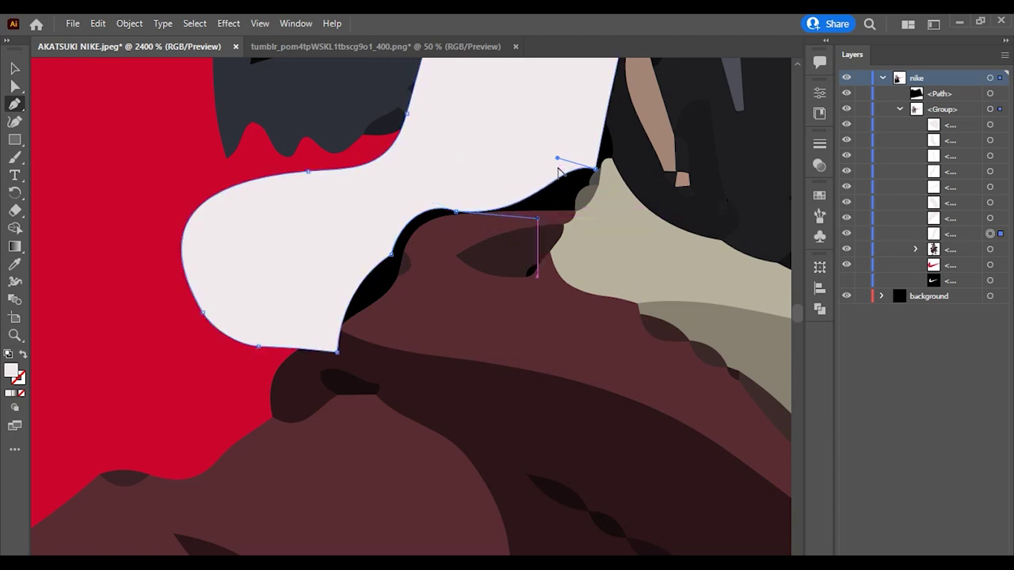
pyautogui.scroll(3, 579, 217)
pyautogui.moveTo(538, 274); pyautogui.dragTo(538, 290)
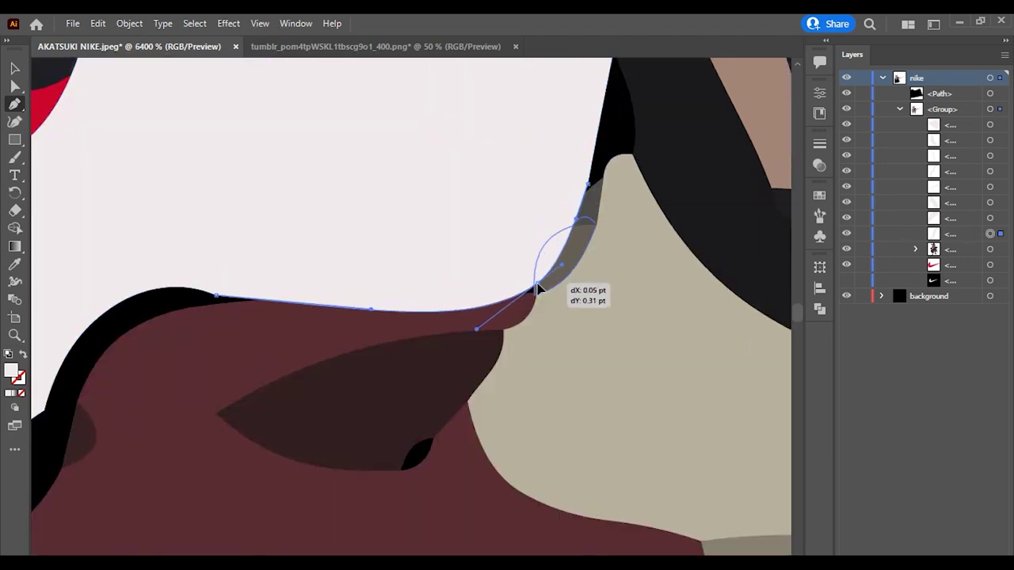
pyautogui.moveTo(477, 340); pyautogui.dragTo(405, 288)
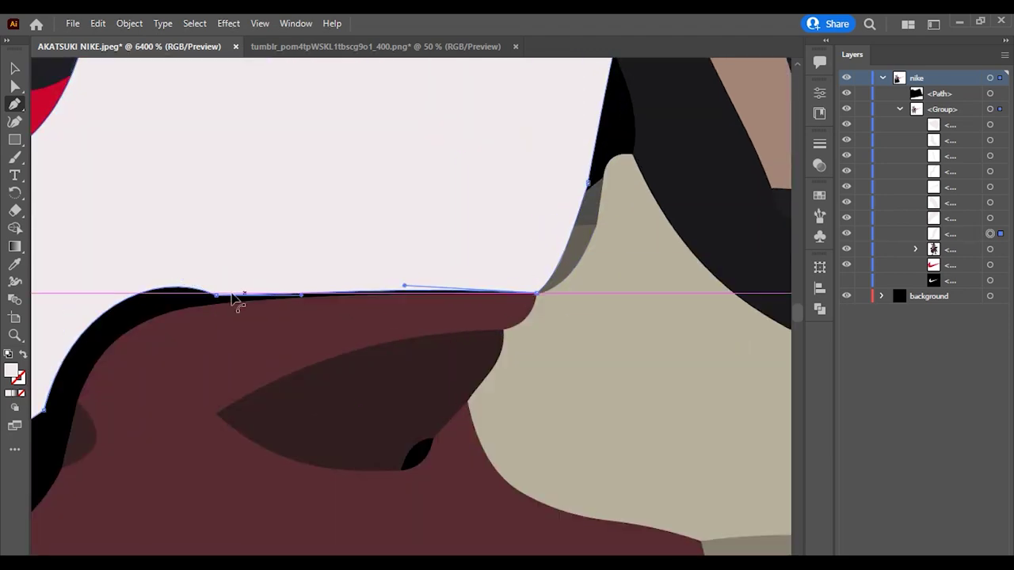
pyautogui.moveTo(234, 298); pyautogui.dragTo(300, 308)
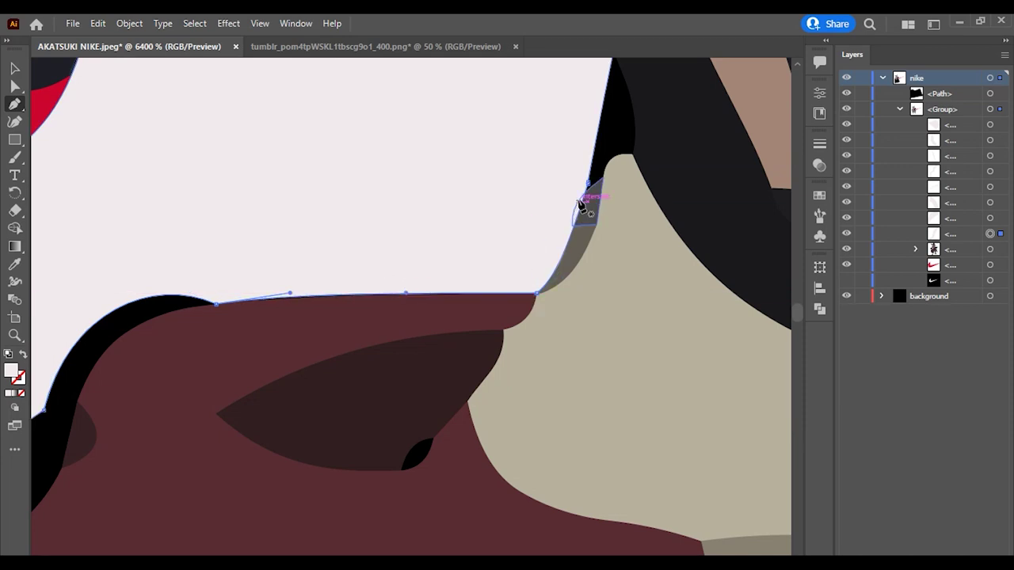
# Step: Refine the white shape's anchors to follow the robe, scalloped collar and left corner
pyautogui.scroll(-2, 581, 204)
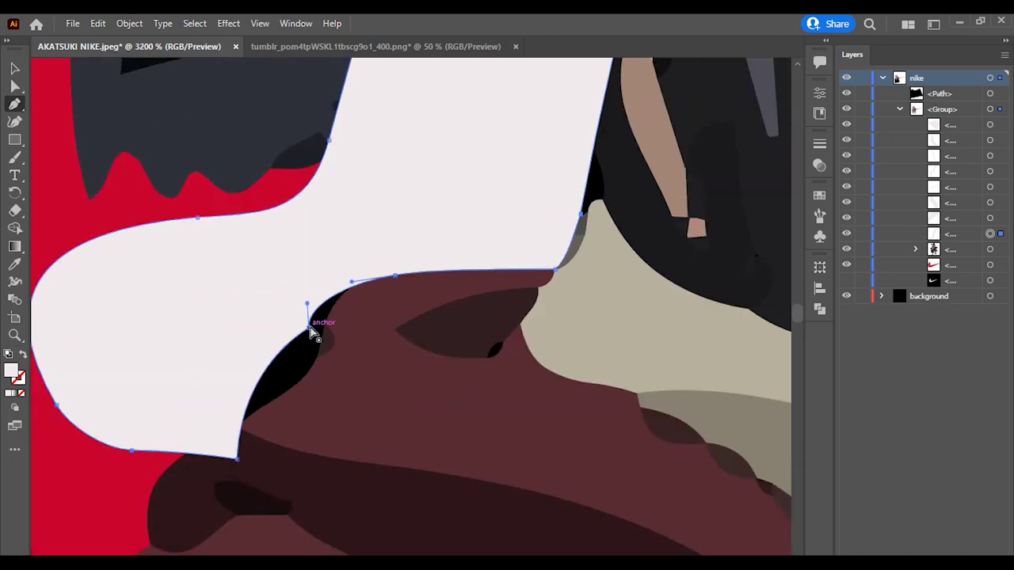
pyautogui.moveTo(311, 332); pyautogui.dragTo(320, 351)
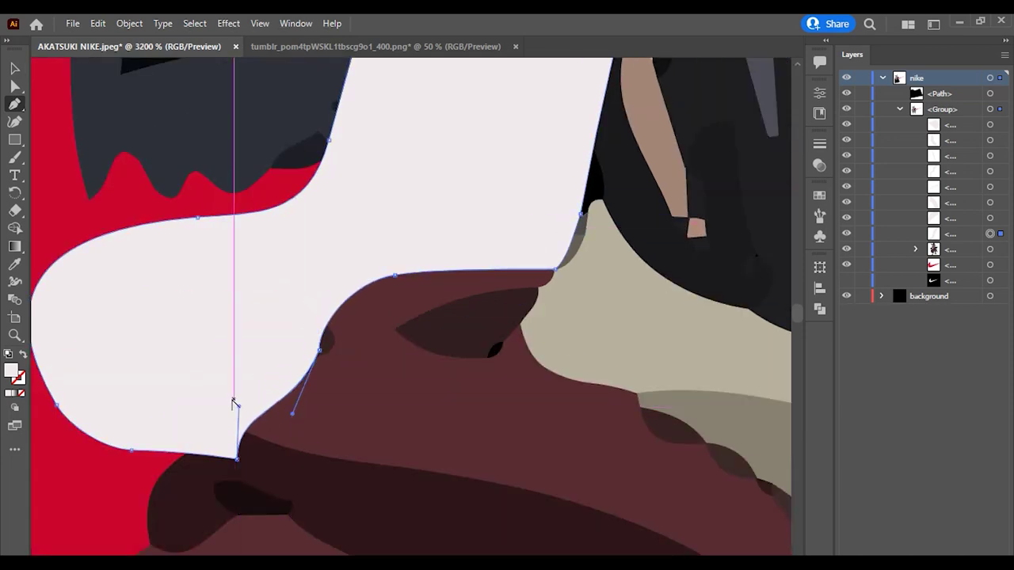
pyautogui.scroll(-3, 220, 400)
pyautogui.scroll(-5, 220, 400)
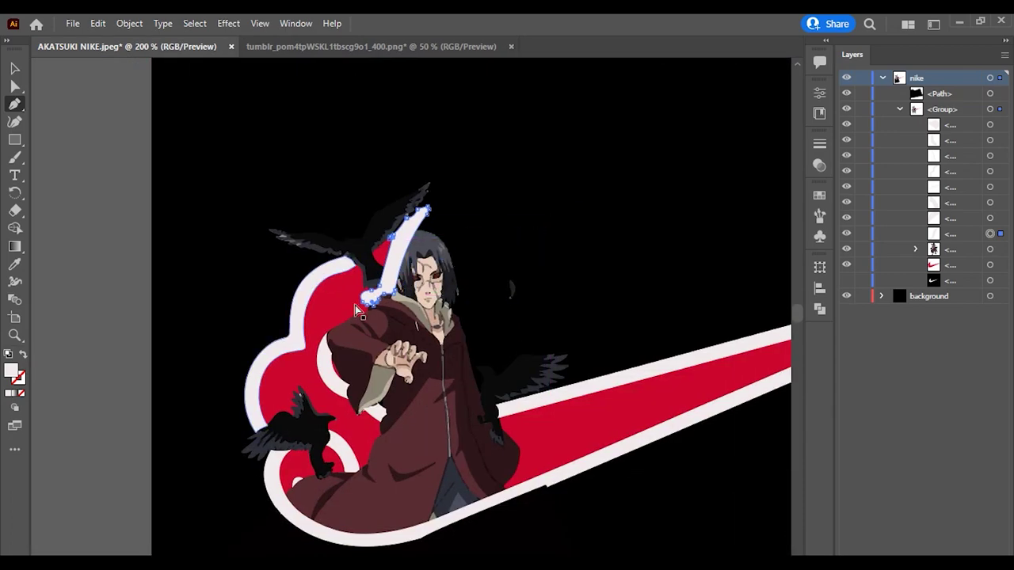
pyautogui.scroll(5, 520, 517)
pyautogui.scroll(3, 452, 283)
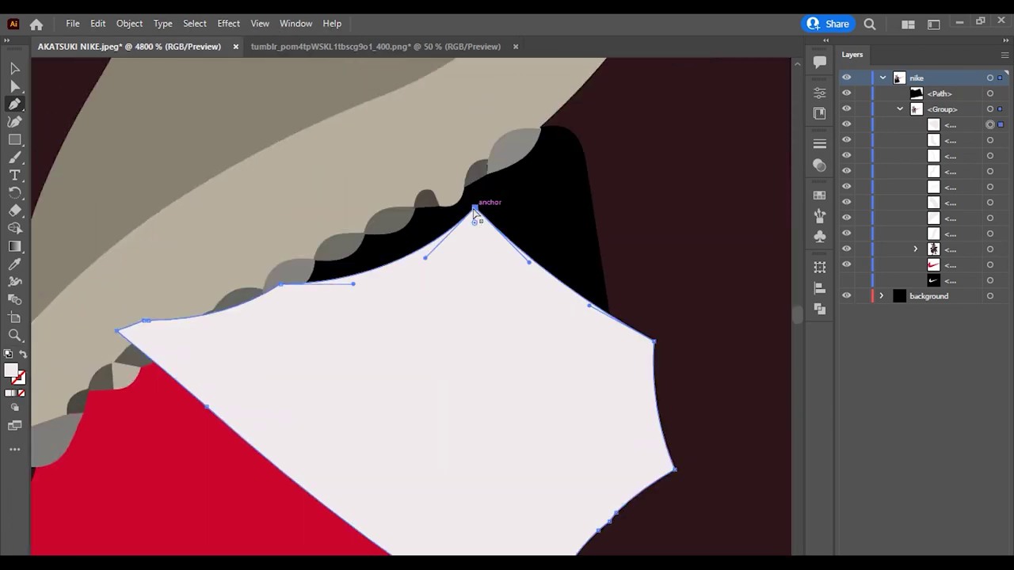
pyautogui.moveTo(475, 211); pyautogui.dragTo(464, 202)
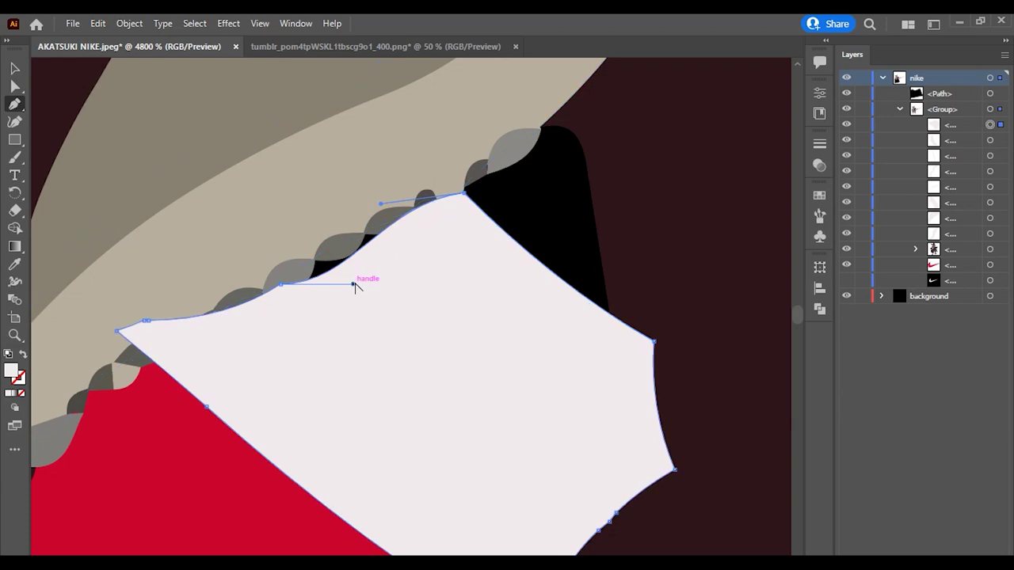
pyautogui.moveTo(356, 287); pyautogui.dragTo(330, 238)
pyautogui.scroll(-5, 330, 238)
pyautogui.scroll(6, 357, 287)
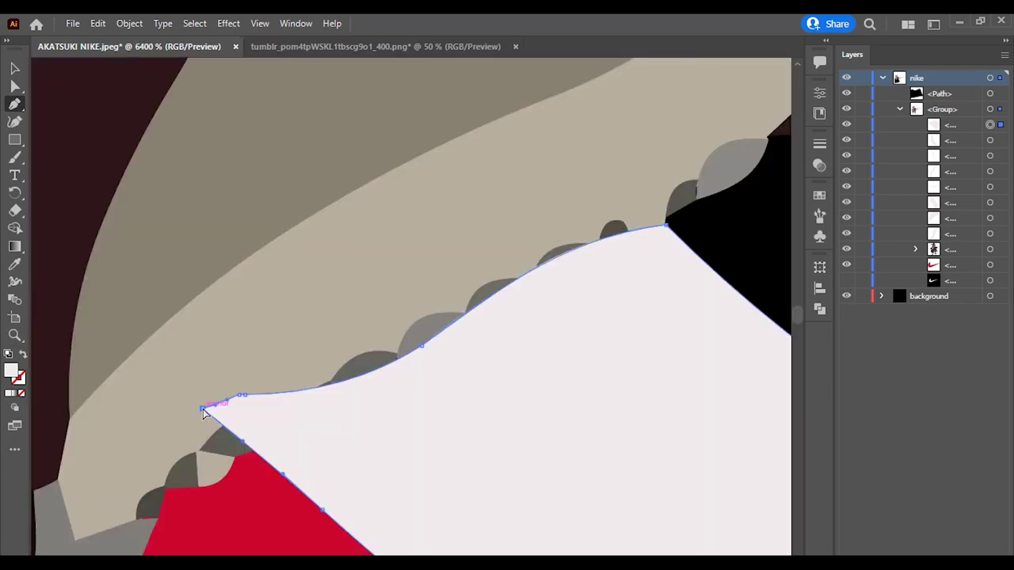
pyautogui.moveTo(203, 413)
pyautogui.mouseDown()
pyautogui.moveTo(238, 435)
pyautogui.moveTo(243, 401)
pyautogui.mouseUp()
# Step: Add an anchor on the swoosh's outer edge
pyautogui.scroll(-3, 243, 401)
pyautogui.scroll(-4, 448, 394)
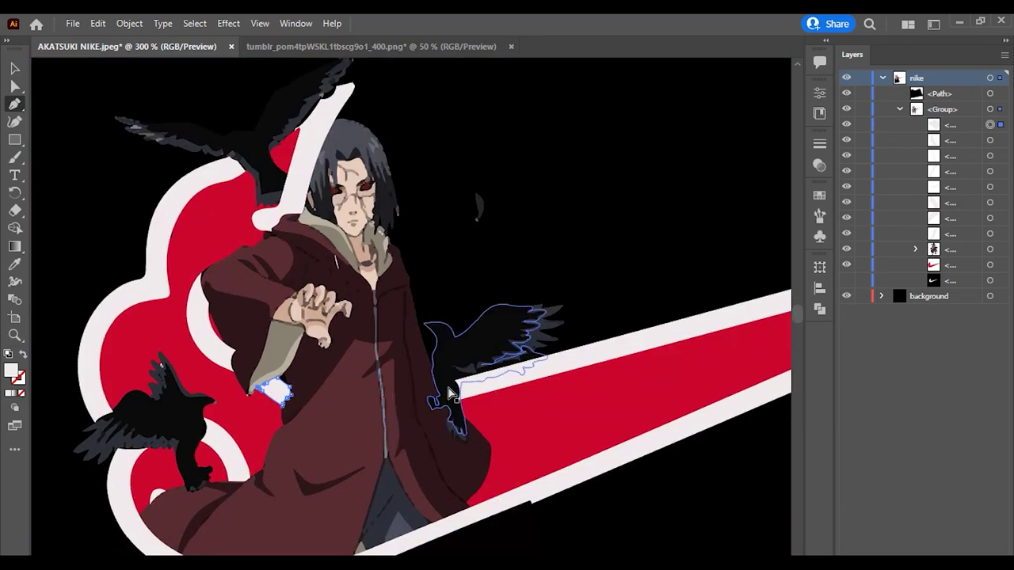
pyautogui.scroll(5, 449, 393)
pyautogui.scroll(-6, 412, 473)
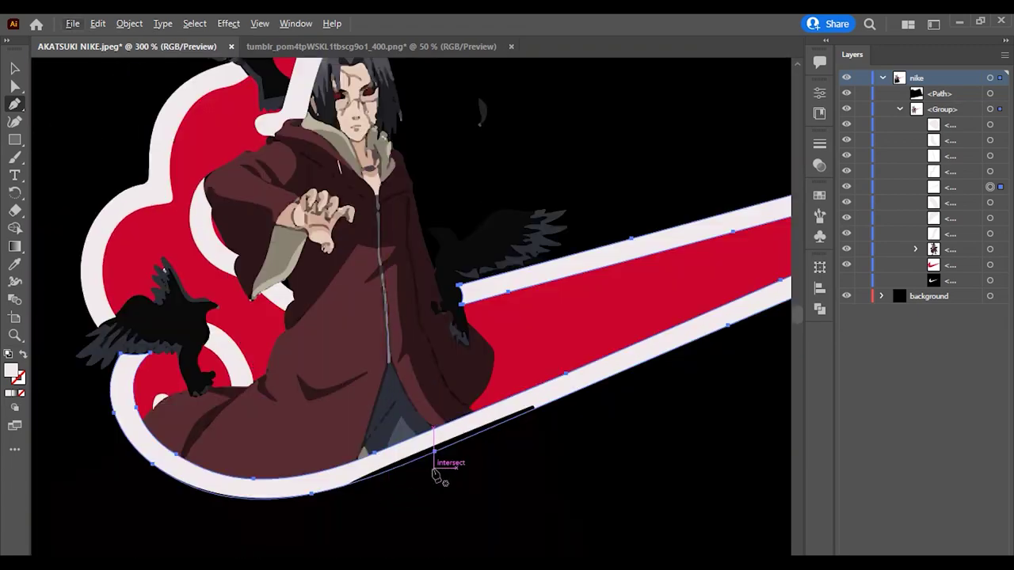
pyautogui.scroll(1, 424, 483)
pyautogui.scroll(1, 415, 494)
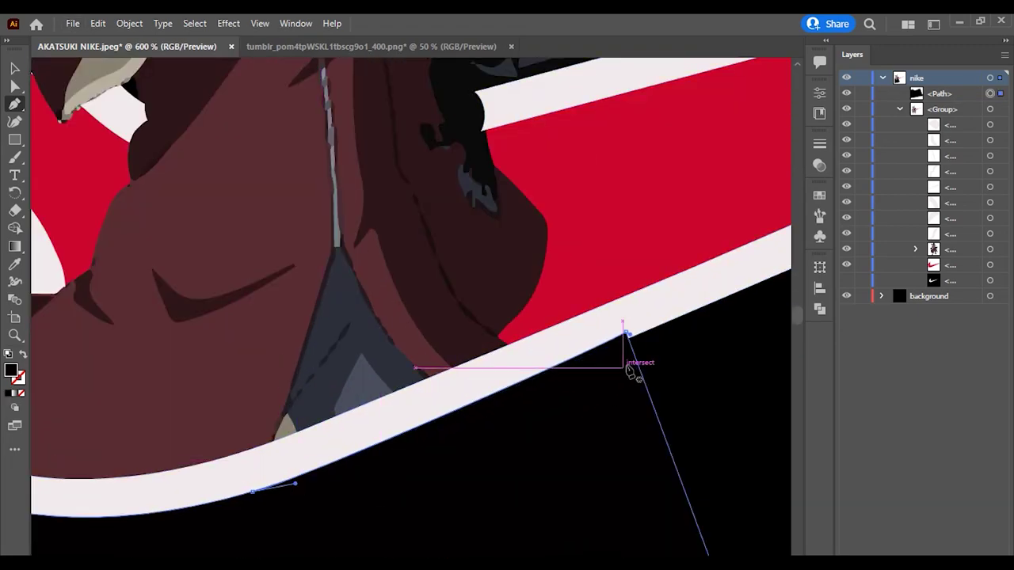
pyautogui.click(628, 326)
pyautogui.scroll(-5, 787, 469)
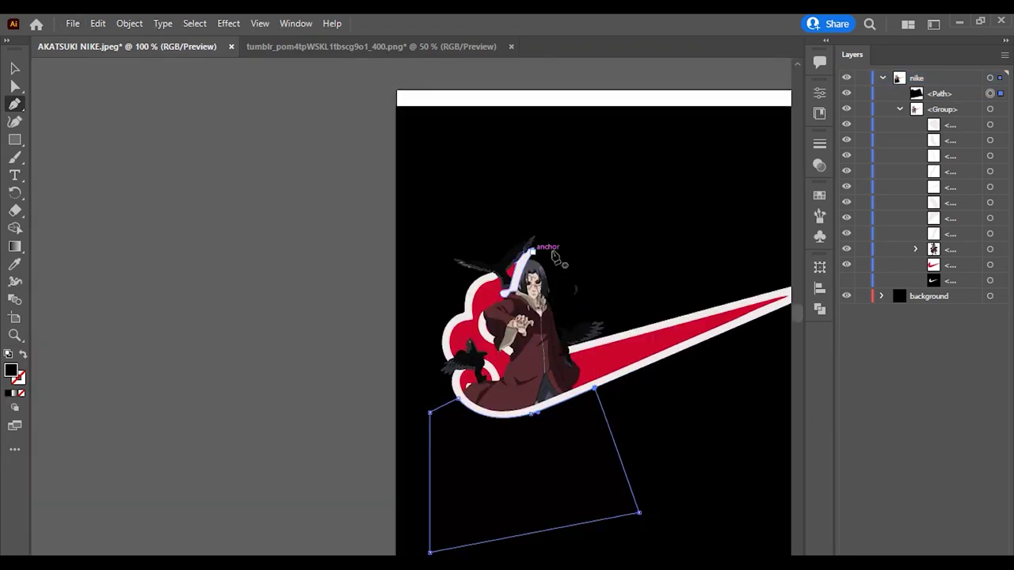
pyautogui.scroll(3, 552, 255)
pyautogui.scroll(1, 385, 222)
# Step: Raise the eyebrow's lower edge and select the light skin patch on Itachi's forehead
pyautogui.scroll(1, 310, 208)
pyautogui.click(307, 166)
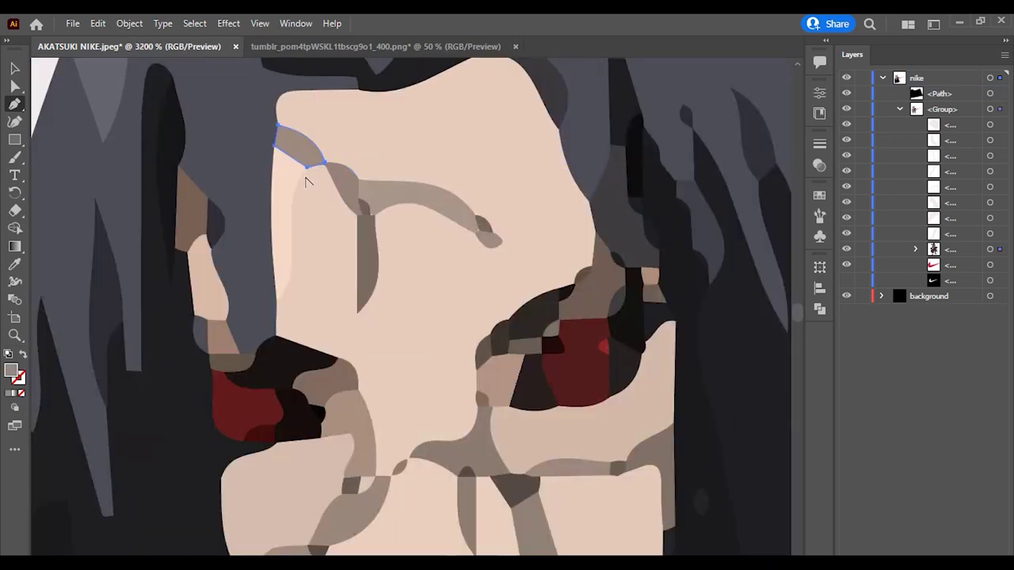
pyautogui.scroll(1, 308, 181)
pyautogui.moveTo(236, 152); pyautogui.dragTo(235, 133)
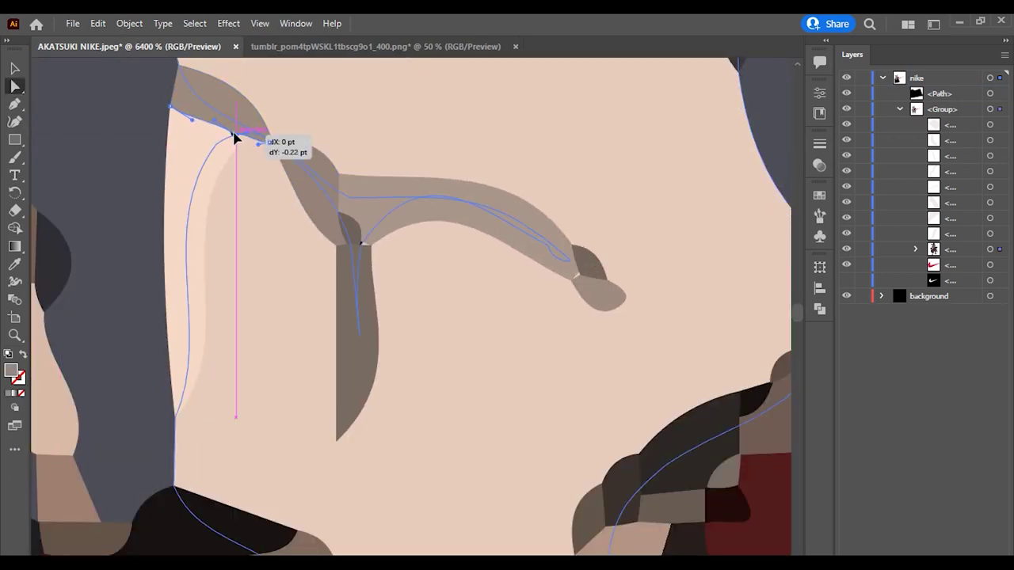
pyautogui.click(225, 145)
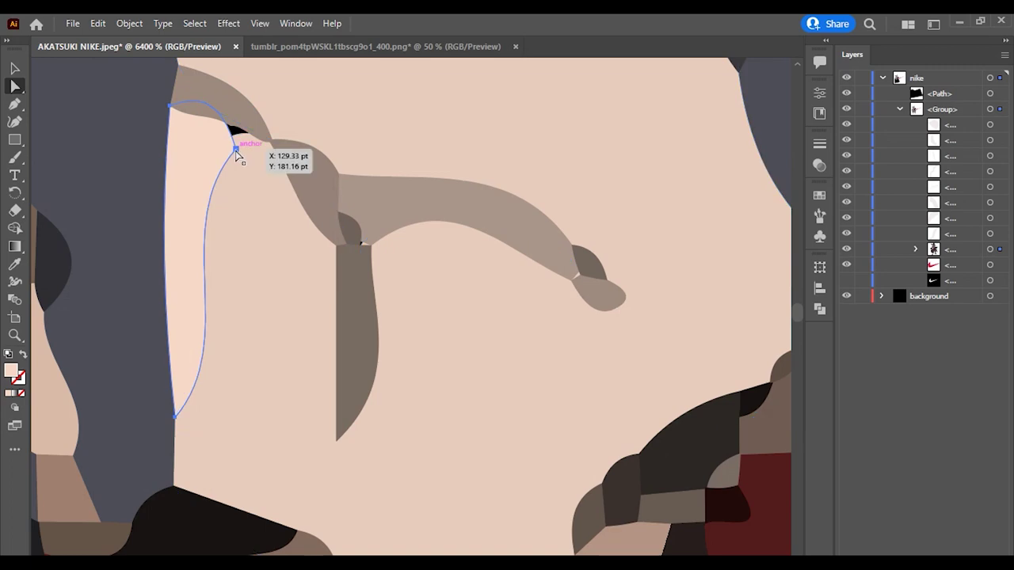
pyautogui.scroll(-2, 238, 155)
pyautogui.scroll(-1, 245, 148)
pyautogui.scroll(-2, 244, 148)
pyautogui.scroll(-2, 190, 226)
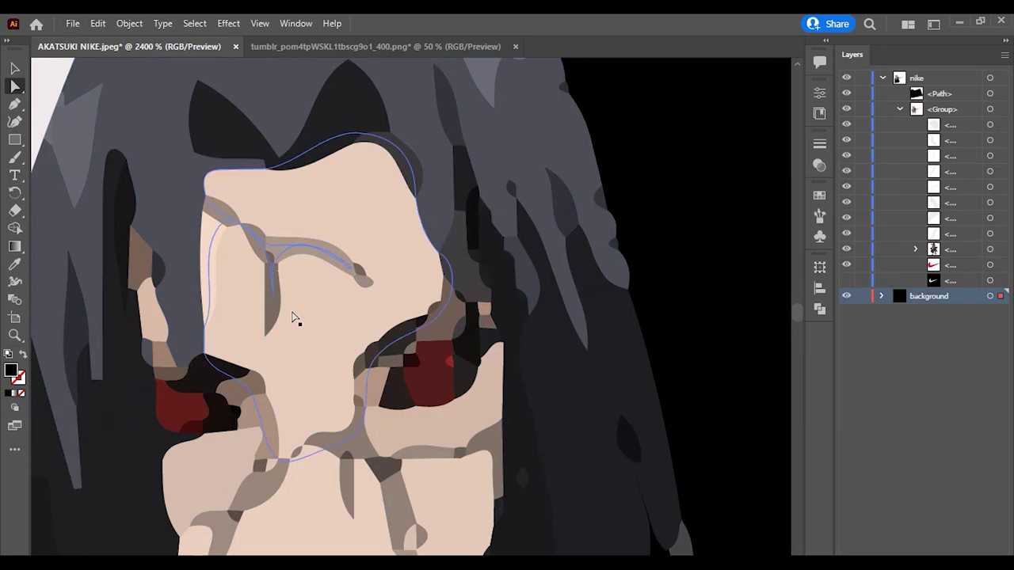
pyautogui.scroll(-2, 295, 318)
pyautogui.scroll(-3, 265, 328)
pyautogui.scroll(3, 238, 326)
pyautogui.scroll(-2, 166, 328)
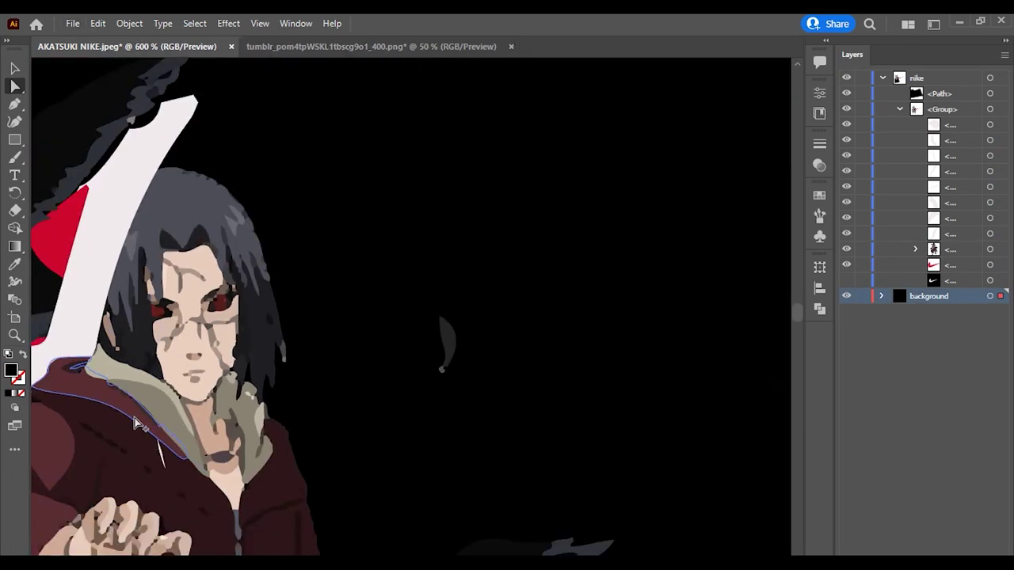
pyautogui.scroll(-3, 428, 388)
# Step: Select the top-left crow, expand the character group's paths and reorder the crow's layer
pyautogui.scroll(1, 358, 442)
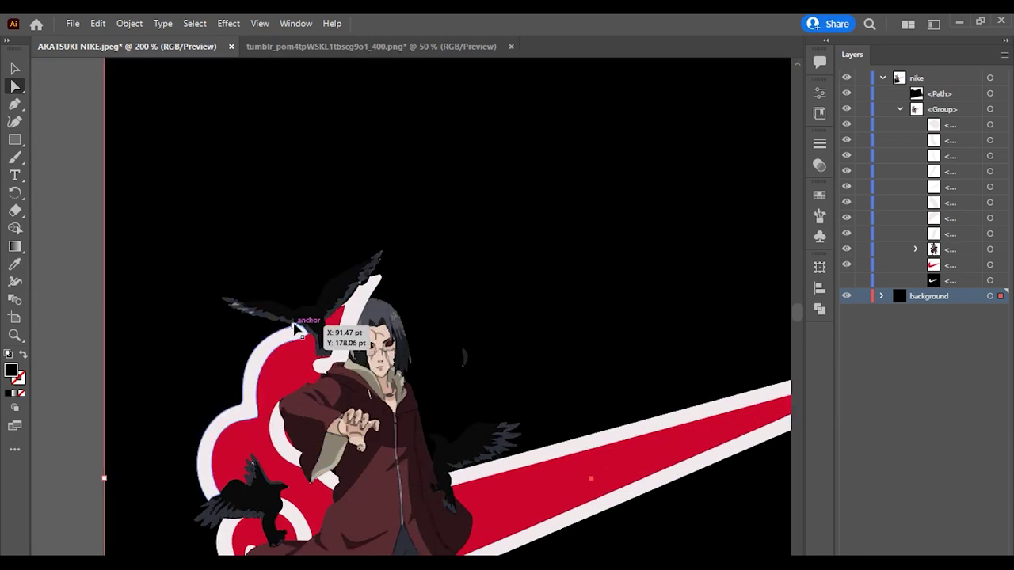
pyautogui.click(297, 325)
pyautogui.click(915, 248)
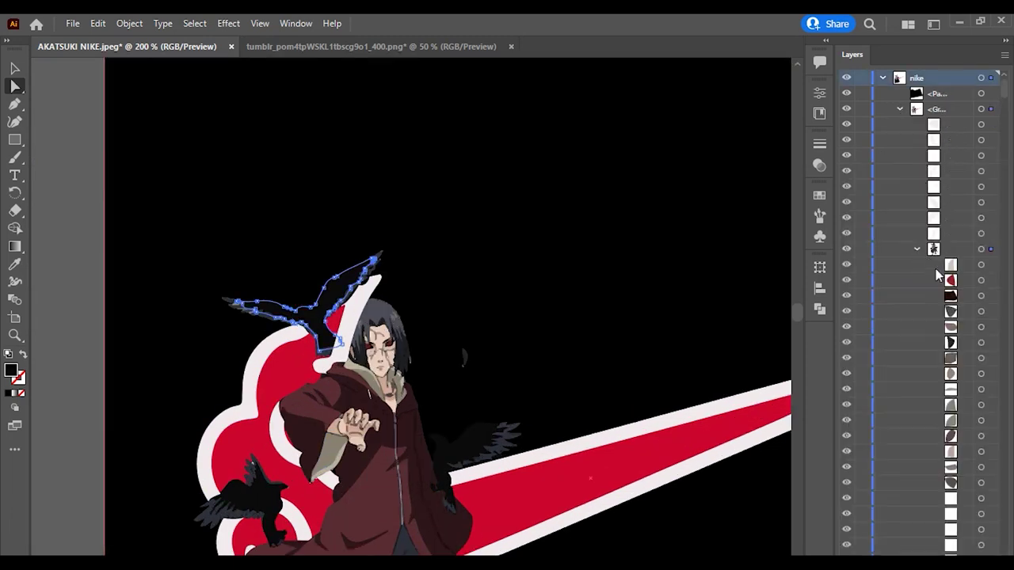
pyautogui.scroll(-10, 1000, 258)
pyautogui.moveTo(1000, 257); pyautogui.dragTo(1001, 476)
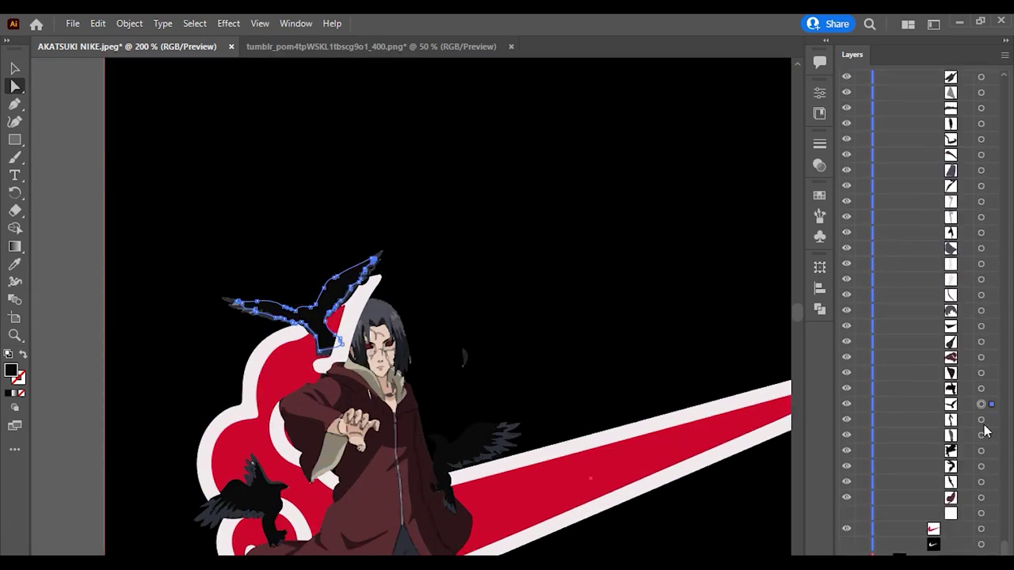
pyautogui.moveTo(992, 405); pyautogui.dragTo(966, 402)
# Step: Fill the crow piece white and nudge it slightly left and down
pyautogui.doubleClick(11, 371)
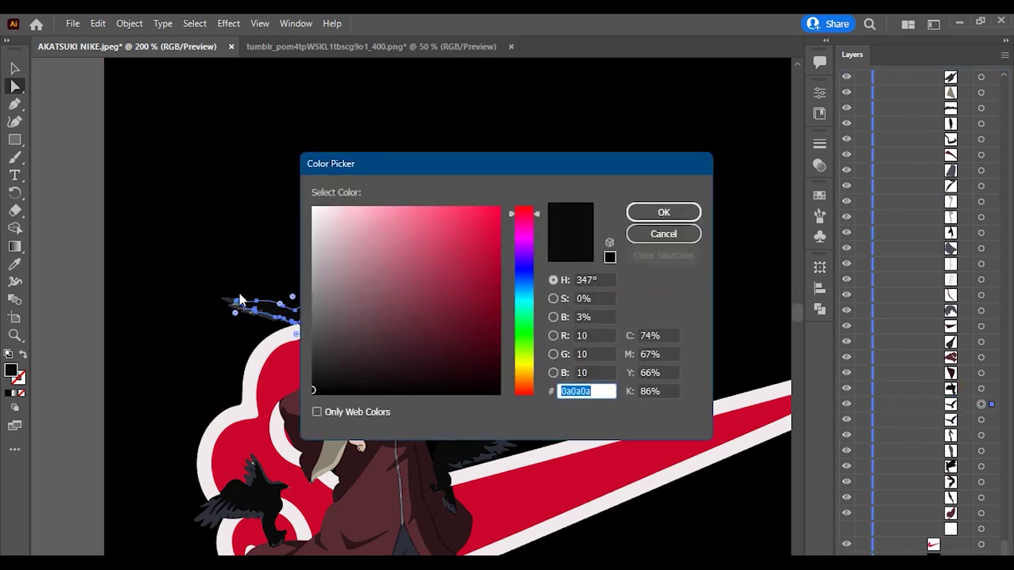
pyautogui.click(655, 212)
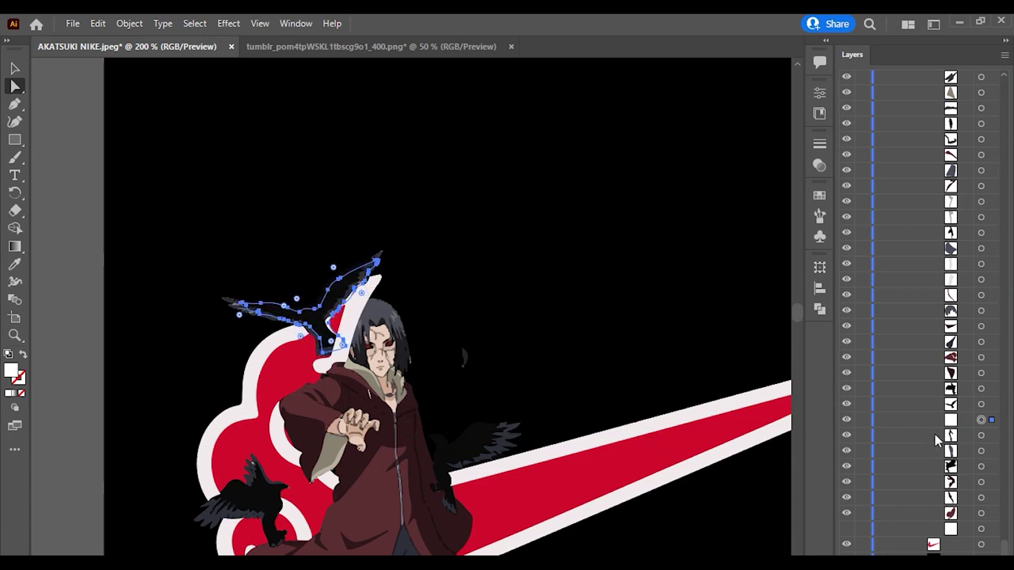
pyautogui.hotkey('ctrl', '+')
pyautogui.hotkey('ctrl', '+')
pyautogui.hotkey('ctrl', '+')
pyautogui.scroll(2, 237, 117)
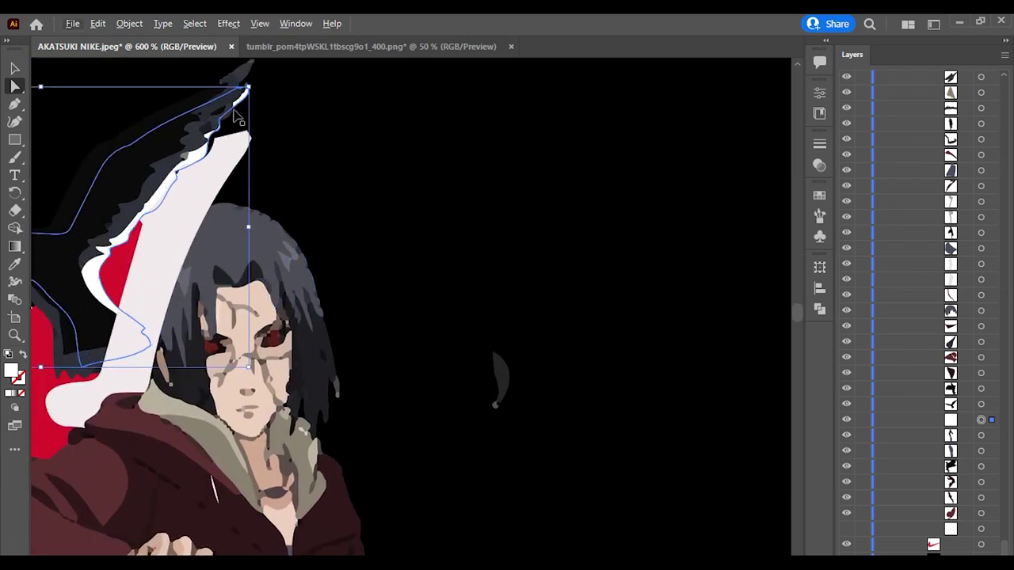
pyautogui.scroll(-2, 238, 118)
pyautogui.scroll(1, 253, 158)
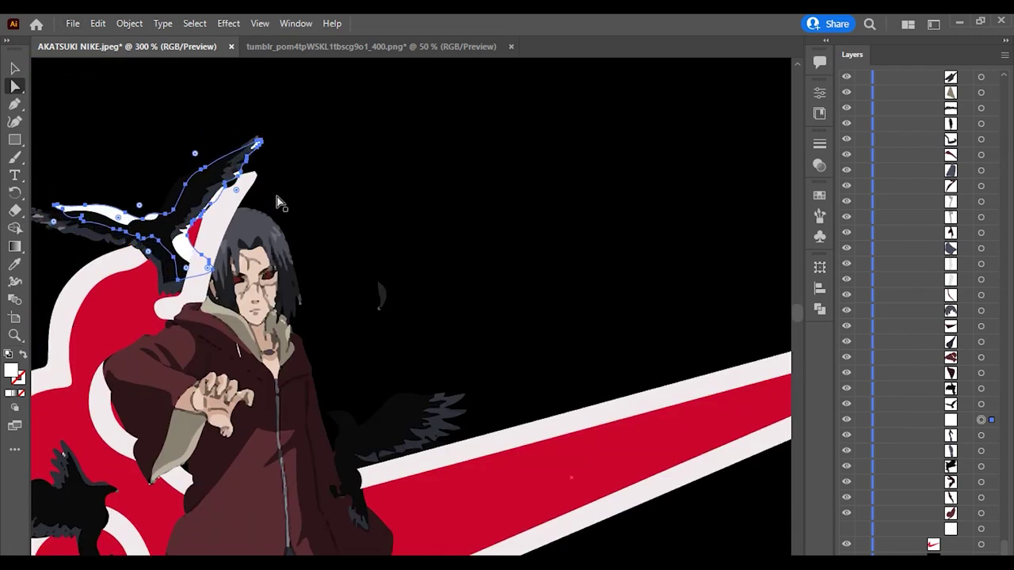
pyautogui.press('Left')
pyautogui.press('Down')
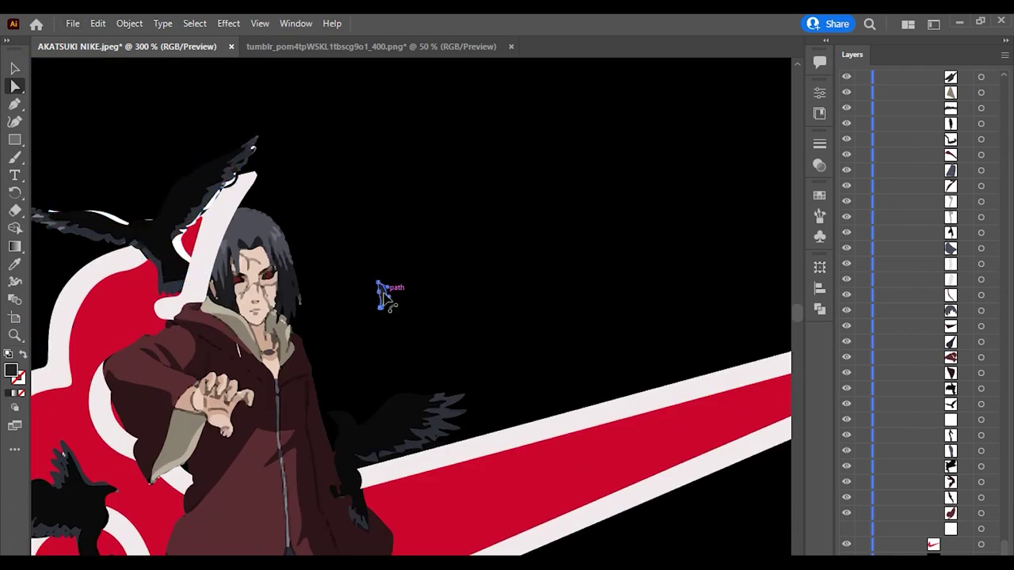
pyautogui.scroll(4, 386, 295)
# Step: Reposition the small dark piece, then colour the strand right of Itachi's face #dbdbdd
pyautogui.moveTo(386, 295); pyautogui.dragTo(356, 267)
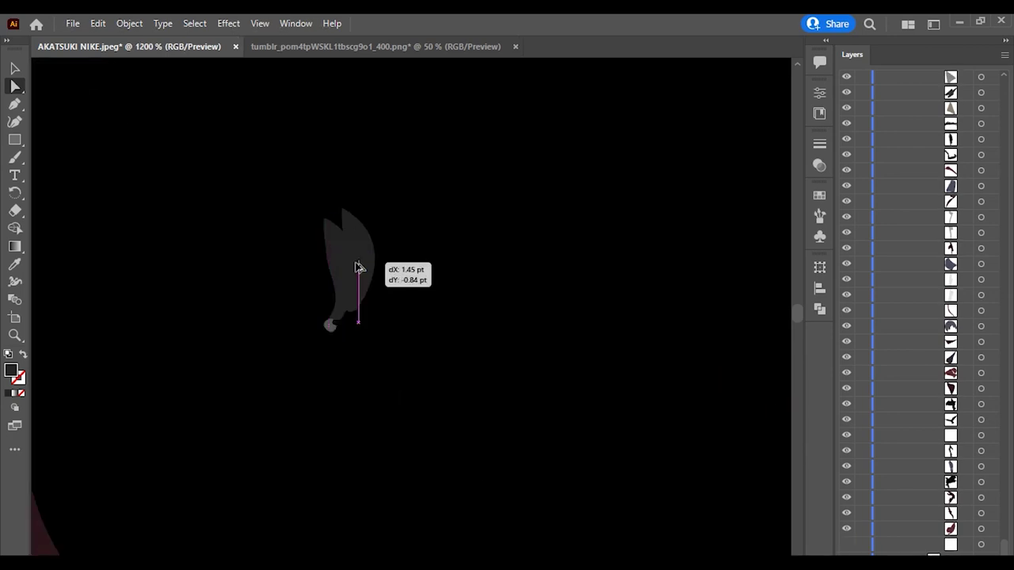
pyautogui.doubleClick(11, 371)
pyautogui.click(663, 211)
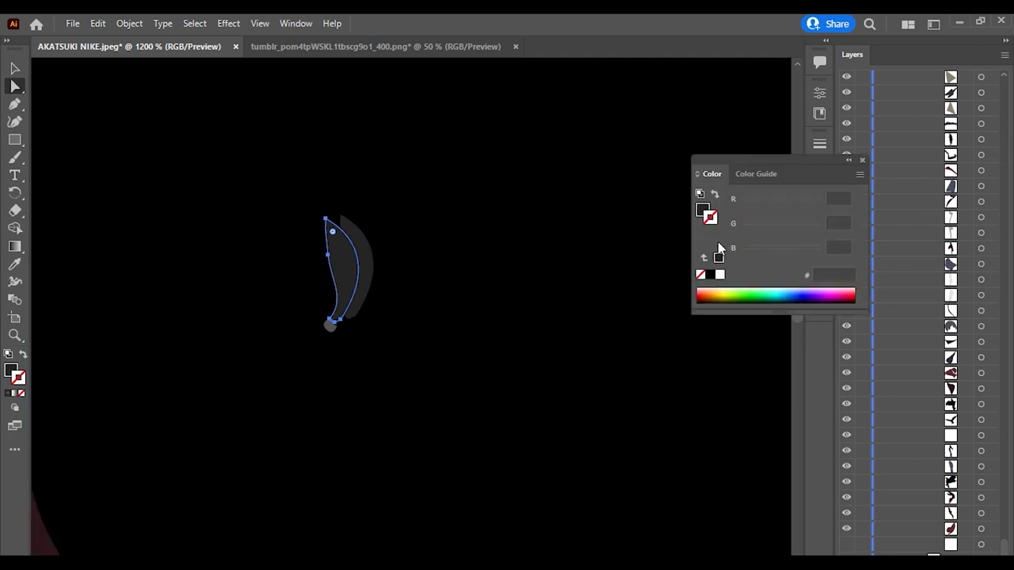
pyautogui.doubleClick(11, 371)
pyautogui.write('dbdbdd')
pyautogui.press('Return')
pyautogui.moveTo(363, 265); pyautogui.dragTo(351, 264)
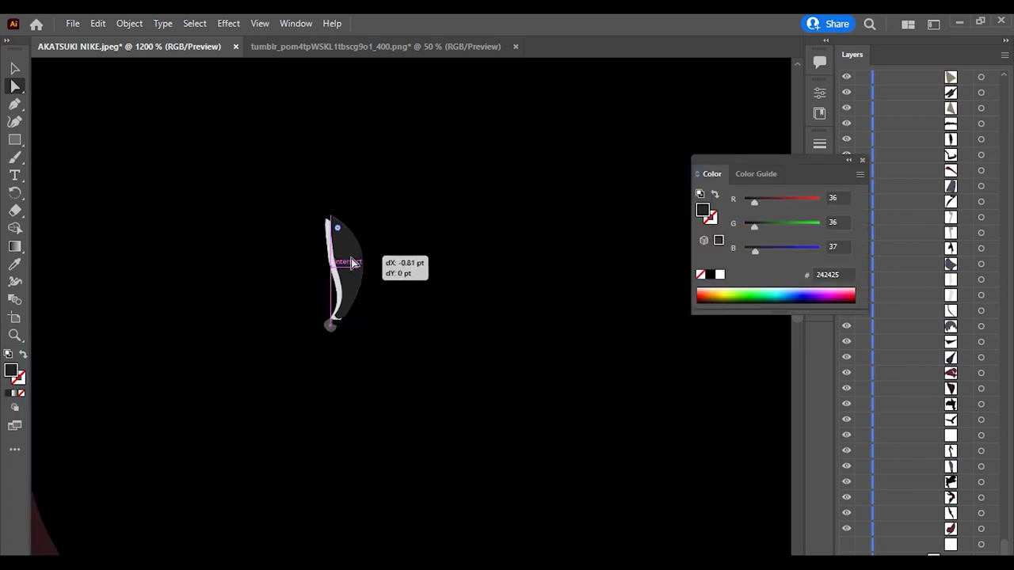
# Step: Fill the right crow's outline shape light grey and send it to the back
pyautogui.scroll(-6, 331, 353)
pyautogui.click(345, 351)
pyautogui.scroll(4, 345, 351)
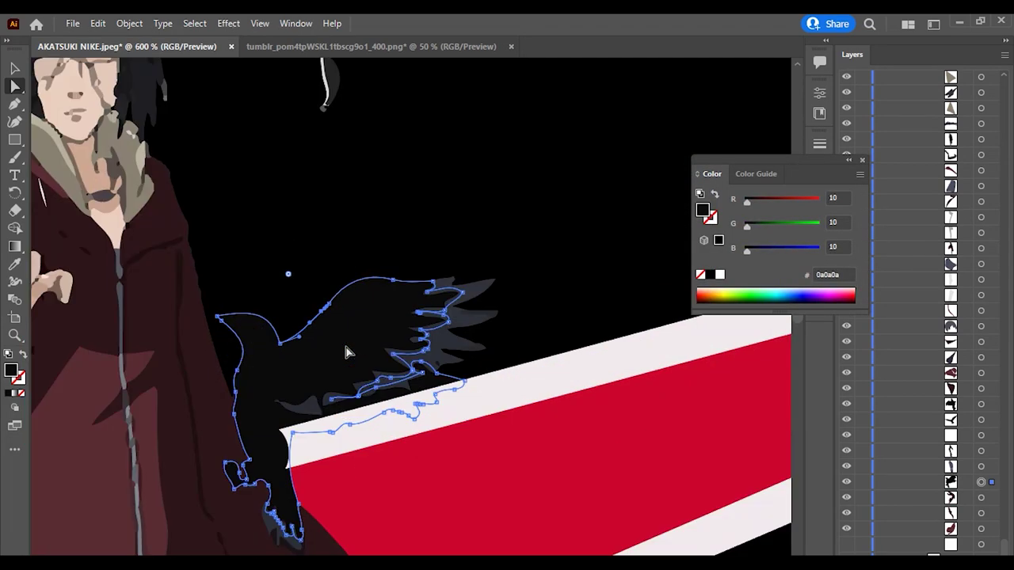
pyautogui.moveTo(345, 353); pyautogui.dragTo(347, 354)
pyautogui.scroll(1, 285, 424)
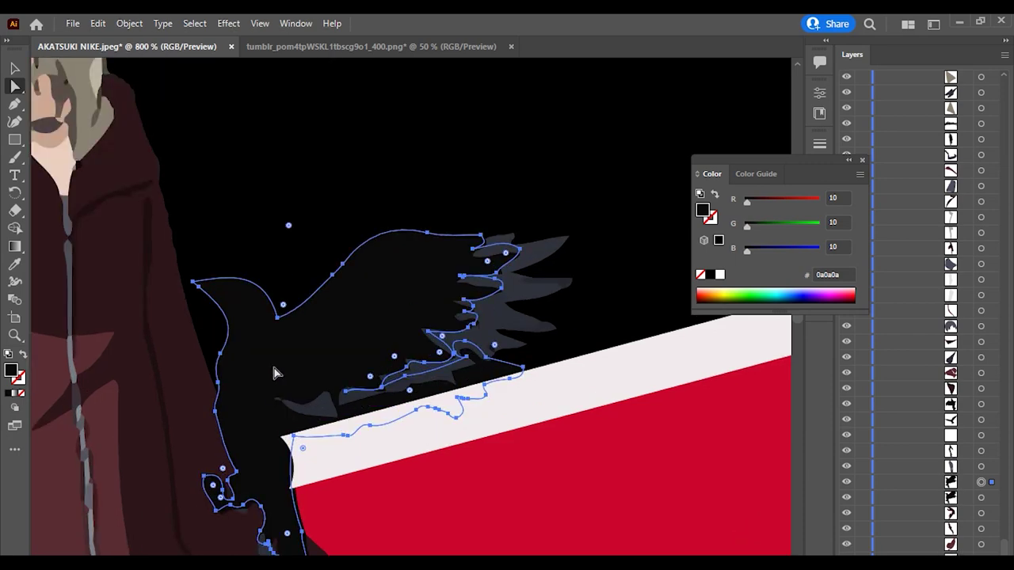
pyautogui.doubleClick(11, 370)
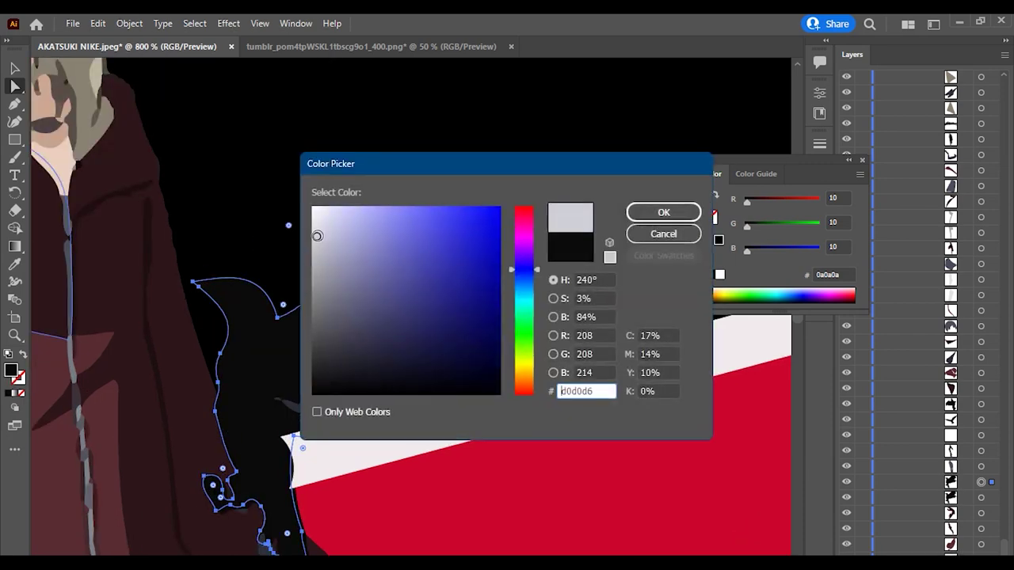
pyautogui.click(664, 212)
pyautogui.hotkey('ctrl', '-')
pyautogui.hotkey('ctrl', '-')
pyautogui.rightClick(299, 326)
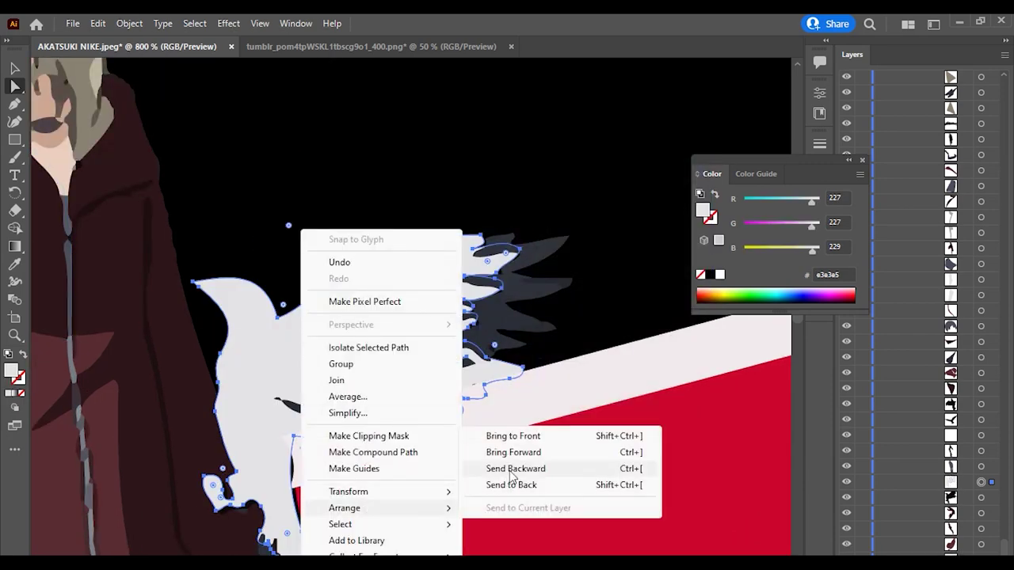
pyautogui.click(512, 506)
pyautogui.scroll(-2, 398, 409)
# Step: Select Itachi's hair shape and send it to the back
pyautogui.click(541, 466)
pyautogui.scroll(-1, 541, 467)
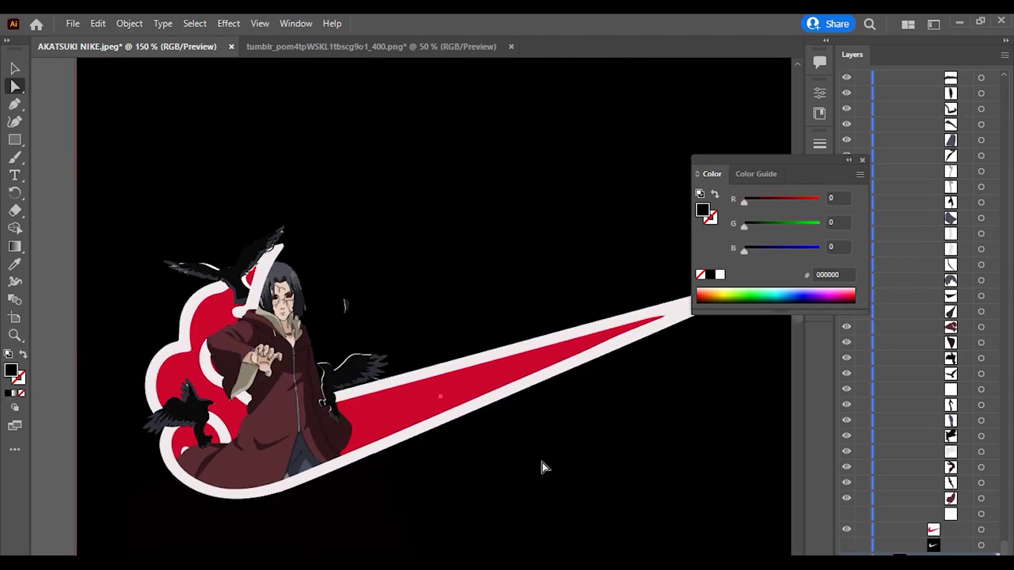
pyautogui.scroll(2, 396, 317)
pyautogui.scroll(3, 311, 219)
pyautogui.click(312, 220)
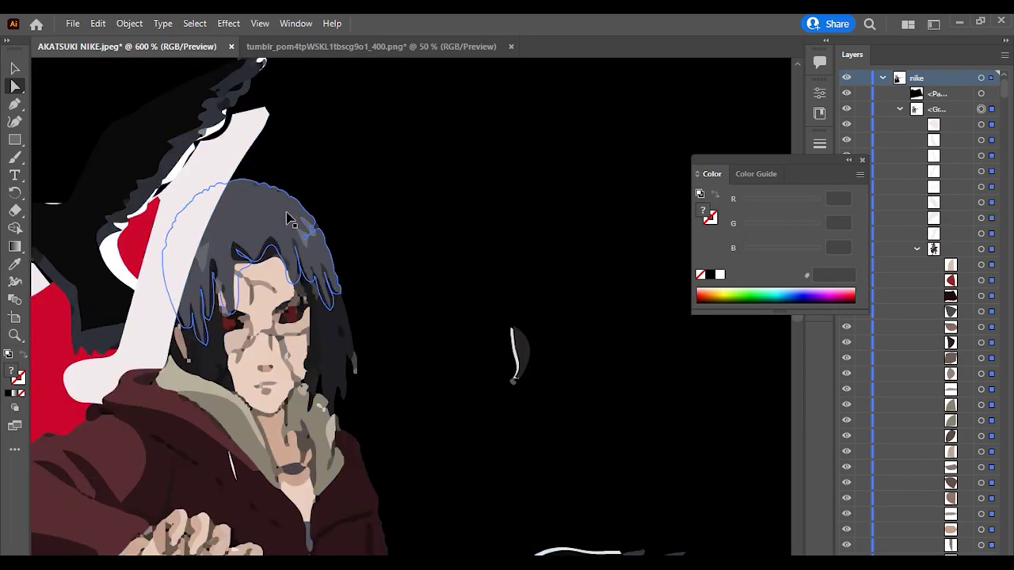
pyautogui.scroll(-2, 325, 353)
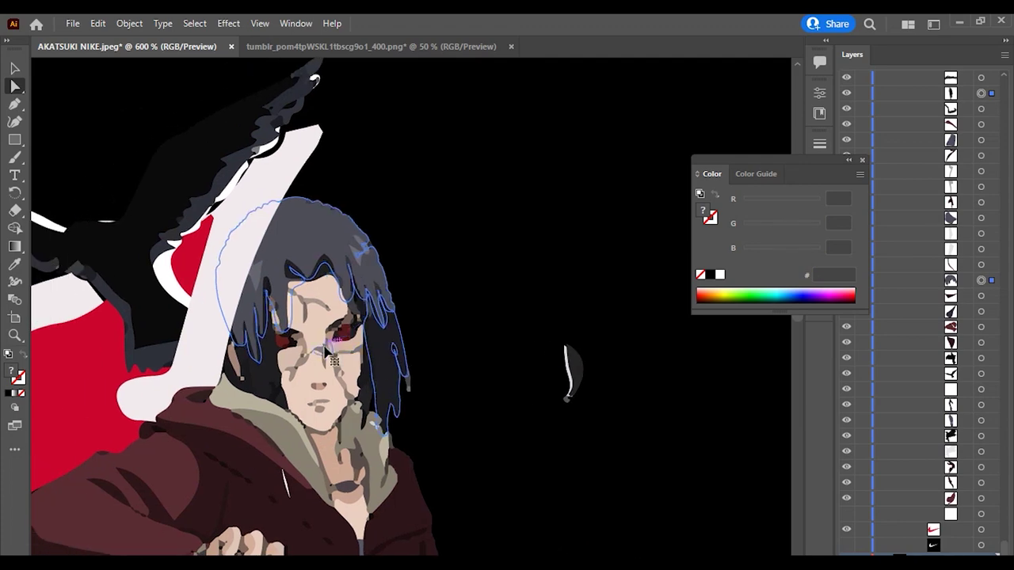
pyautogui.scroll(-1, 392, 411)
pyautogui.scroll(3, 392, 410)
pyautogui.scroll(3, 392, 410)
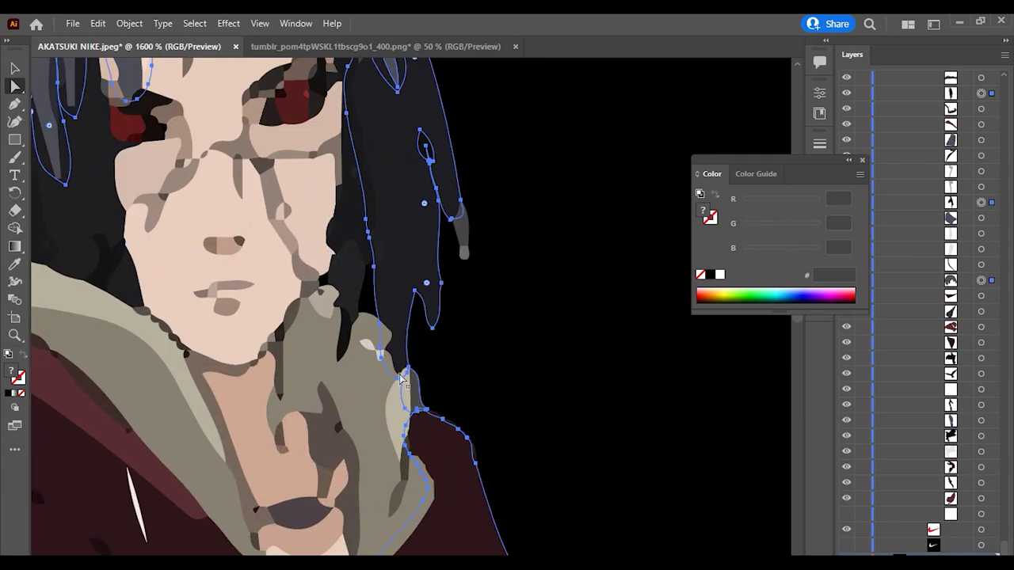
pyautogui.scroll(-5, 412, 392)
pyautogui.scroll(1, 434, 373)
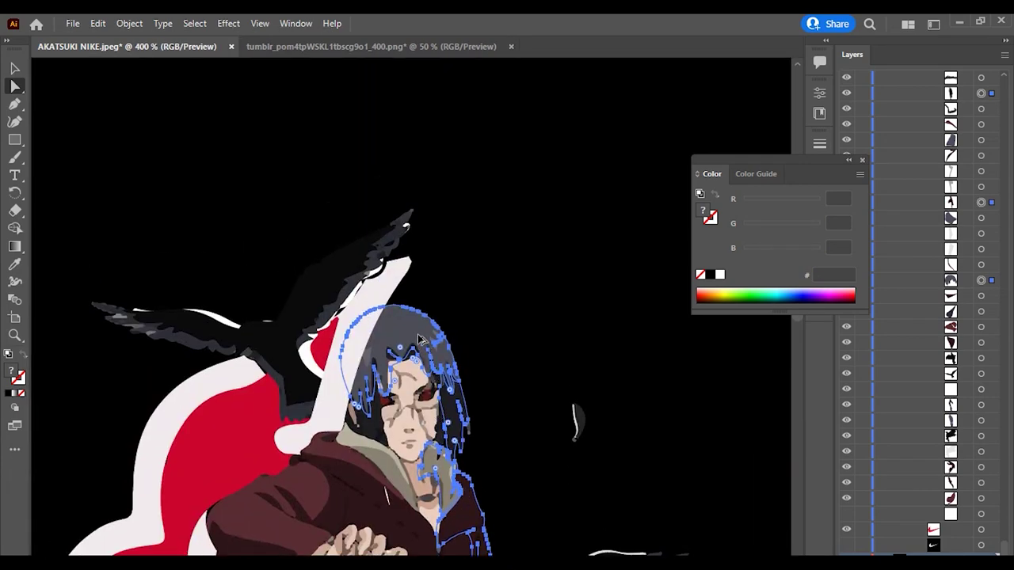
pyautogui.scroll(-4, 420, 339)
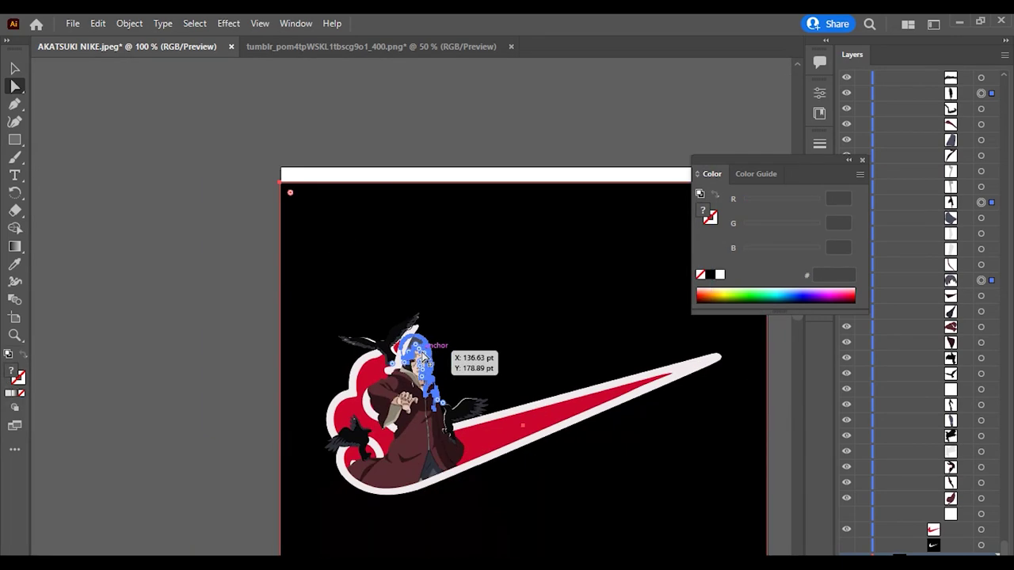
pyautogui.scroll(-1, 422, 355)
pyautogui.scroll(5, 445, 371)
pyautogui.rightClick(393, 267)
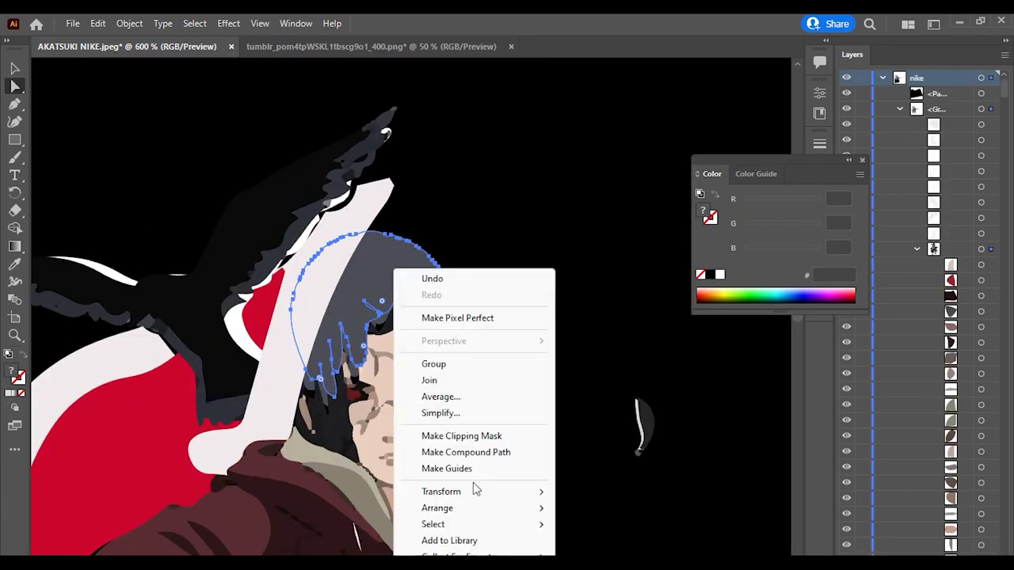
pyautogui.click(607, 486)
# Step: Fill the hair shape with light grey #a1a1a8 and keep it at the back
pyautogui.rightClick(426, 319)
pyautogui.click(600, 469)
pyautogui.doubleClick(13, 371)
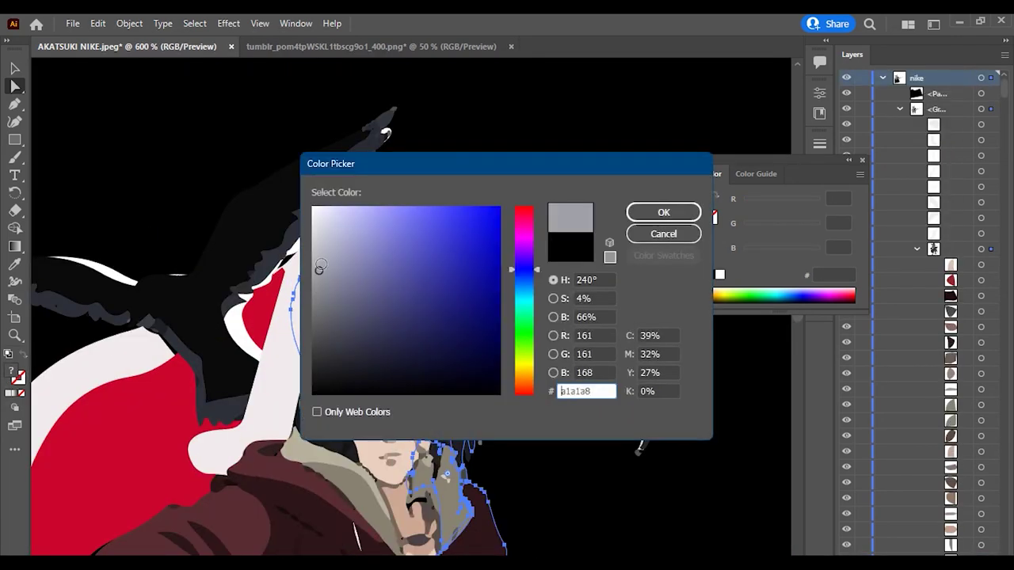
pyautogui.click(661, 210)
pyautogui.click(848, 160)
pyautogui.rightClick(391, 267)
pyautogui.click(599, 484)
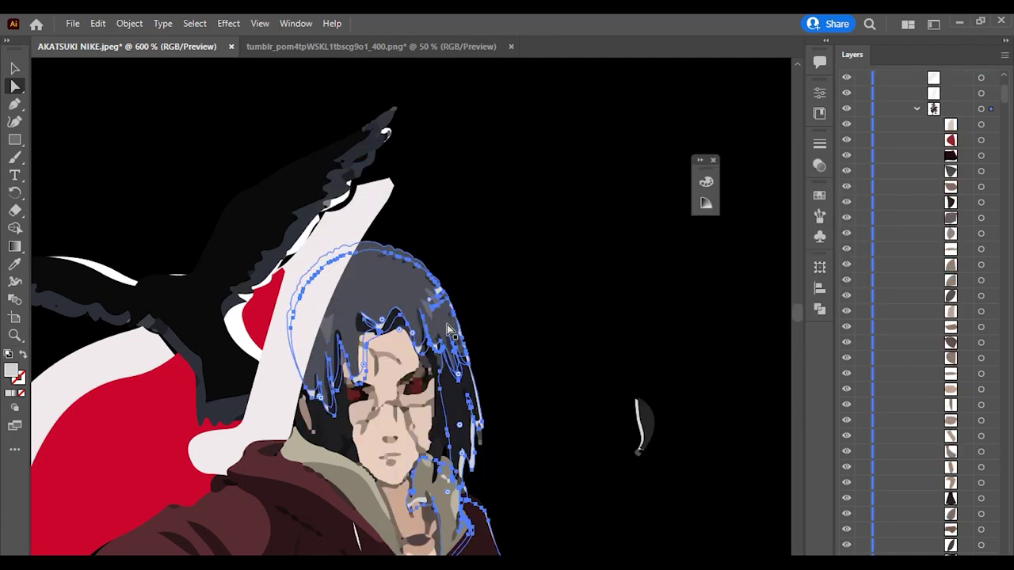
pyautogui.scroll(-2, 266, 295)
pyautogui.doubleClick(13, 371)
pyautogui.click(664, 212)
pyautogui.scroll(-3, 681, 330)
# Step: Select the white outline shape beside Itachi's face and check its fill without changes
pyautogui.scroll(-1, 618, 330)
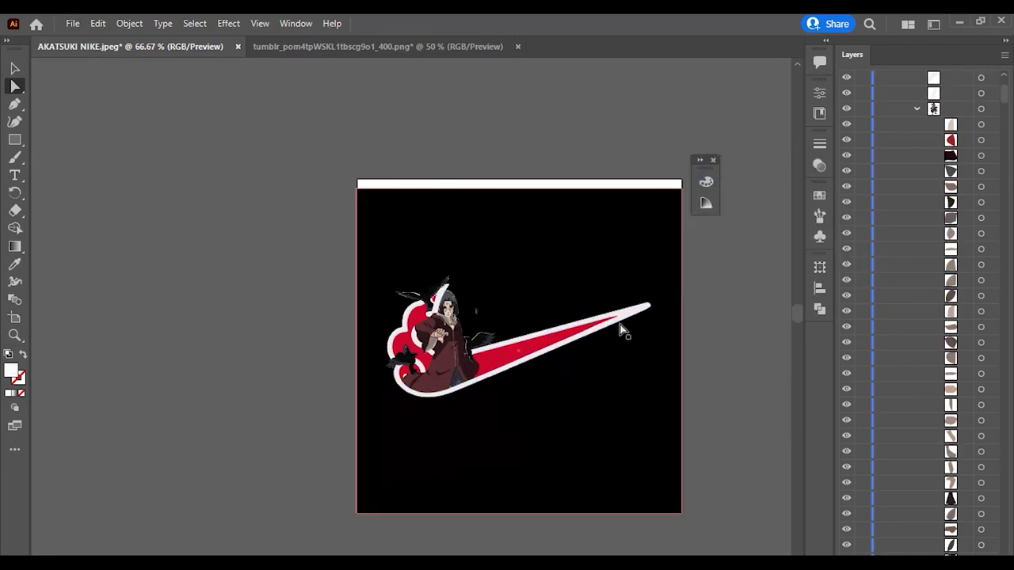
pyautogui.click(618, 331)
pyautogui.scroll(1, 578, 431)
pyautogui.scroll(3, 412, 256)
pyautogui.click(332, 186)
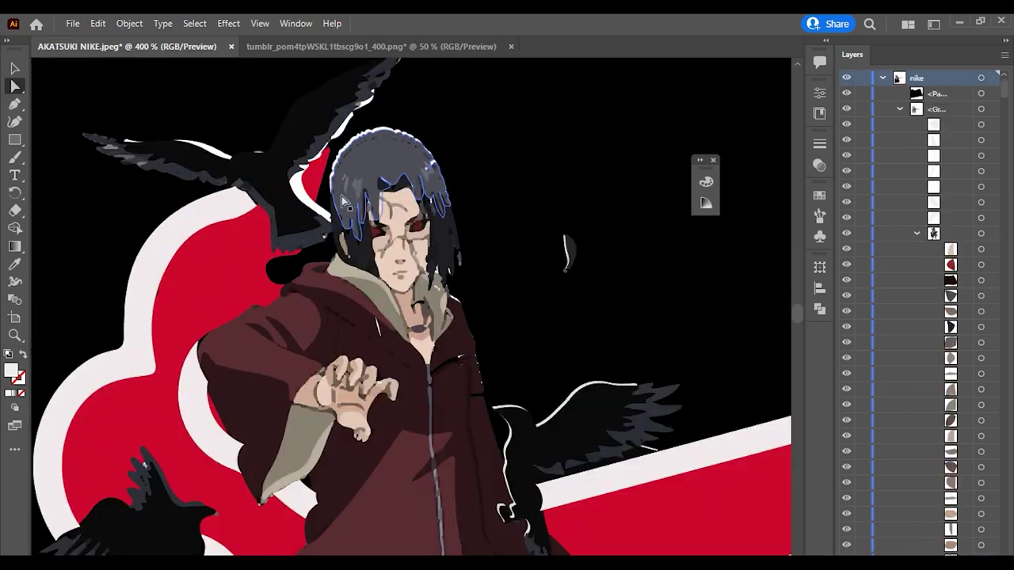
pyautogui.doubleClick(12, 370)
pyautogui.click(664, 212)
pyautogui.scroll(-2, 410, 272)
pyautogui.scroll(3, 409, 271)
pyautogui.scroll(2, 301, 290)
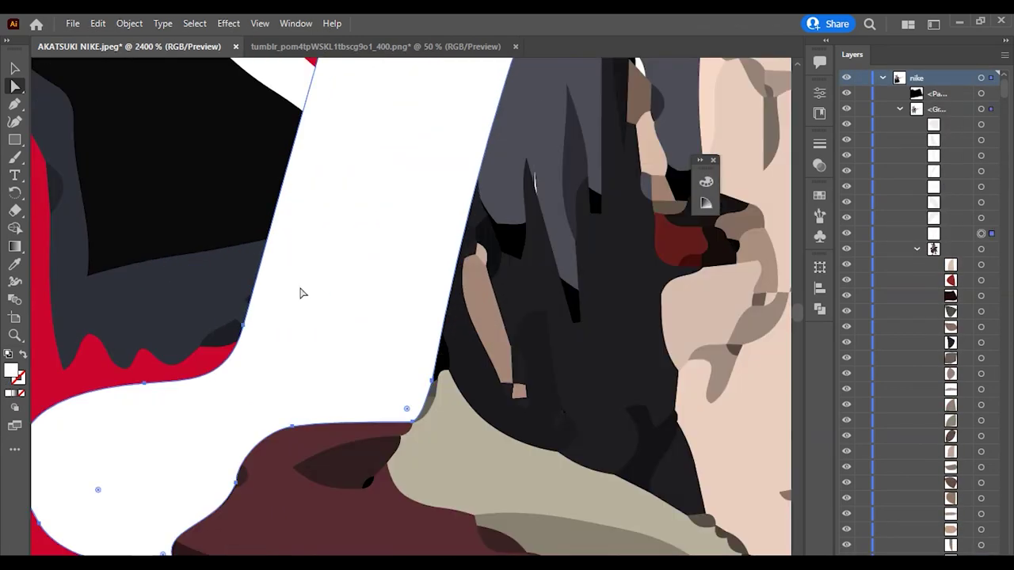
pyautogui.scroll(2, 301, 290)
# Step: Start a white Pen path along the crow's edge, curving around its beak
pyautogui.press('p')
pyautogui.scroll(1, 244, 379)
pyautogui.moveTo(242, 397); pyautogui.dragTo(256, 351)
pyautogui.click(316, 141)
pyautogui.moveTo(406, 226); pyautogui.dragTo(421, 195)
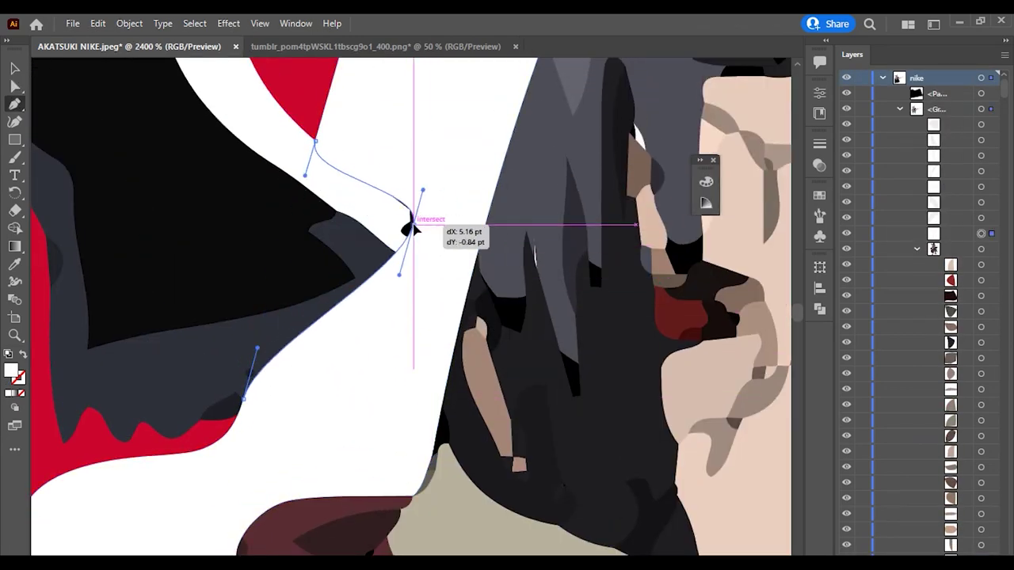
pyautogui.moveTo(362, 325); pyautogui.dragTo(365, 379)
pyautogui.hotkey('ctrl', 'z')
pyautogui.hotkey('ctrl', 'z')
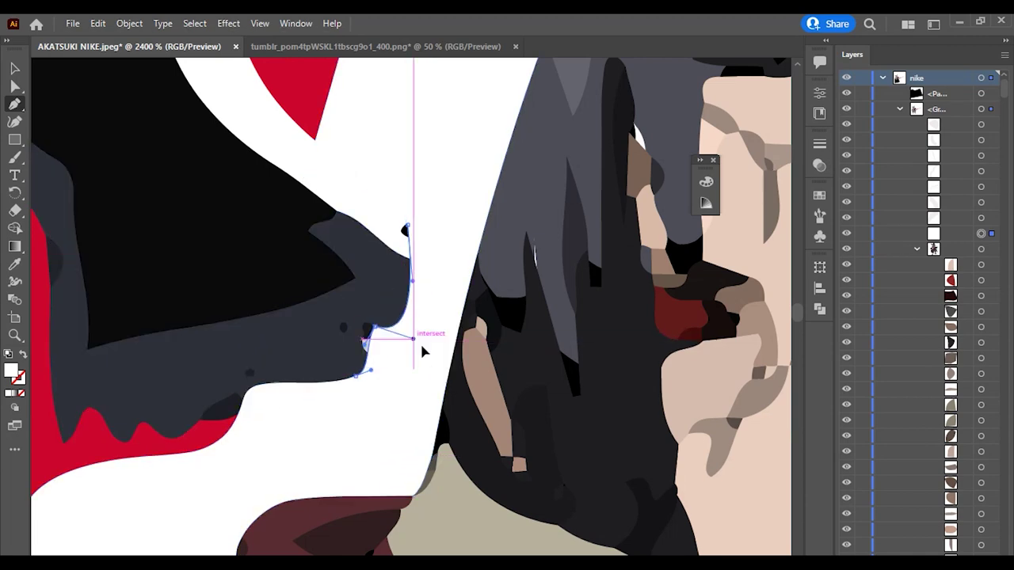
pyautogui.moveTo(391, 245); pyautogui.dragTo(382, 280)
pyautogui.moveTo(375, 326); pyautogui.dragTo(448, 314)
pyautogui.scroll(-3, 434, 273)
pyautogui.hscroll(-2, 355, 349)
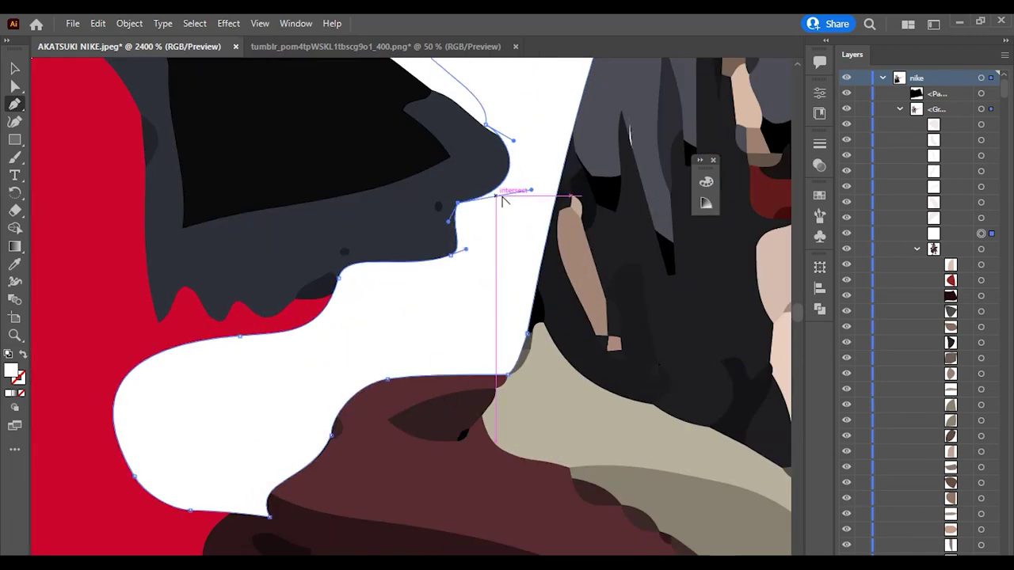
pyautogui.scroll(2, 389, 278)
# Step: Add curved anchors so the path hugs the edge between the red shape and dark hair
pyautogui.moveTo(321, 340)
pyautogui.mouseDown()
pyautogui.moveTo(363, 359)
pyautogui.moveTo(323, 344)
pyautogui.mouseUp()
pyautogui.moveTo(378, 456); pyautogui.dragTo(315, 336)
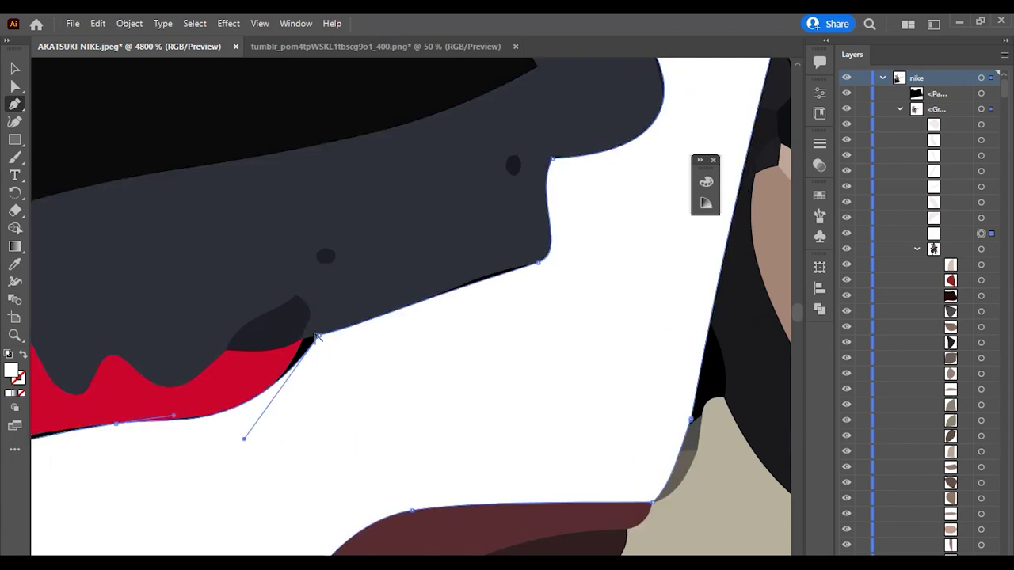
pyautogui.scroll(-2, 320, 341)
pyautogui.scroll(-3, 452, 226)
pyautogui.scroll(-2, 289, 438)
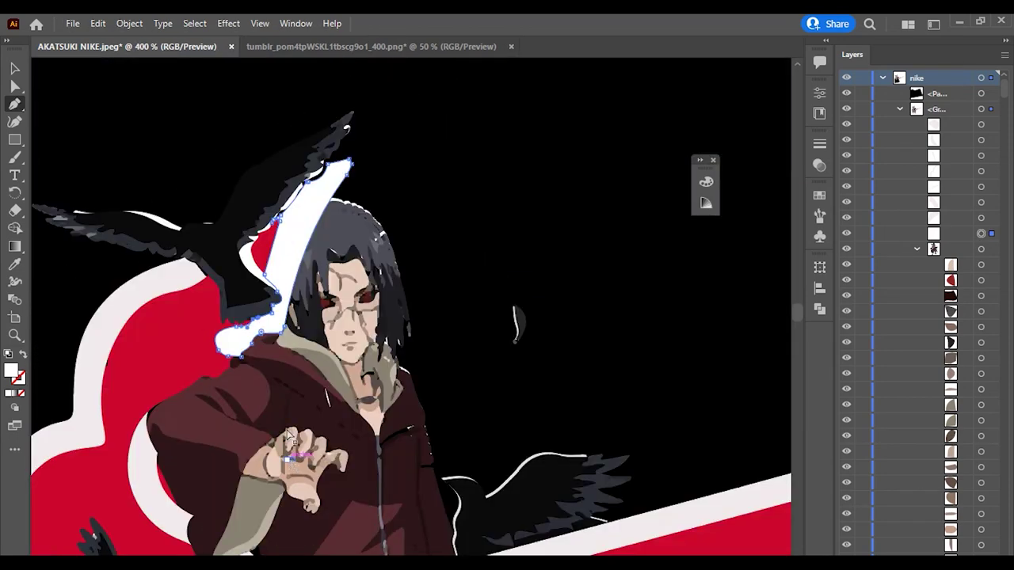
pyautogui.scroll(-3, 285, 356)
pyautogui.scroll(-2, 317, 408)
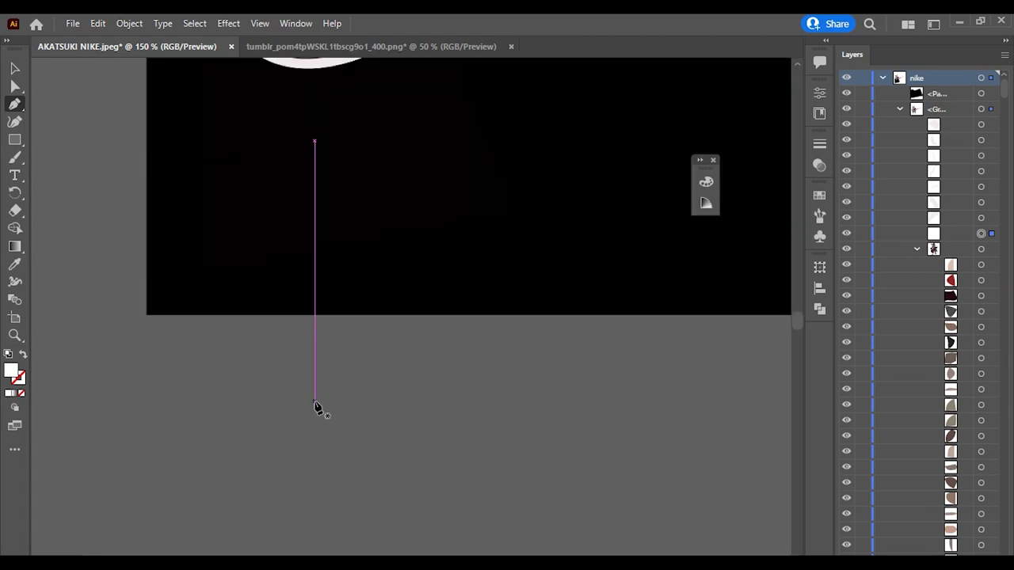
pyautogui.scroll(6, 264, 465)
pyautogui.scroll(-1, 309, 491)
pyautogui.scroll(2, 309, 491)
pyautogui.scroll(2, 426, 227)
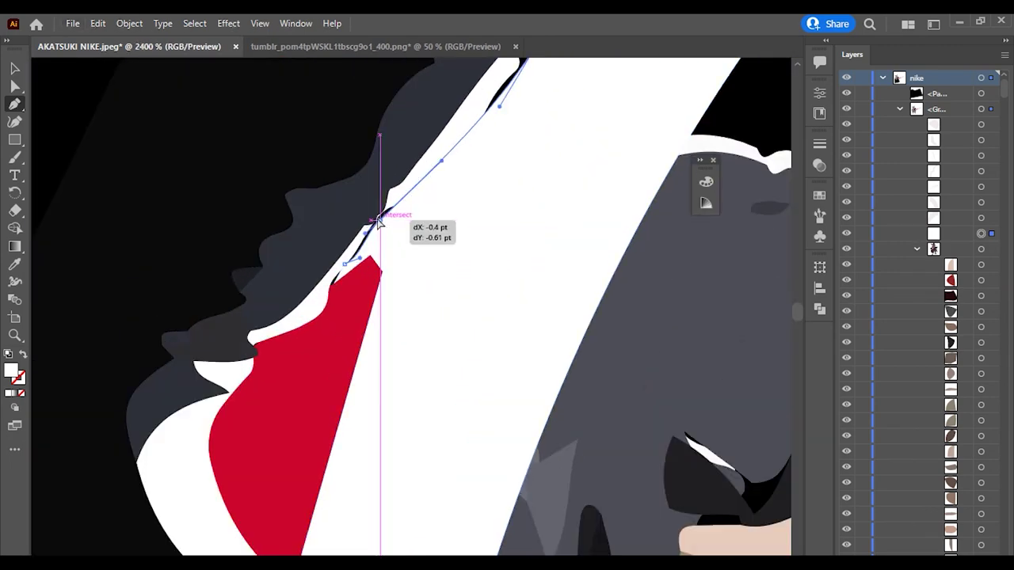
pyautogui.scroll(1, 374, 220)
pyautogui.scroll(-2, 317, 332)
pyautogui.scroll(-2, 555, 222)
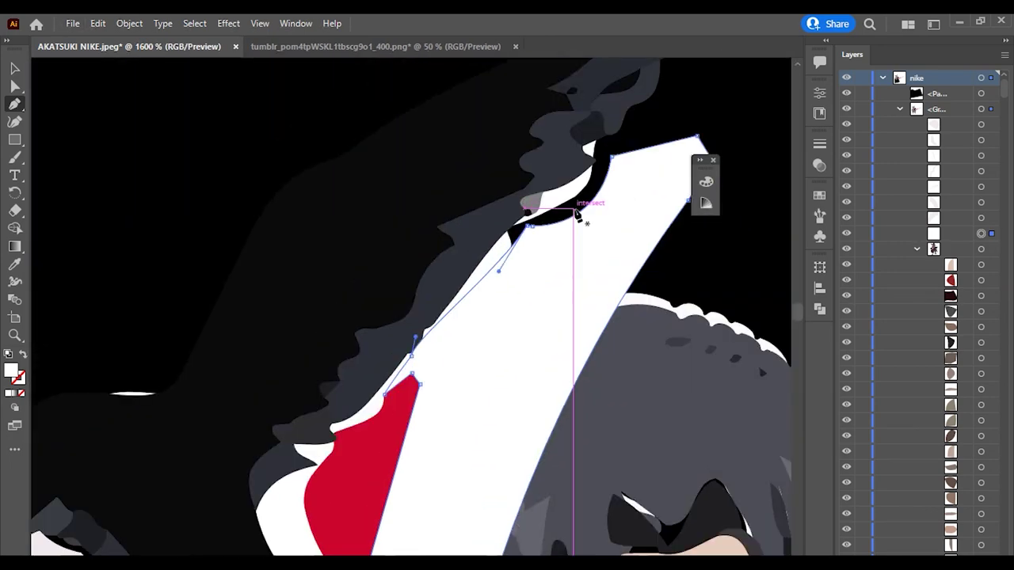
pyautogui.scroll(3, 547, 208)
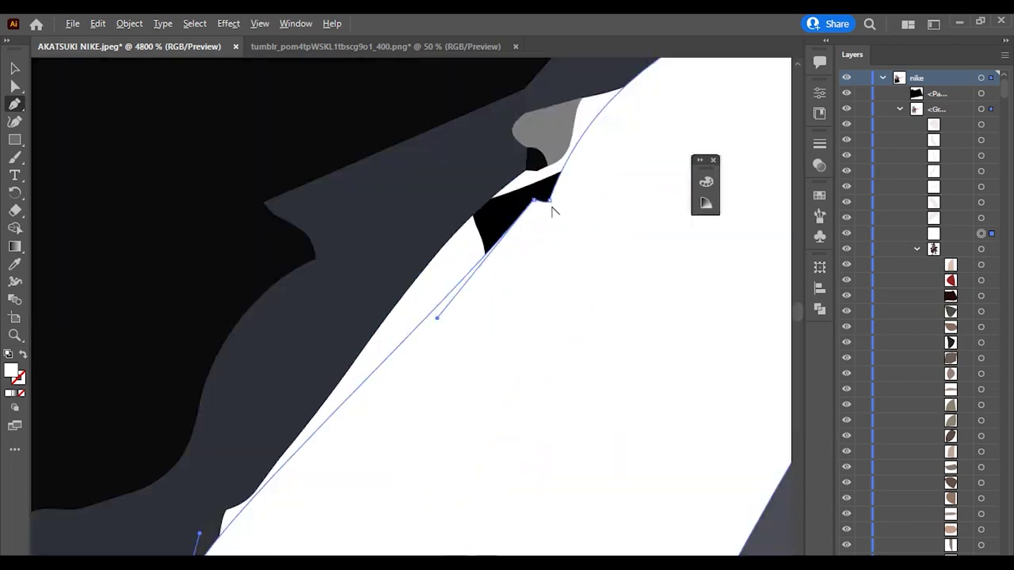
pyautogui.scroll(1, 525, 226)
pyautogui.scroll(1, 476, 254)
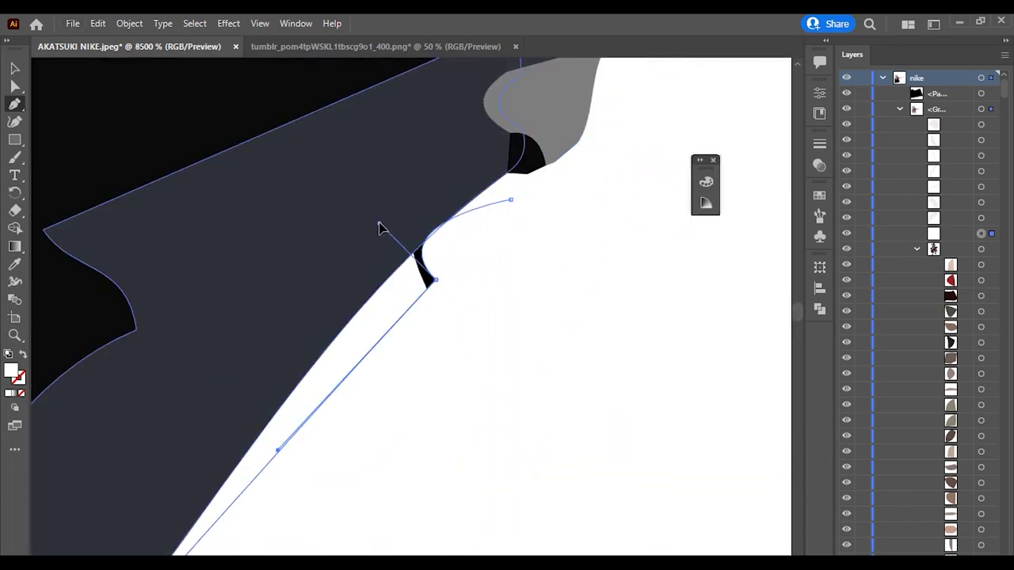
pyautogui.moveTo(483, 236); pyautogui.dragTo(436, 301)
pyautogui.scroll(-5, 437, 301)
pyautogui.scroll(2, 398, 450)
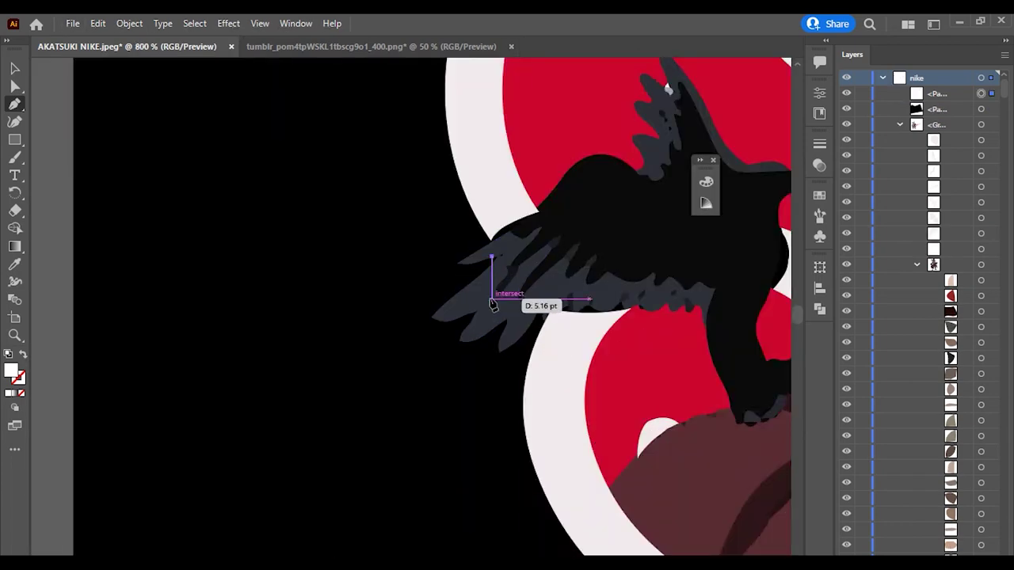
# Step: Isolate the left crow's lower wing, make a white copy, and send it behind the dark wing
pyautogui.press('v')
pyautogui.click(492, 259)
pyautogui.doubleClick(493, 260)
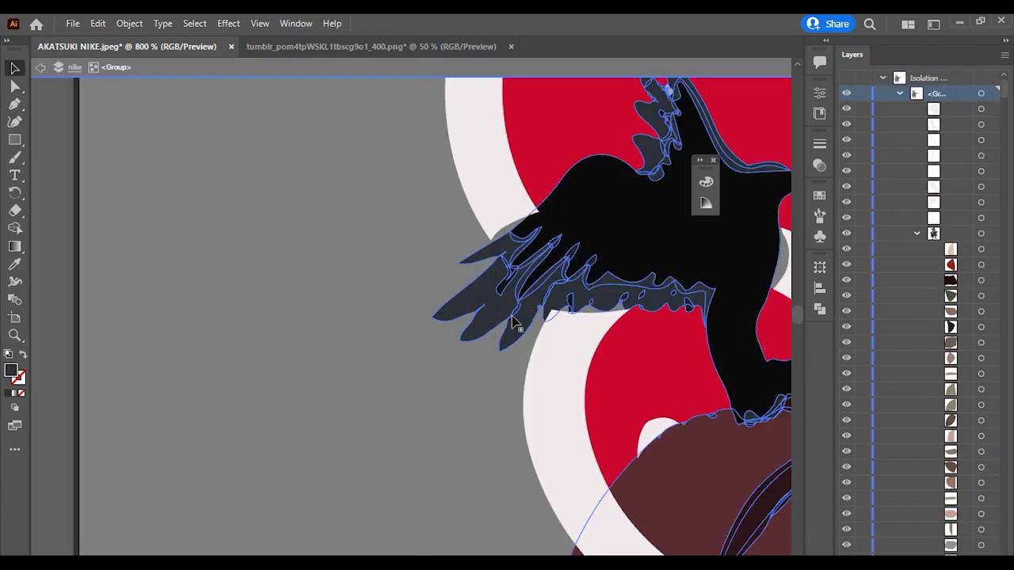
pyautogui.doubleClick(523, 305)
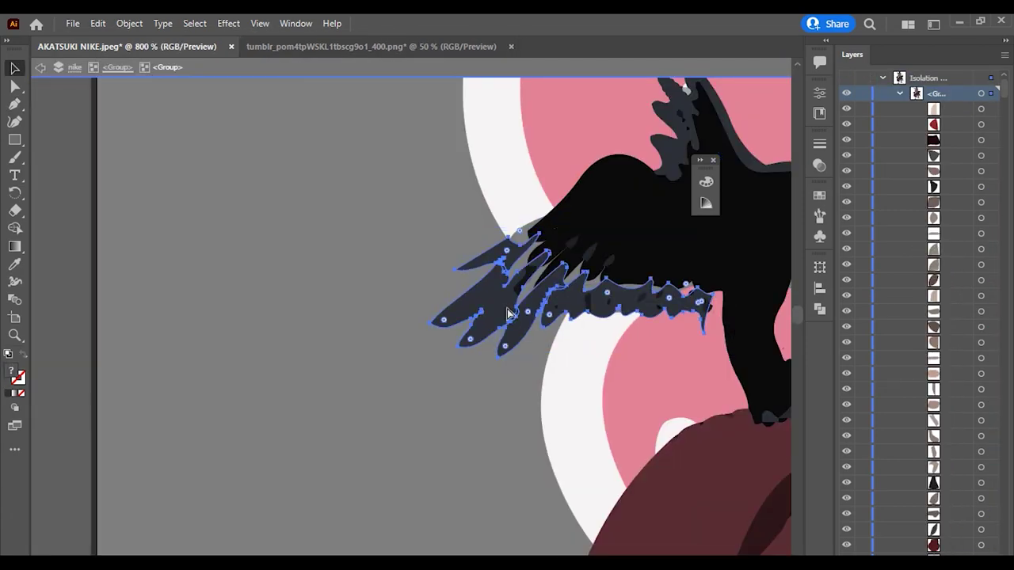
pyautogui.rightClick(504, 309)
pyautogui.press('Escape')
pyautogui.hotkey('ctrl', '[')
pyautogui.rightClick(497, 254)
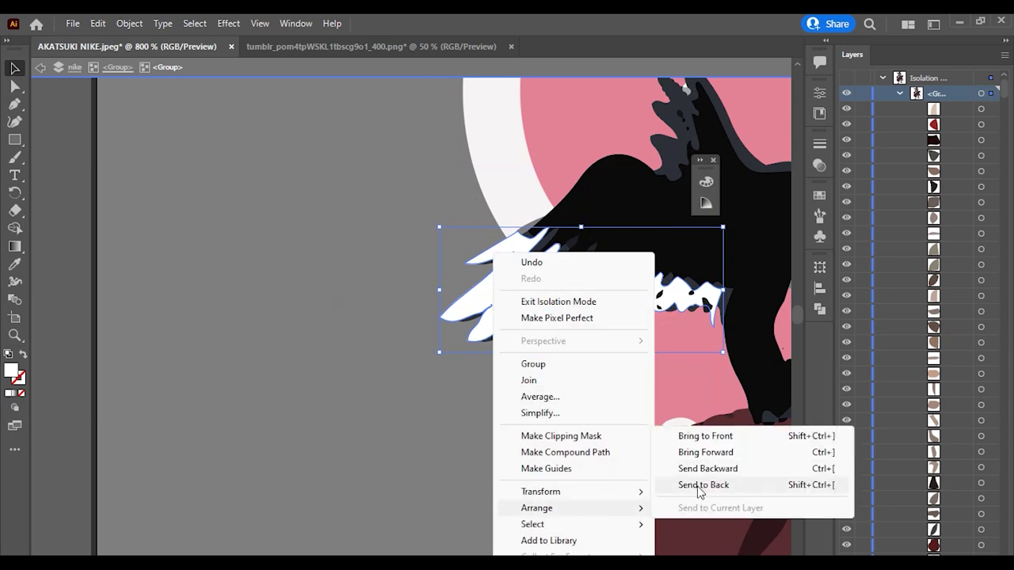
pyautogui.click(682, 471)
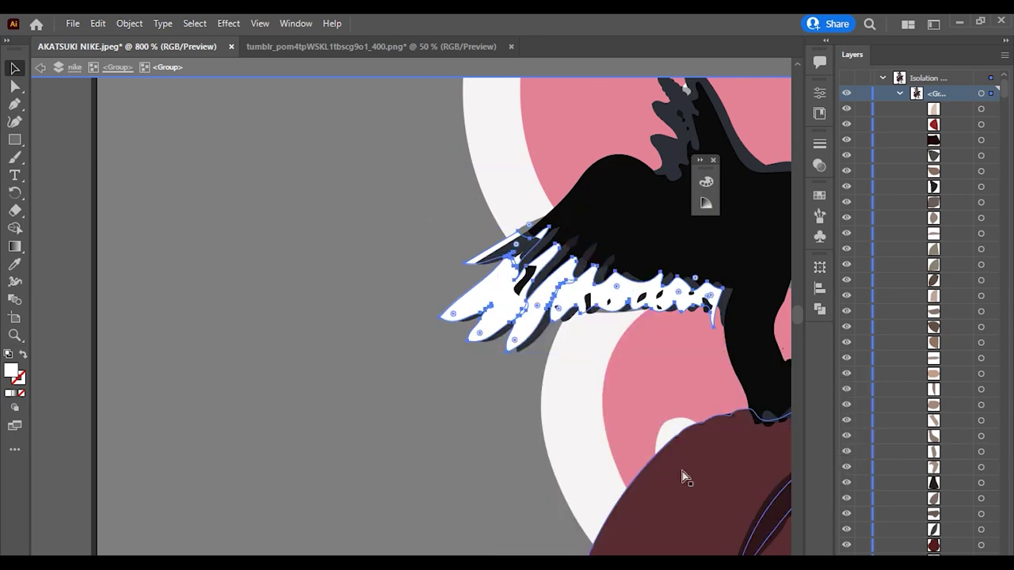
pyautogui.rightClick(526, 256)
pyautogui.click(706, 483)
pyautogui.hotkey('ctrl', '1')
# Step: Leave isolation, zoom out, and select the whole artwork from the Layers panel
pyautogui.click(40, 67)
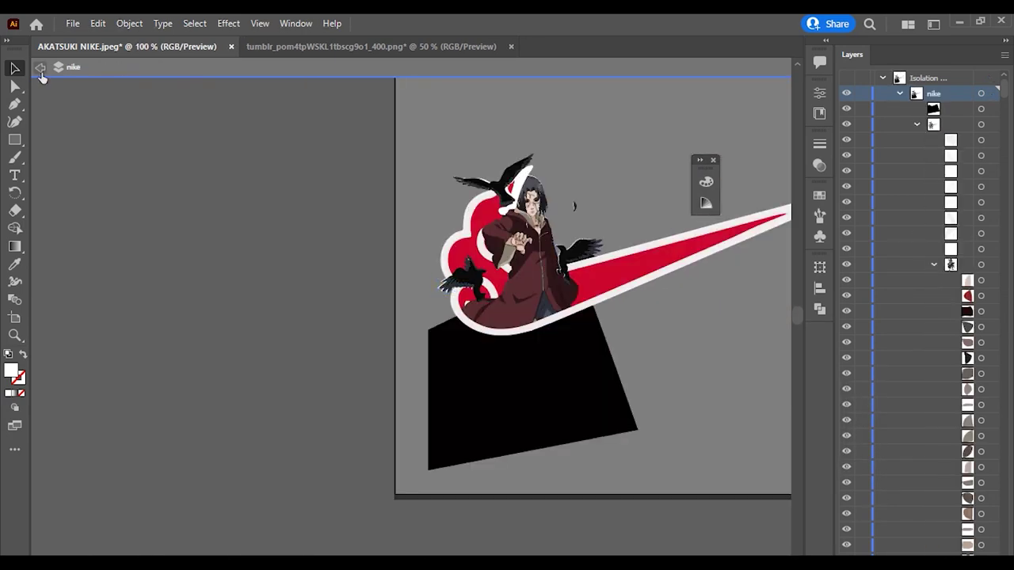
pyautogui.hotkey('ctrl', '-')
pyautogui.hotkey('ctrl', '-')
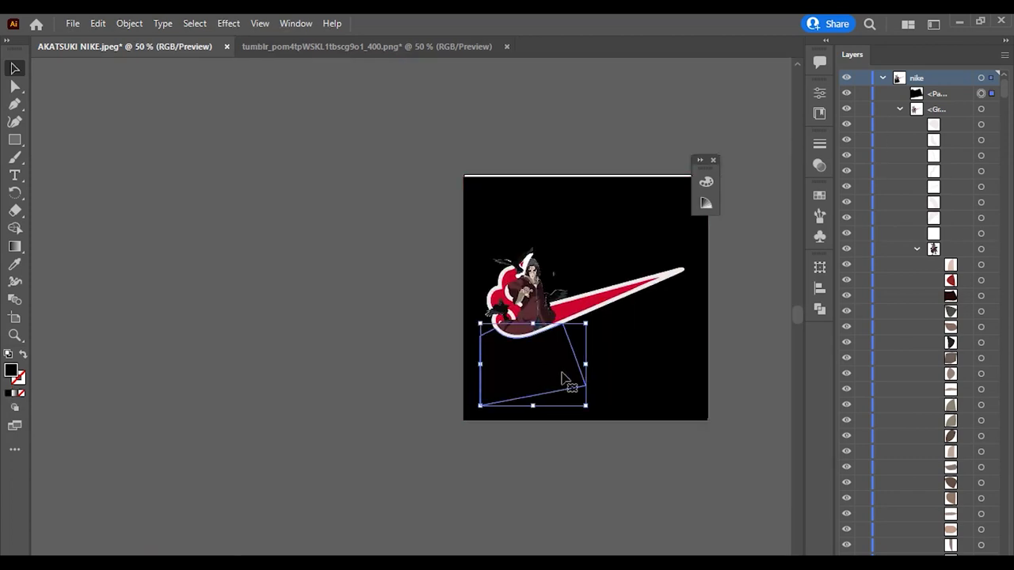
pyautogui.click(900, 108)
pyautogui.click(991, 109)
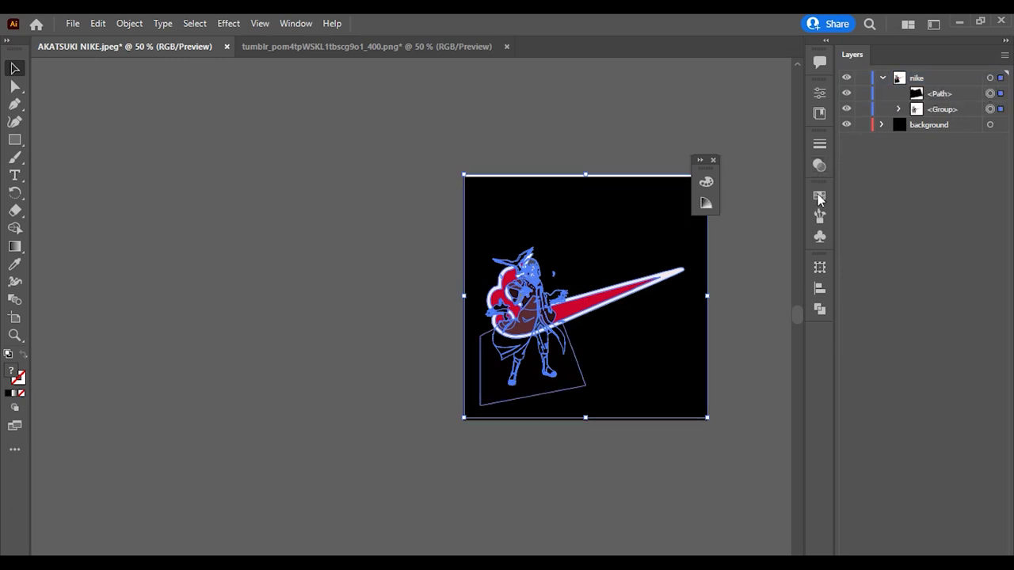
# Step: Apply Pathfinder Trim to the artwork instead of Minus Front, then reposition it
pyautogui.click(819, 310)
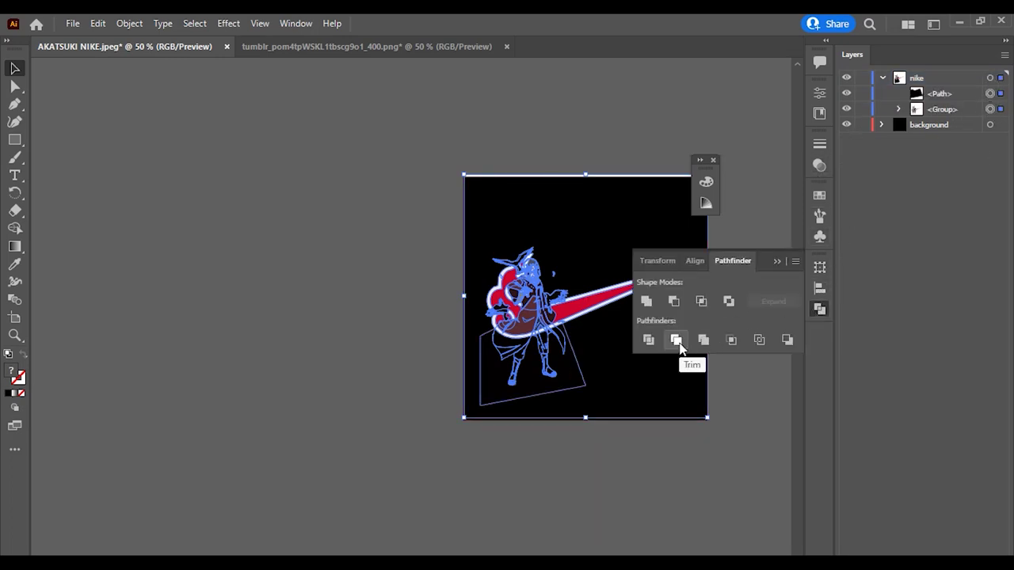
pyautogui.click(674, 301)
pyautogui.hotkey('ctrl', 'z')
pyautogui.scroll(2, 557, 351)
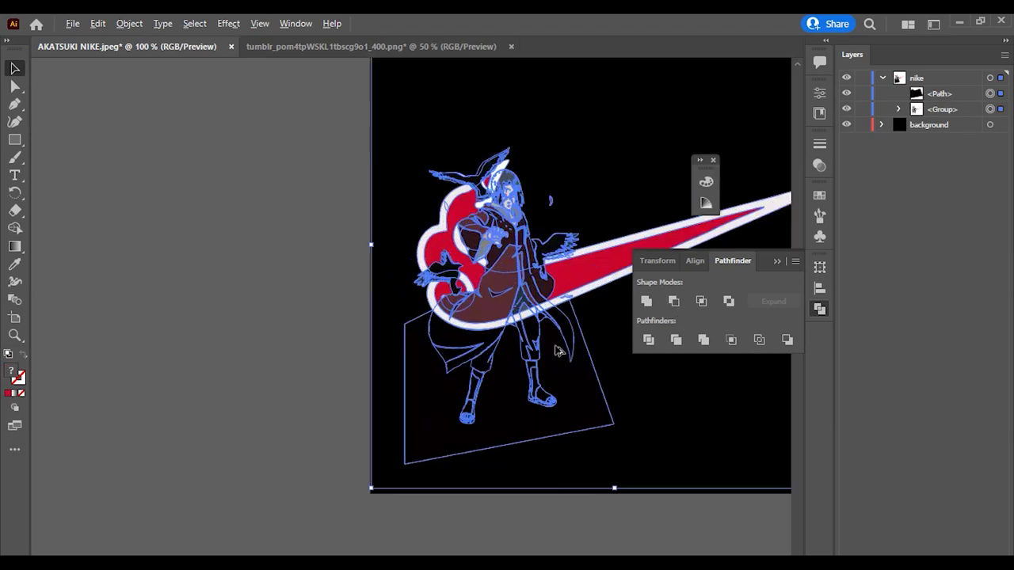
pyautogui.scroll(3, 569, 333)
pyautogui.click(676, 342)
pyautogui.scroll(-3, 475, 341)
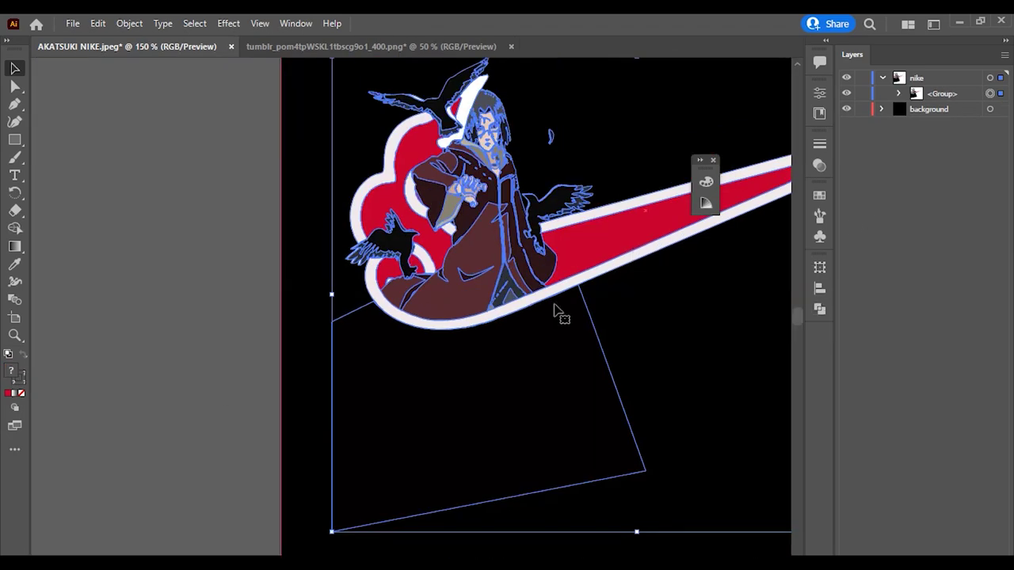
pyautogui.moveTo(561, 312); pyautogui.dragTo(479, 420)
# Step: Select the black background rectangle via the expanded Layers group
pyautogui.click(899, 94)
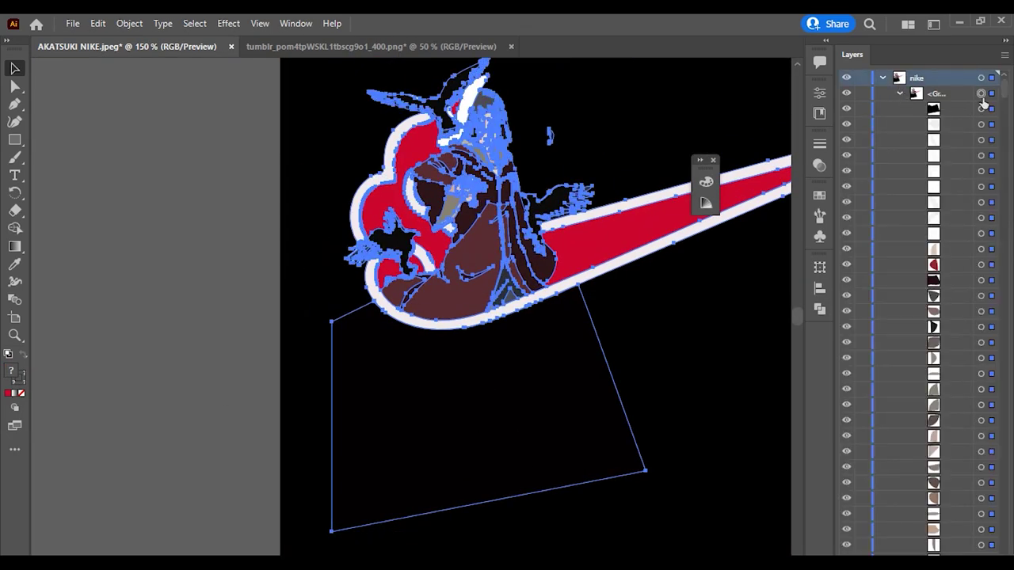
pyautogui.scroll(-2, 578, 324)
pyautogui.click(596, 403)
# Step: Delete the black background, then undo the deletion to restore it
pyautogui.press('Delete')
pyautogui.scroll(2, 539, 267)
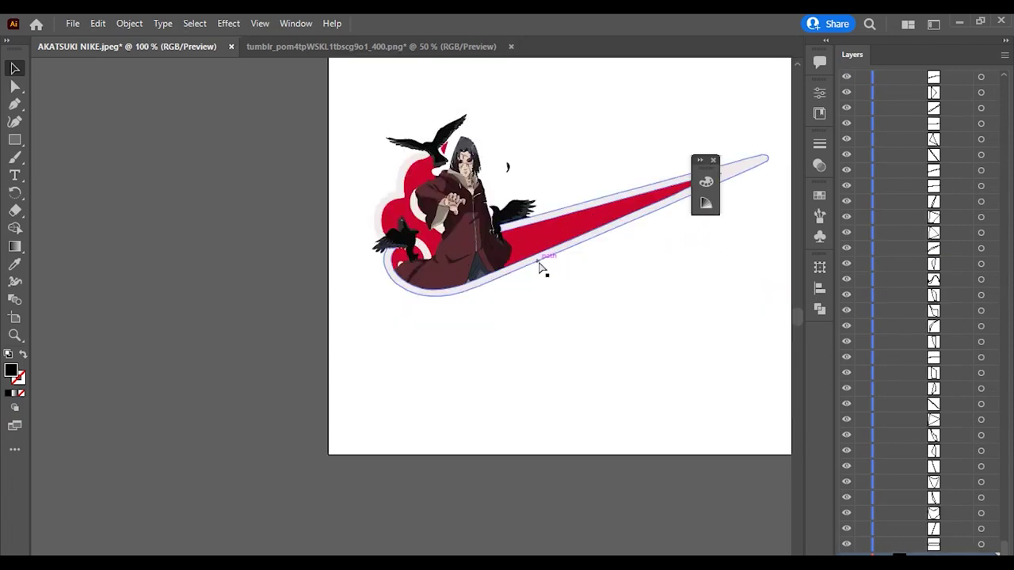
pyautogui.scroll(3, 471, 364)
pyautogui.scroll(-1, 435, 345)
pyautogui.scroll(-3, 435, 346)
pyautogui.scroll(6, 267, 142)
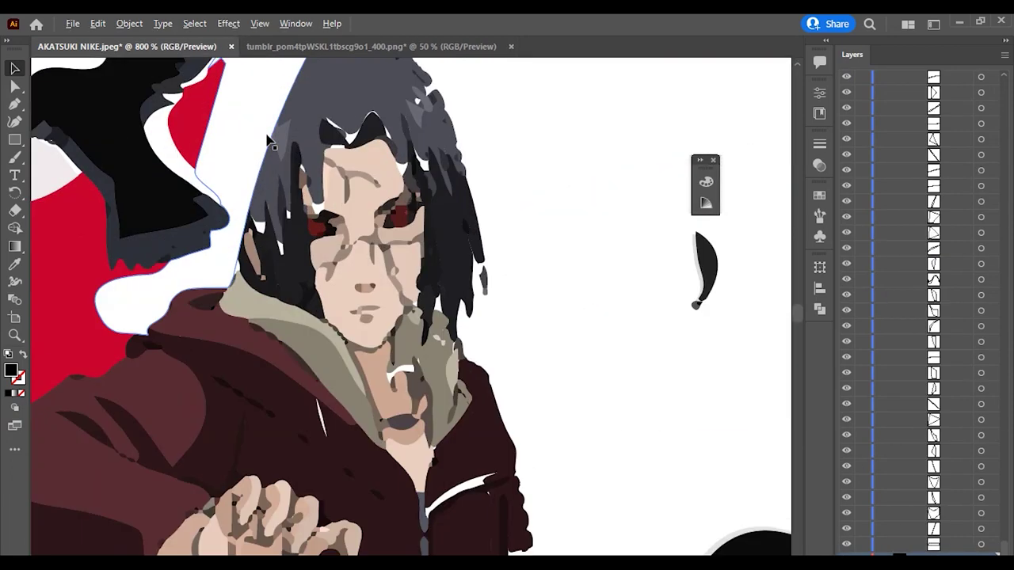
pyautogui.hotkey('ctrl', 'a')
pyautogui.click(16, 212)
pyautogui.hotkey('ctrl', 'z')
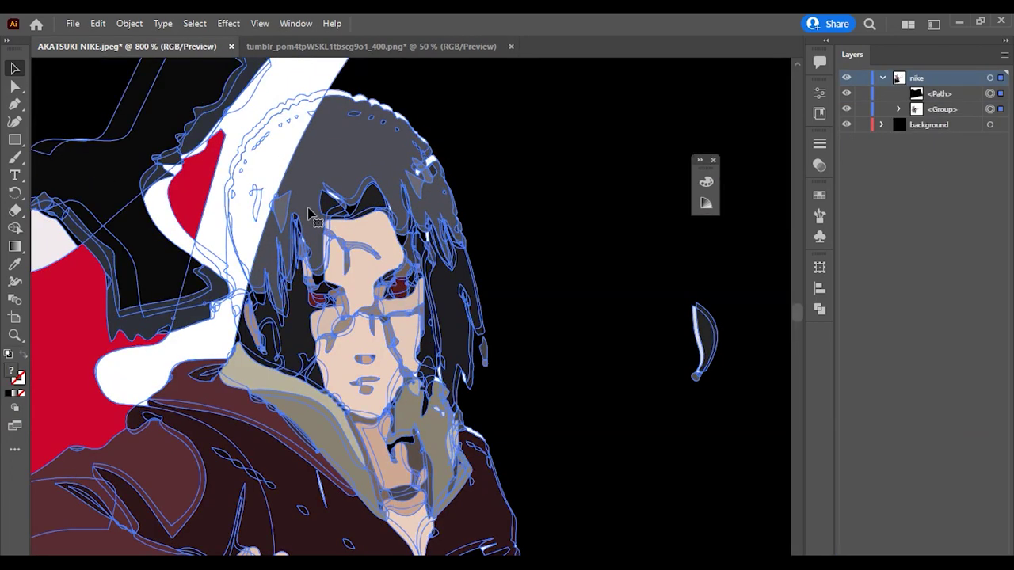
pyautogui.click(276, 216)
# Step: Inspect the character and red swoosh sublayers by isolating them and toggling visibility
pyautogui.click(899, 108)
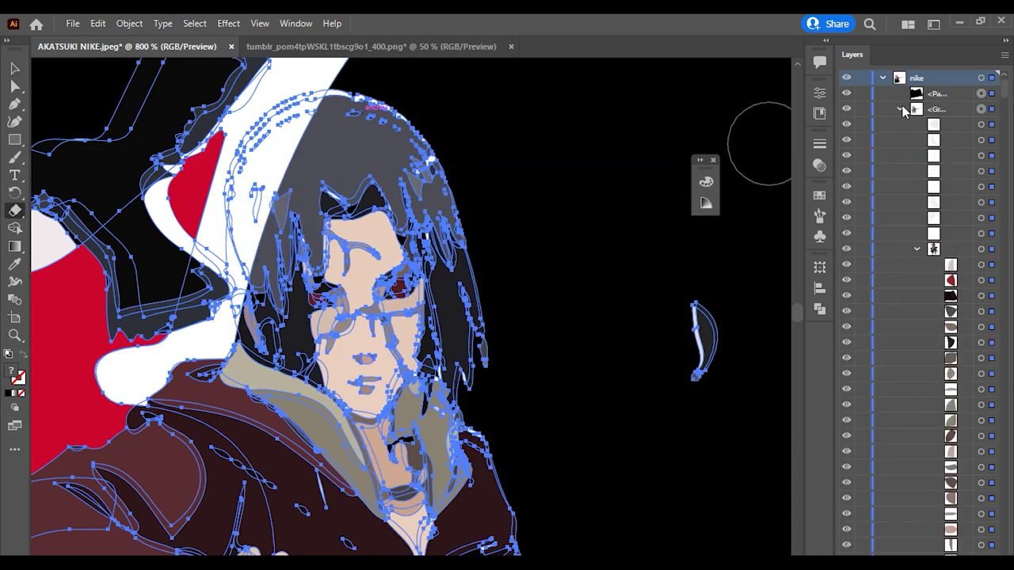
pyautogui.doubleClick(933, 265)
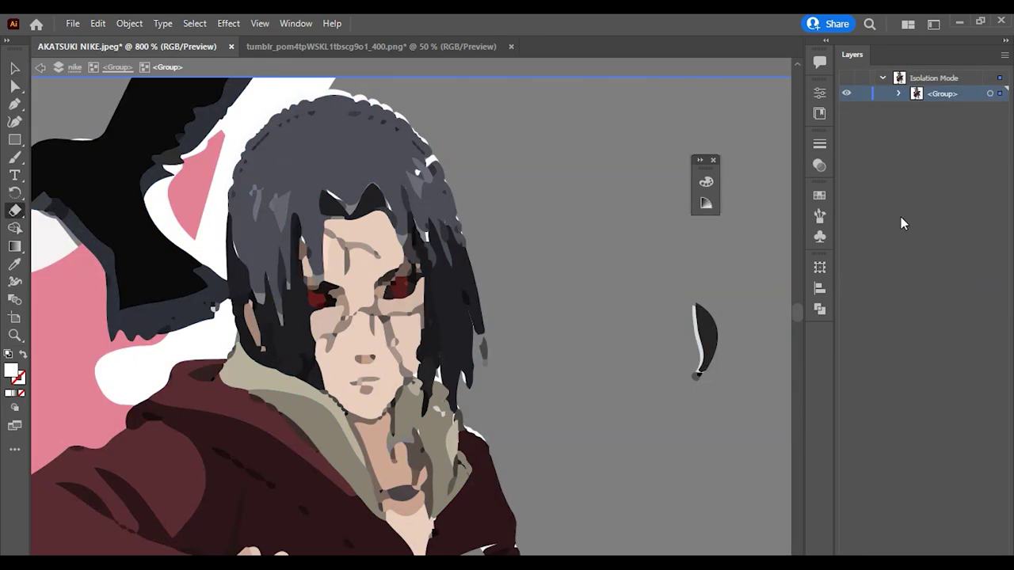
pyautogui.scroll(-4, 101, 146)
pyautogui.doubleClick(101, 147)
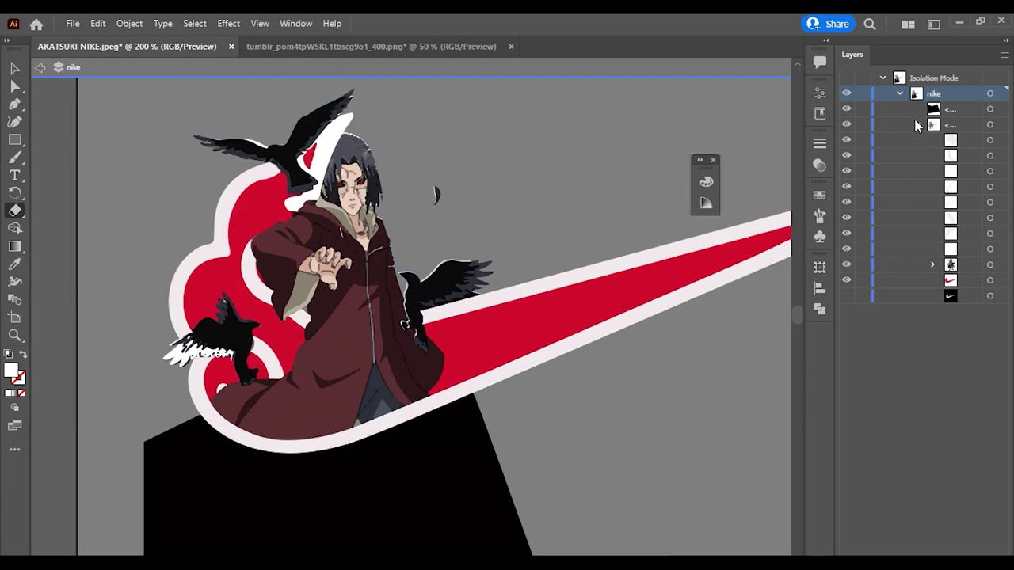
pyautogui.press('Escape')
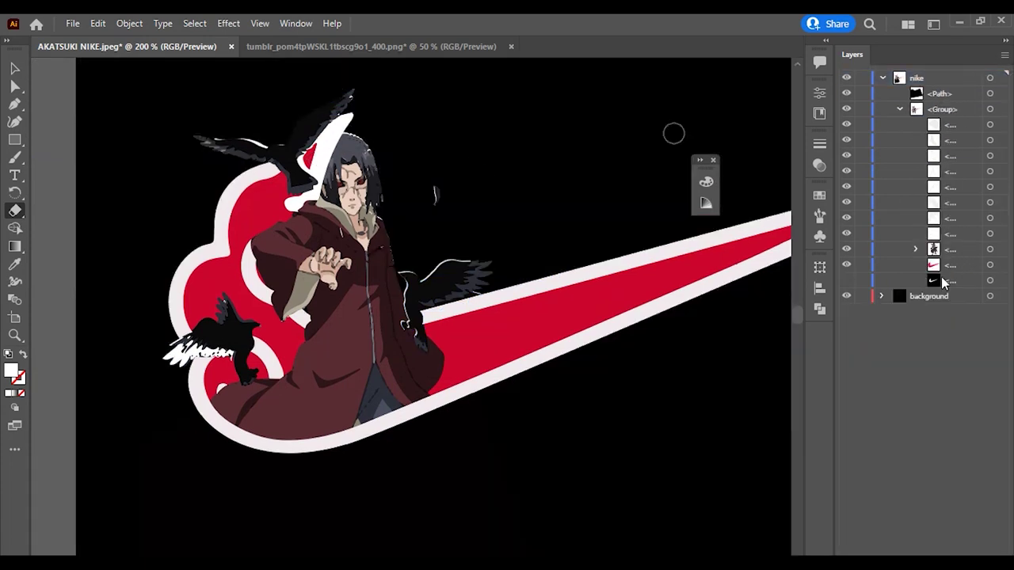
pyautogui.scroll(2, 673, 134)
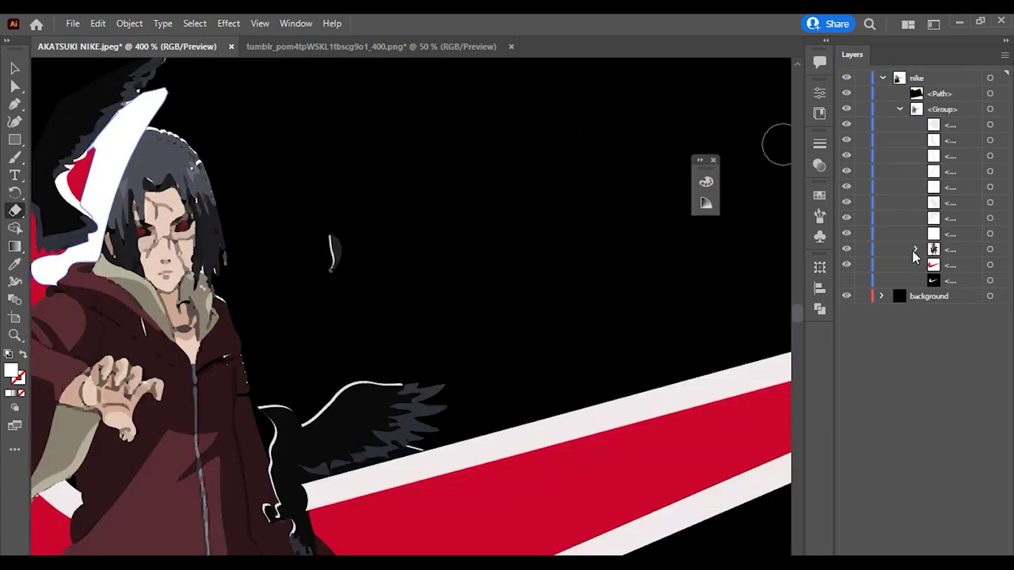
pyautogui.doubleClick(933, 266)
pyautogui.press('Return')
pyautogui.click(940, 109)
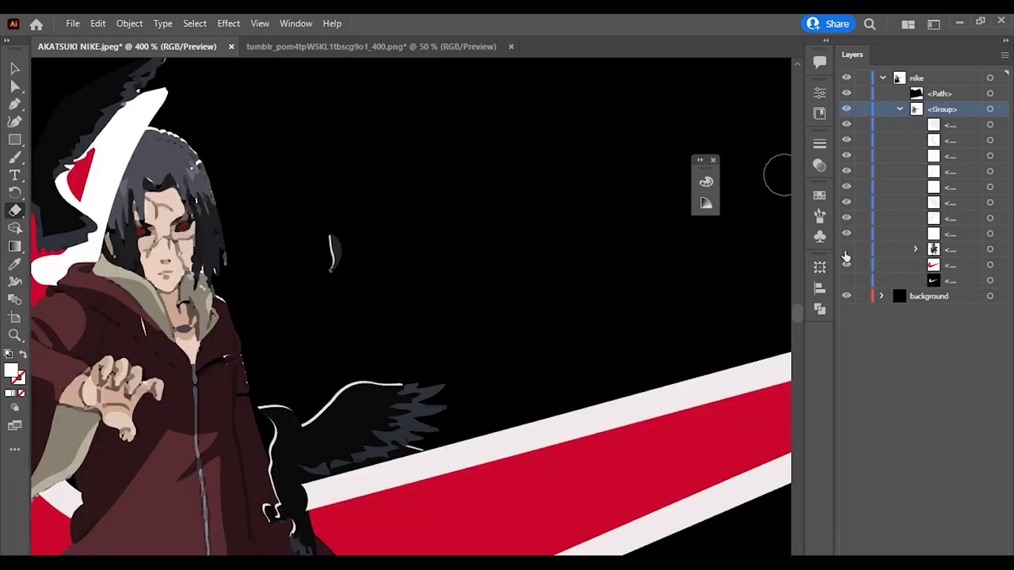
pyautogui.click(847, 252)
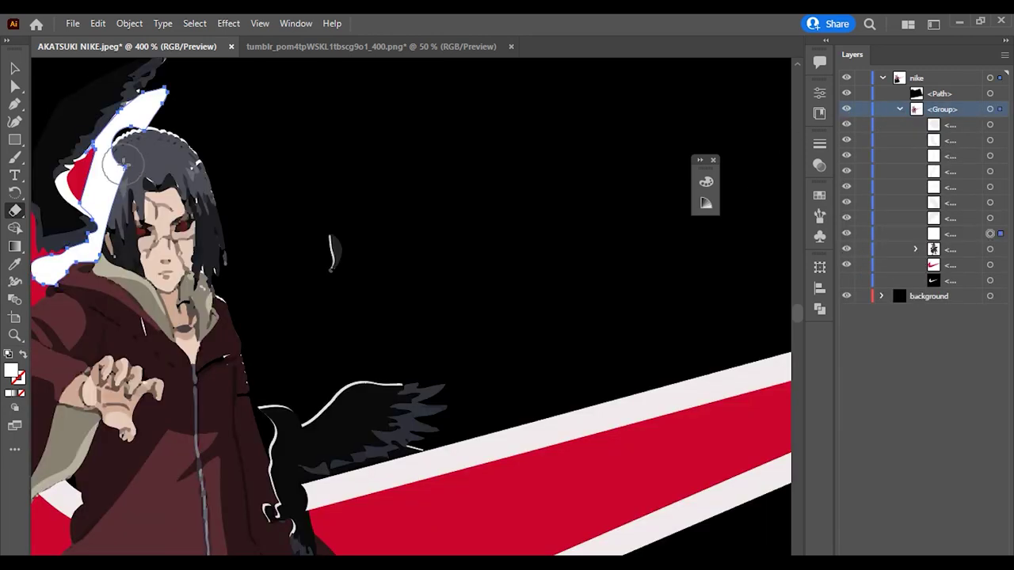
# Step: Pen-trace anchors along the white edge at the top of Itachi's hair, closing the path
pyautogui.scroll(6, 119, 154)
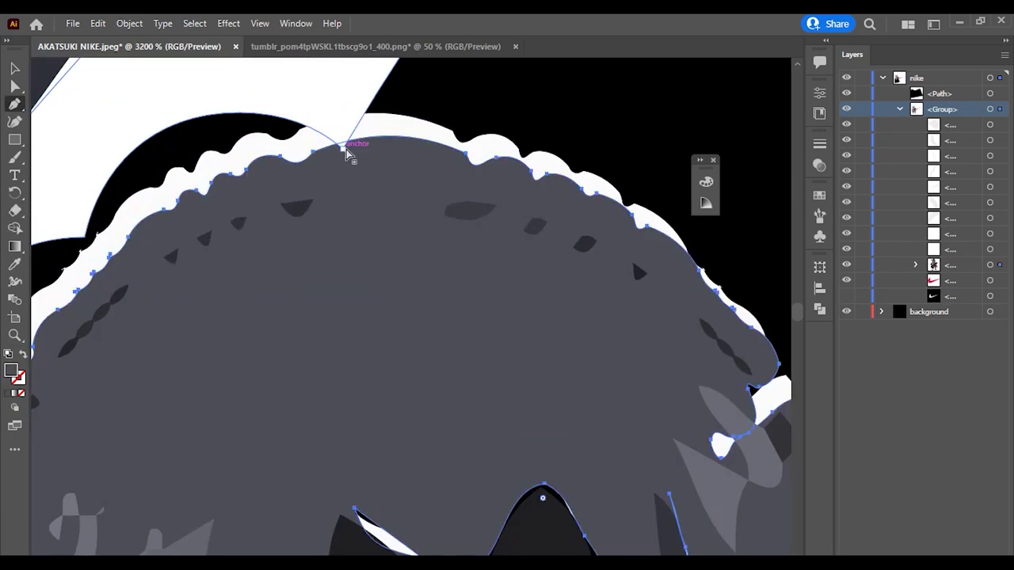
pyautogui.moveTo(349, 119)
pyautogui.mouseDown()
pyautogui.moveTo(194, 236)
pyautogui.moveTo(182, 271)
pyautogui.mouseUp()
pyautogui.scroll(-2, 232, 214)
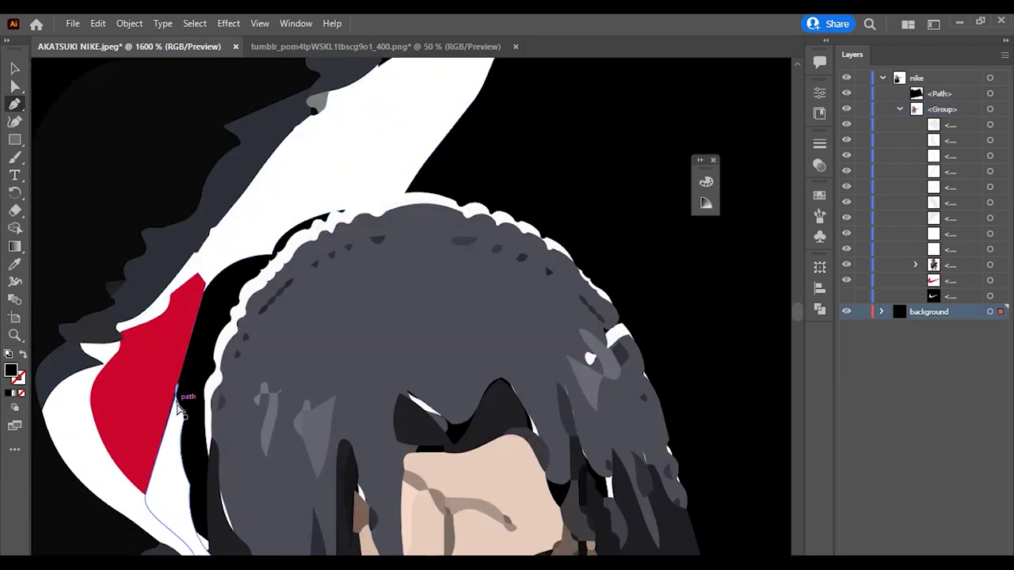
pyautogui.moveTo(204, 285); pyautogui.dragTo(210, 294)
pyautogui.moveTo(208, 412)
pyautogui.mouseDown()
pyautogui.moveTo(205, 434)
pyautogui.moveTo(215, 410)
pyautogui.mouseUp()
pyautogui.scroll(1, 225, 428)
pyautogui.click(225, 398)
pyautogui.scroll(2, 216, 410)
pyautogui.click(292, 240)
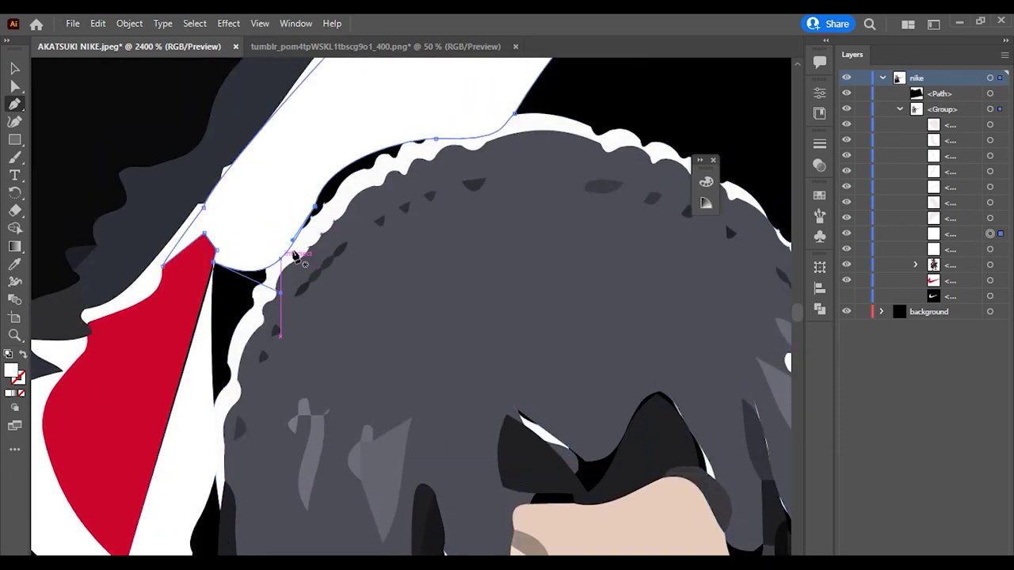
pyautogui.scroll(1, 292, 240)
pyautogui.click(315, 255)
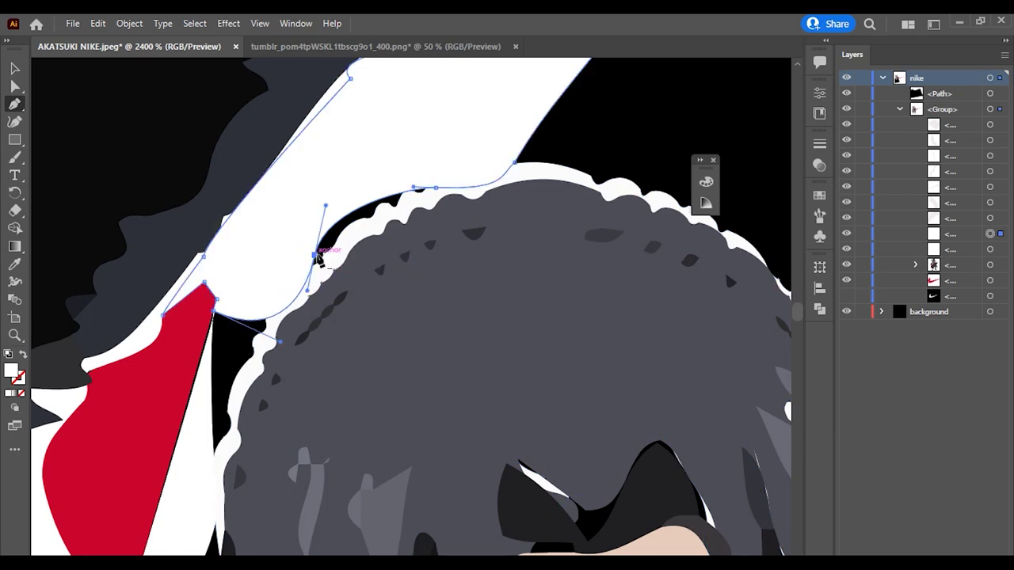
pyautogui.click(334, 217)
pyautogui.click(214, 351)
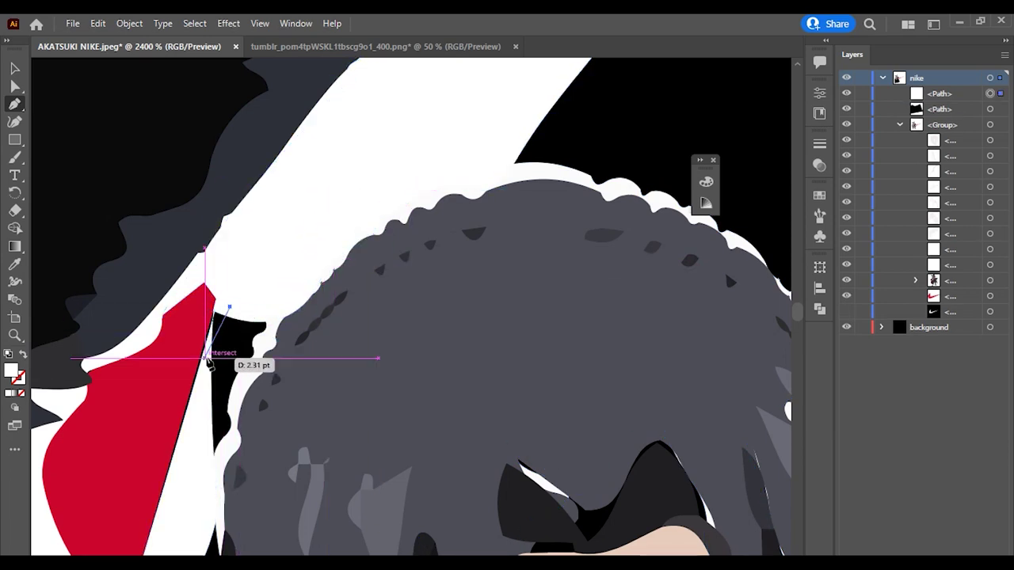
# Step: Continue the outline from the red cloud tip down the hair edge toward the shoulder
pyautogui.scroll(2, 215, 277)
pyautogui.scroll(-3, 201, 297)
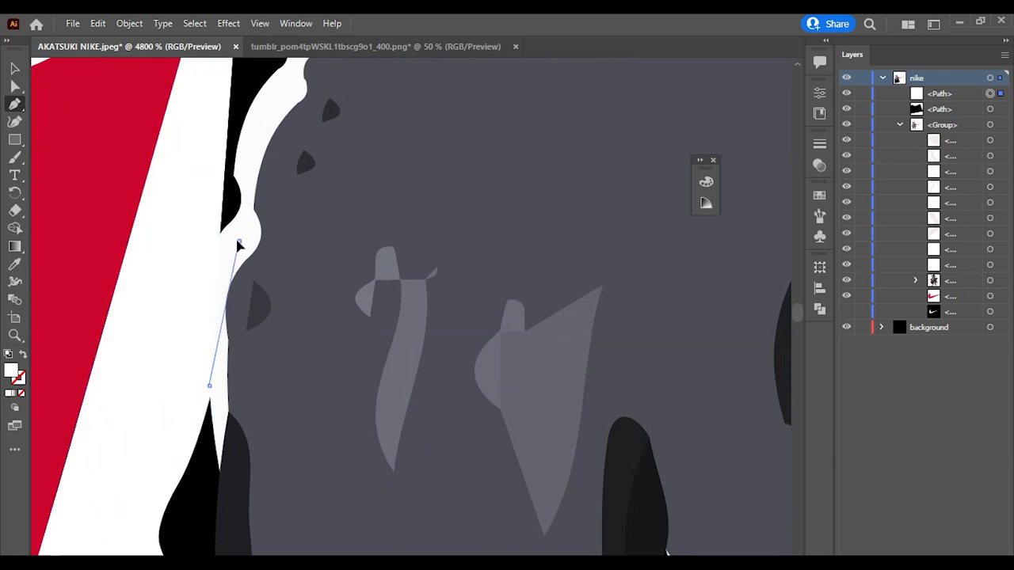
pyautogui.scroll(2, 221, 177)
pyautogui.click(212, 150)
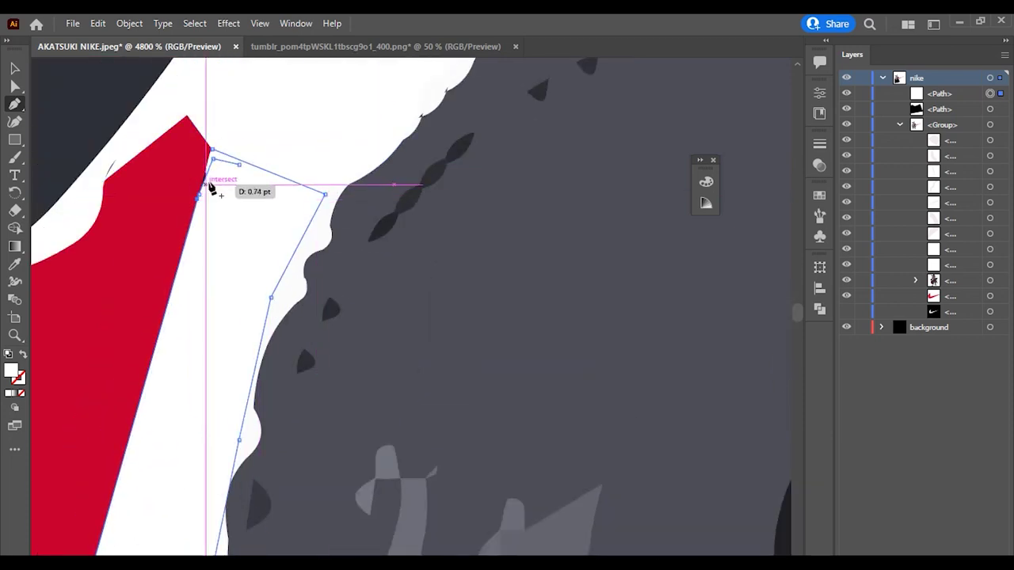
pyautogui.scroll(-1, 317, 277)
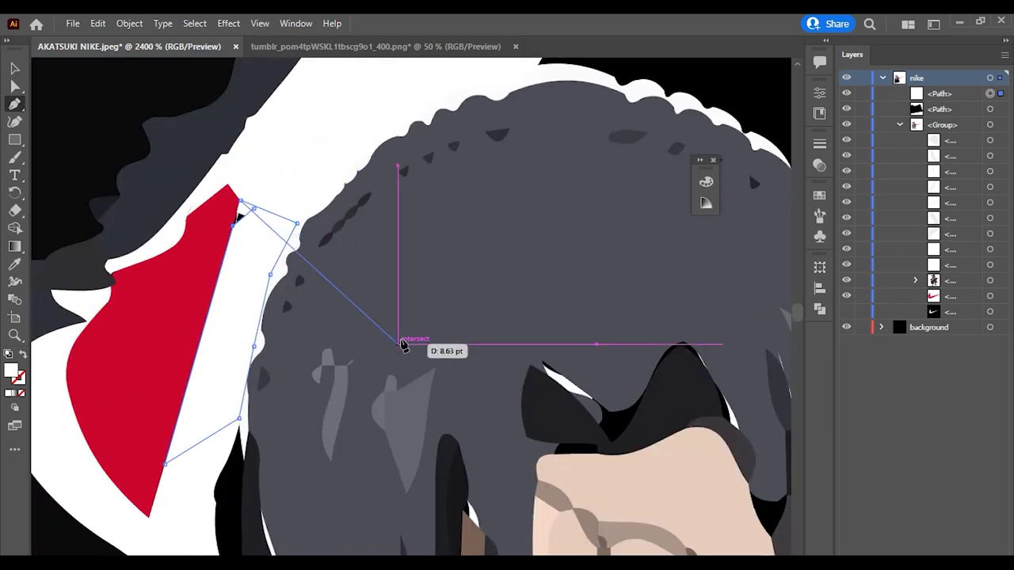
pyautogui.scroll(-1, 396, 340)
pyautogui.scroll(2, 242, 95)
pyautogui.scroll(-1, 319, 182)
pyautogui.scroll(-3, 319, 183)
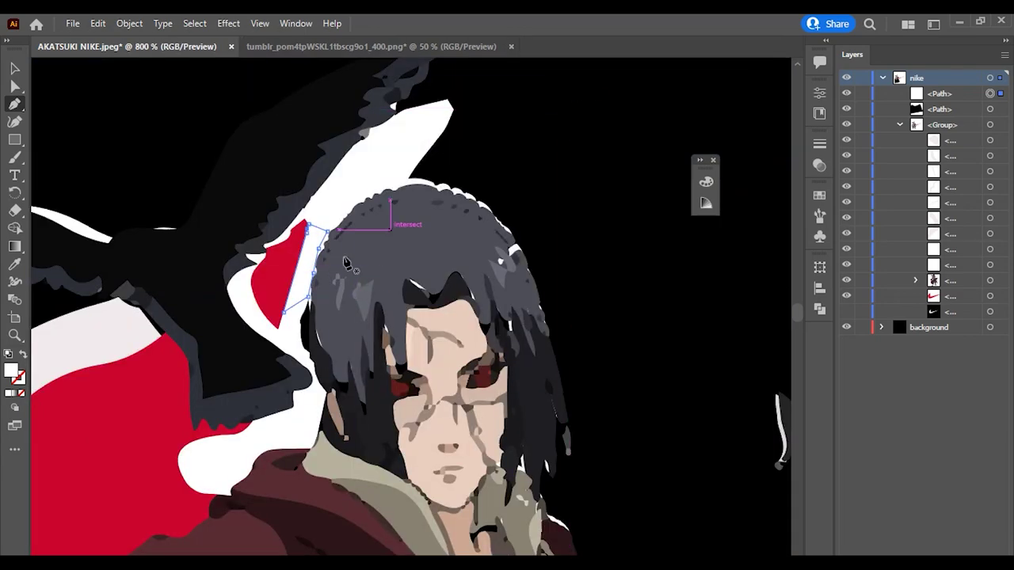
pyautogui.scroll(2, 356, 362)
pyautogui.scroll(2, 402, 286)
pyautogui.scroll(1, 378, 261)
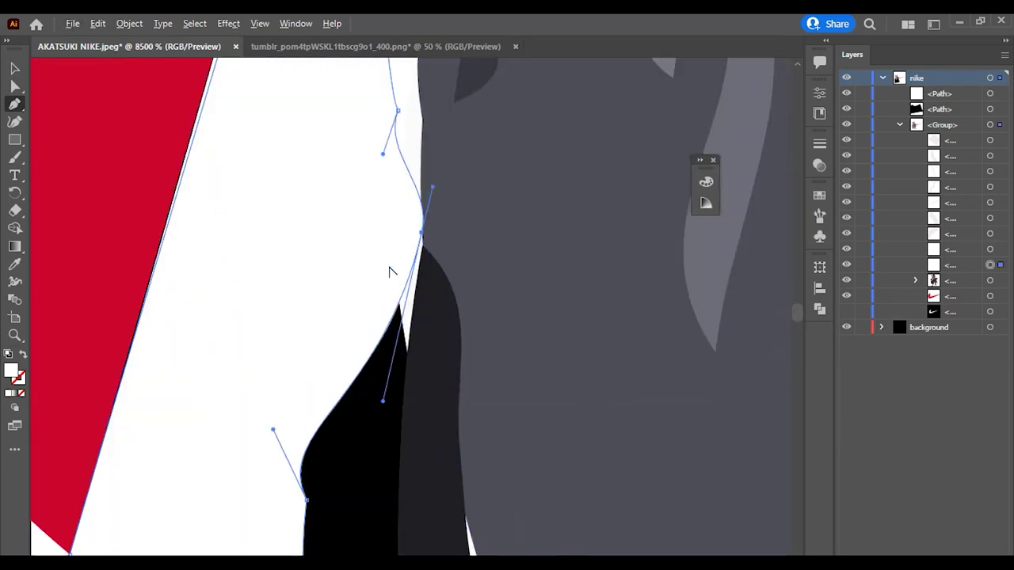
pyautogui.scroll(1, 310, 494)
pyautogui.click(320, 407)
pyautogui.scroll(-3, 323, 405)
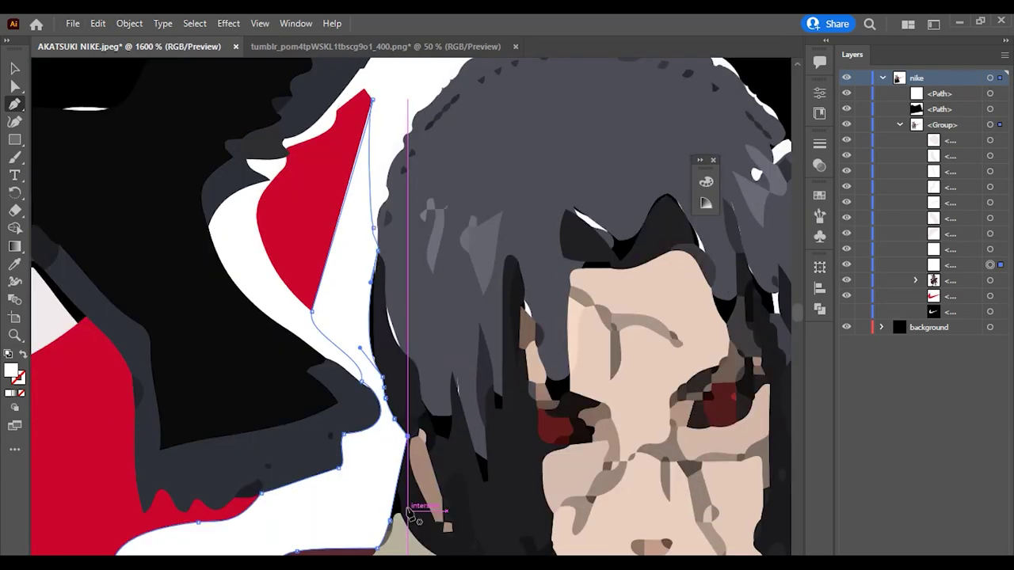
pyautogui.scroll(2, 386, 463)
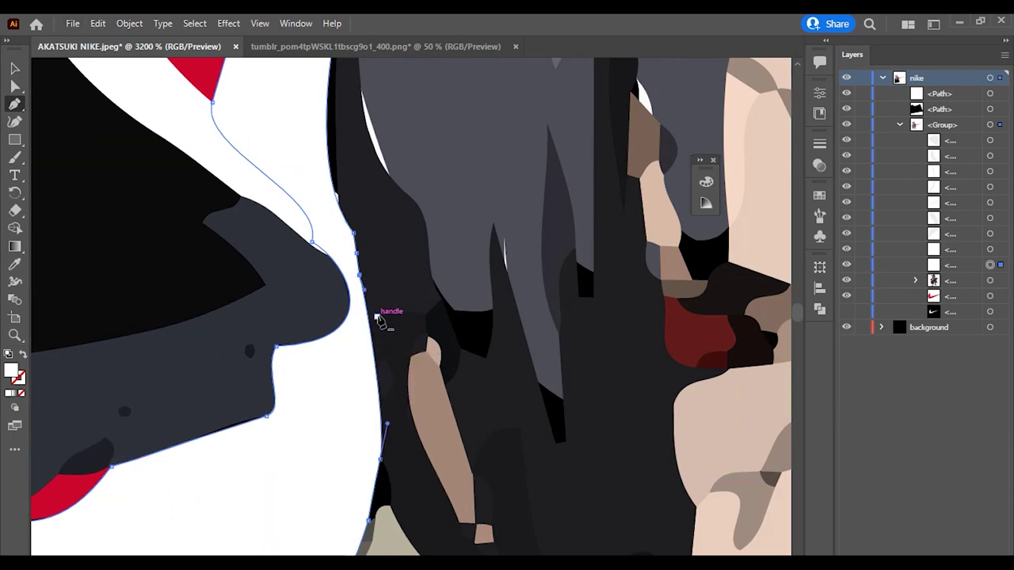
pyautogui.scroll(2, 363, 281)
pyautogui.scroll(-1, 332, 333)
pyautogui.scroll(3, 369, 389)
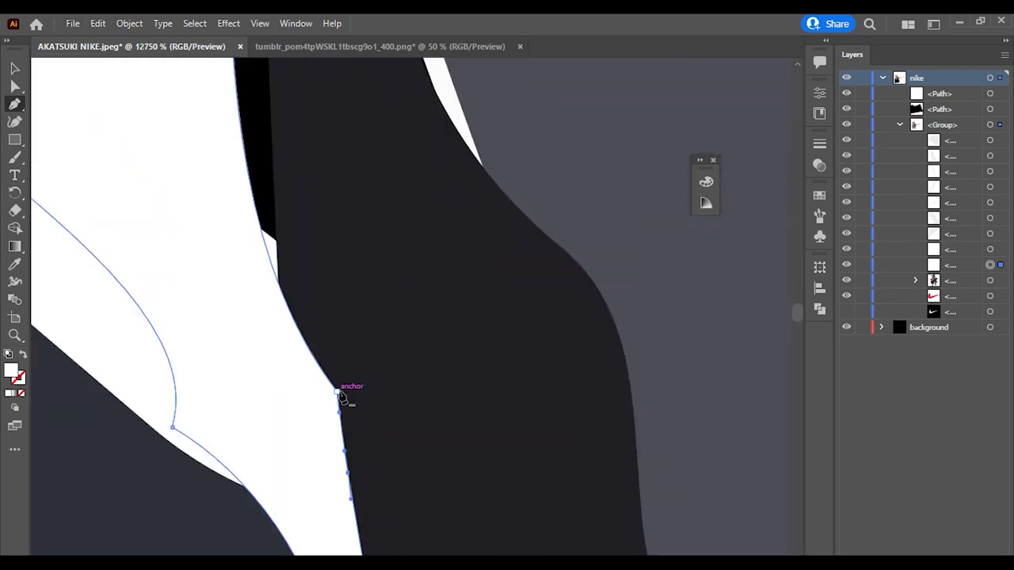
pyautogui.scroll(-3, 344, 396)
pyautogui.scroll(2, 362, 294)
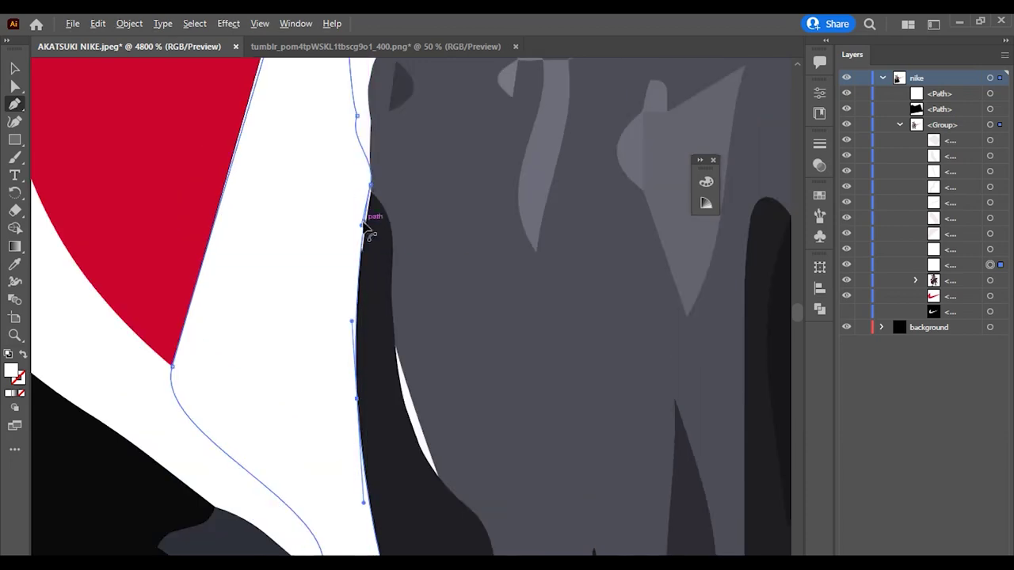
pyautogui.scroll(-3, 407, 351)
pyautogui.scroll(1, 325, 481)
pyautogui.scroll(-2, 487, 350)
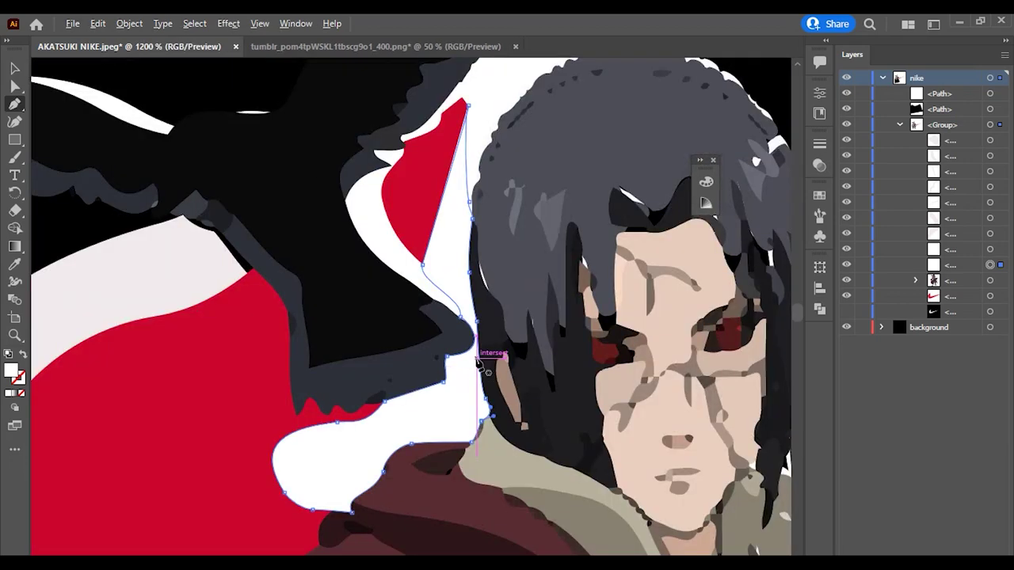
pyautogui.scroll(-2, 681, 476)
pyautogui.scroll(3, 660, 352)
pyautogui.scroll(1, 659, 352)
pyautogui.scroll(-1, 464, 396)
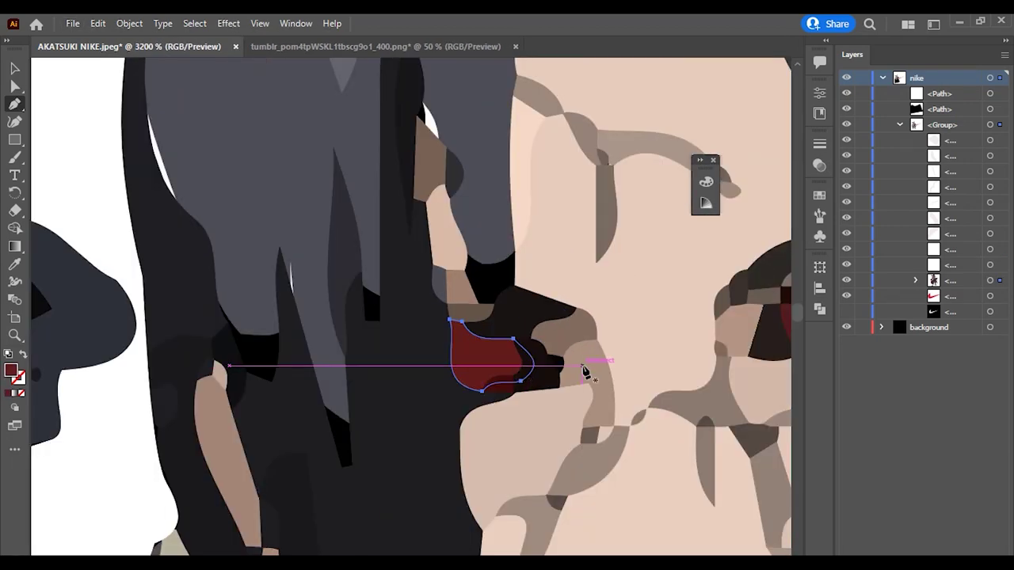
pyautogui.scroll(-1, 589, 362)
pyautogui.scroll(-3, 486, 475)
pyautogui.scroll(-3, 634, 444)
# Step: Trim Itachi's artwork with the black quadrilateral shape using Pathfinder Trim
pyautogui.scroll(-1, 642, 483)
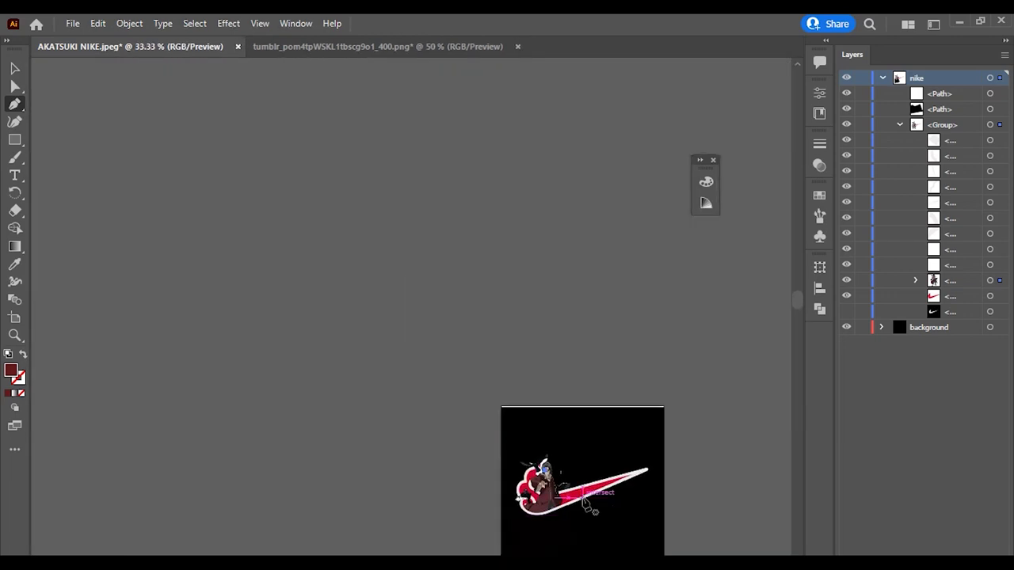
pyautogui.scroll(2, 571, 483)
pyautogui.hscroll(1, 570, 479)
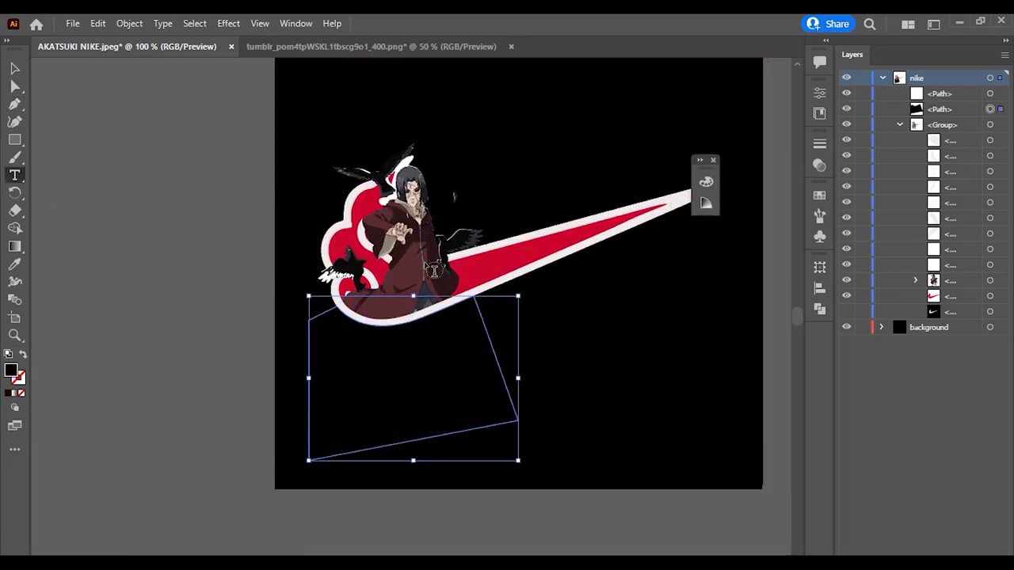
pyautogui.keyDown('shift'); pyautogui.click(990, 124); pyautogui.keyUp('shift')
pyautogui.click(820, 309)
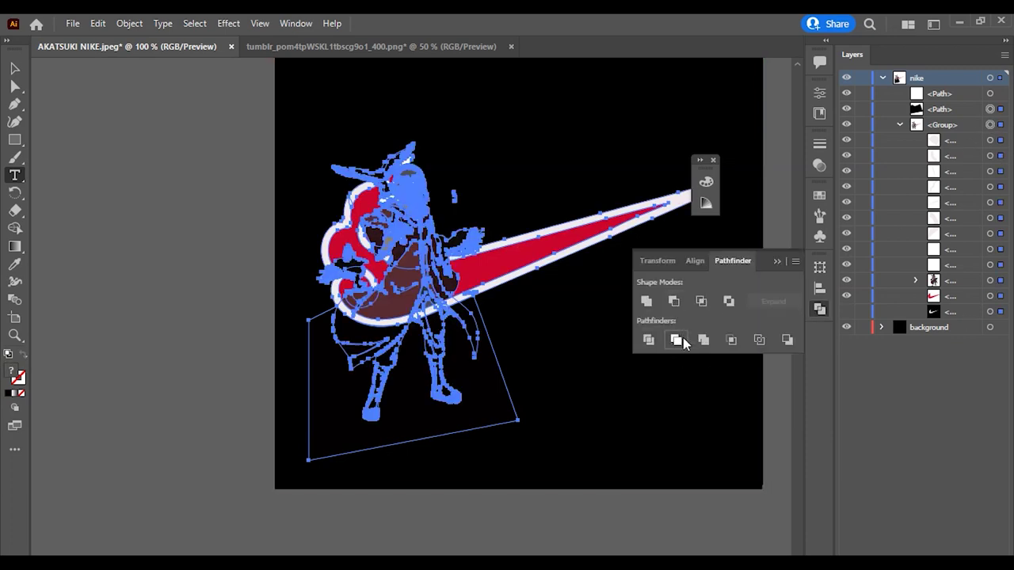
pyautogui.click(683, 338)
# Step: Isolate the trimmed group, delete the leftover black cutting shape, and exit isolation
pyautogui.press('v')
pyautogui.doubleClick(404, 407)
pyautogui.click(398, 405)
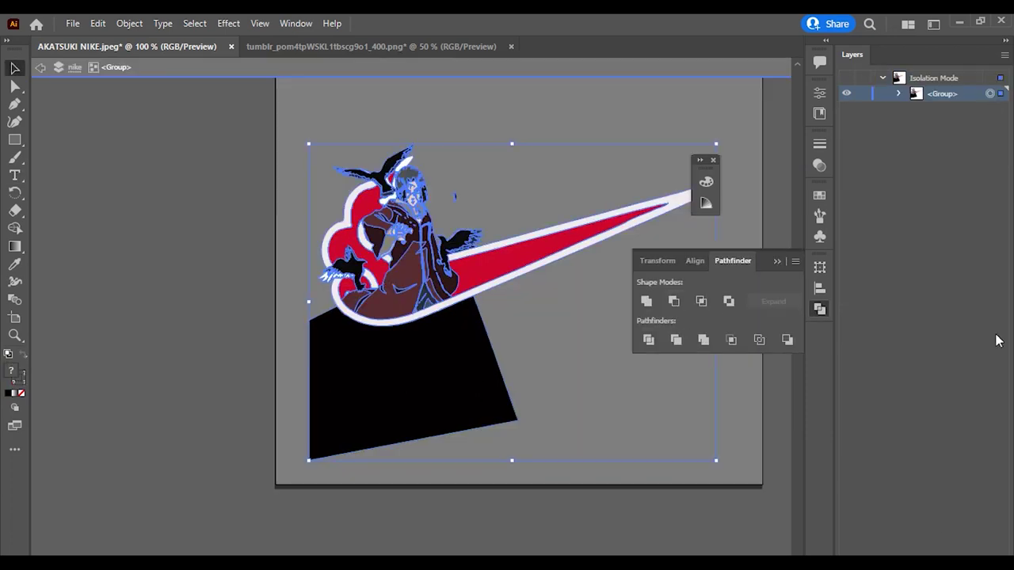
pyautogui.press('Delete')
pyautogui.hotkey('ctrl', 'z')
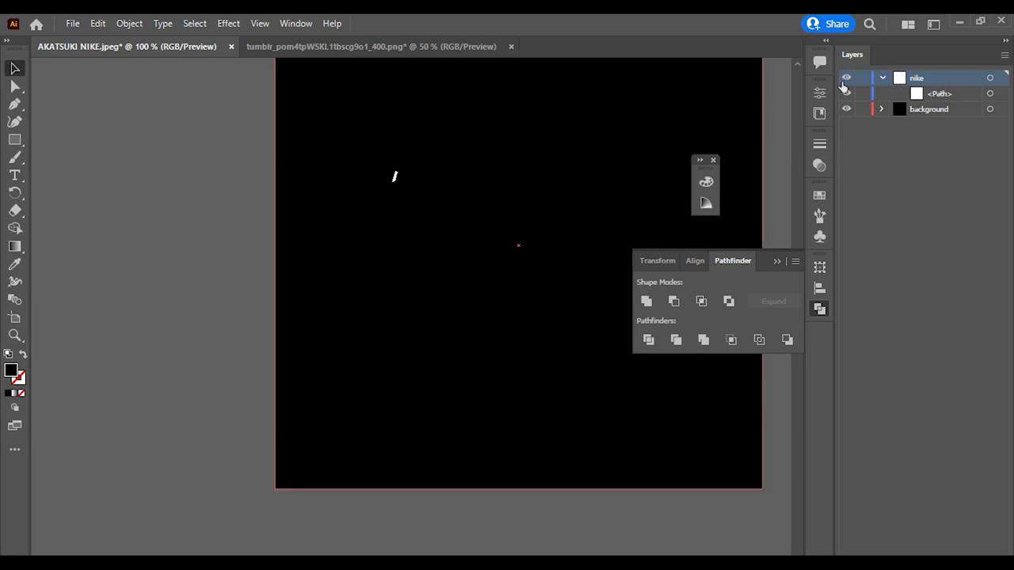
pyautogui.hotkey('ctrl', '-')
pyautogui.hotkey('ctrl', '+')
pyautogui.hotkey('ctrl', '+')
pyautogui.click(531, 317)
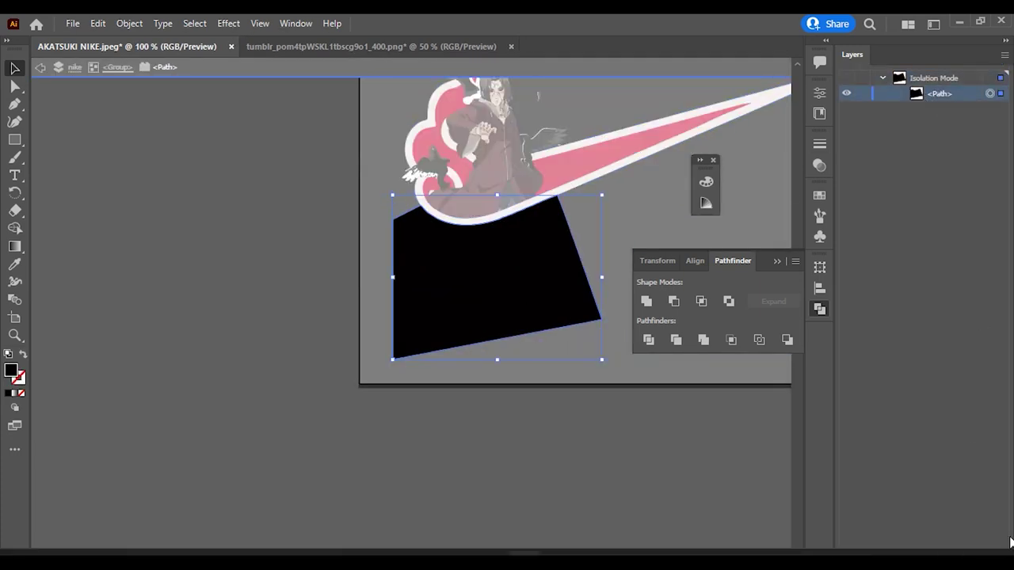
pyautogui.press('Delete')
pyautogui.press('Escape')
pyautogui.hotkey('ctrl', '-')
pyautogui.hotkey('ctrl', '+')
pyautogui.hotkey('ctrl', '+')
pyautogui.hotkey('ctrl', '+')
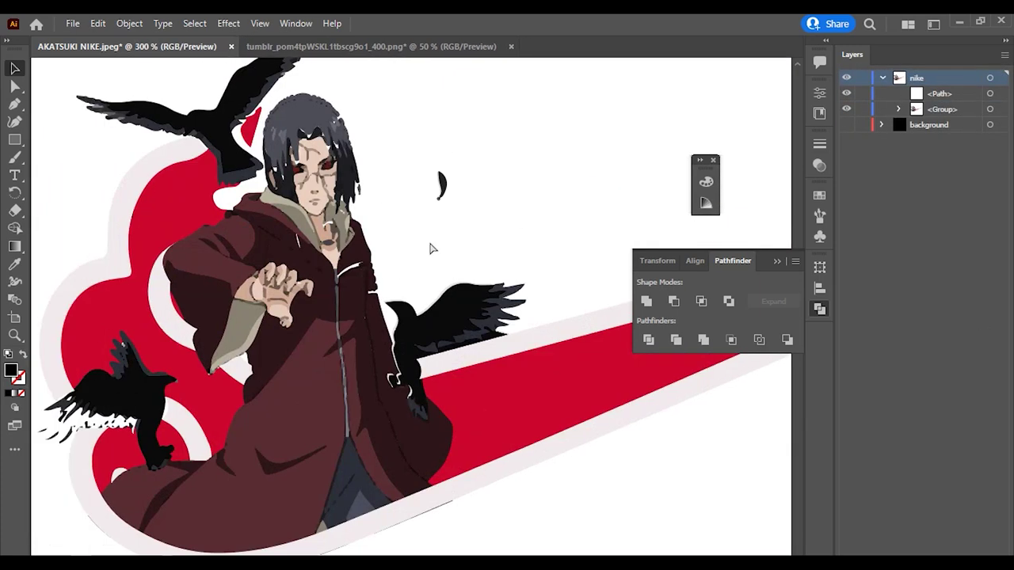
pyautogui.hotkey('ctrl', '-')
pyautogui.hotkey('ctrl', '-')
pyautogui.hotkey('ctrl', '-')
pyautogui.press('t')
pyautogui.scroll(-2, 205, 498)
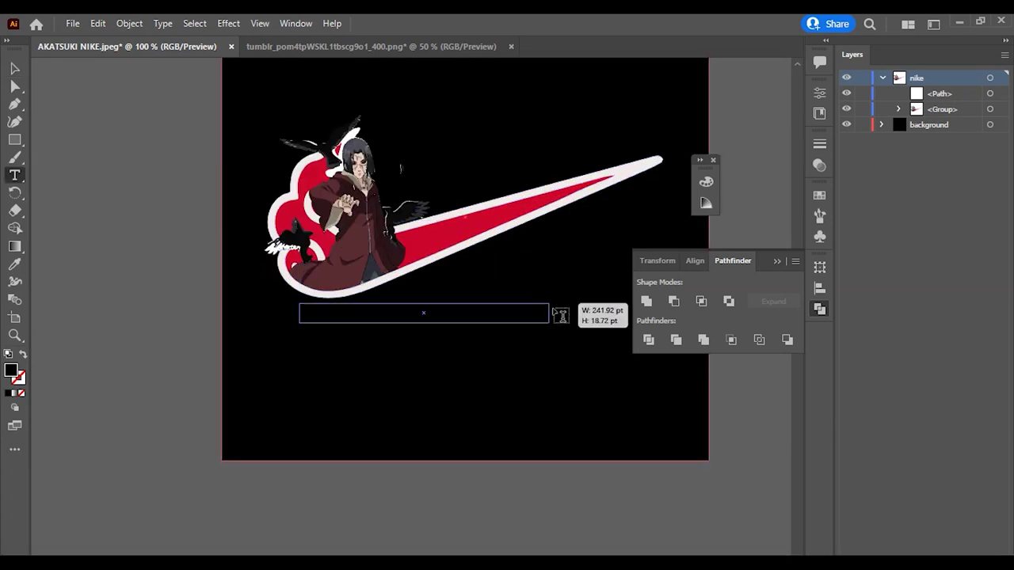
# Step: Draw a text frame below the swoosh, type 'UTSU', and try fill colours ffffff and 6b4350
pyautogui.moveTo(550, 306); pyautogui.dragTo(653, 409)
pyautogui.write('UTSU')
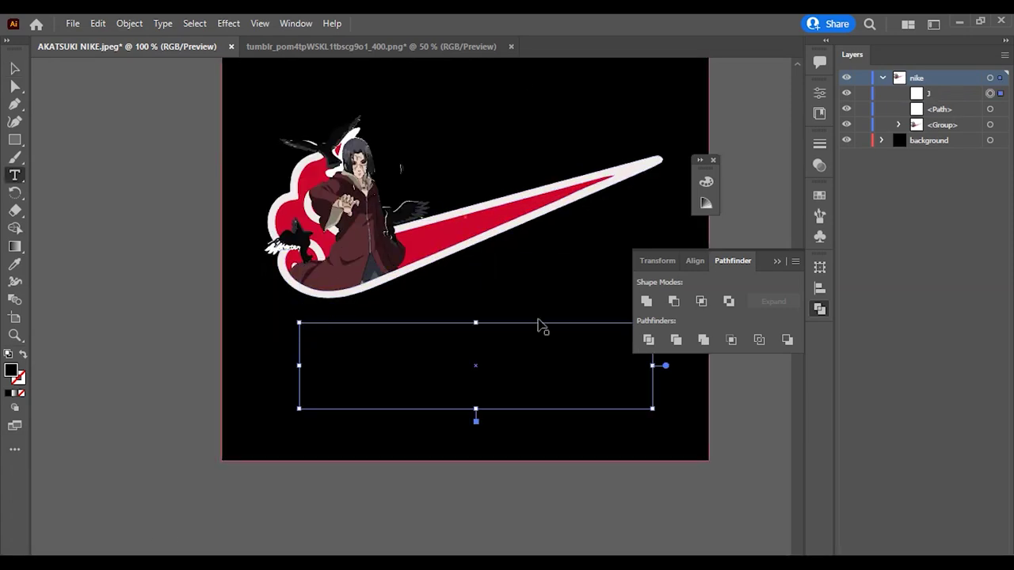
pyautogui.doubleClick(11, 370)
pyautogui.write('ffffff')
pyautogui.click(663, 212)
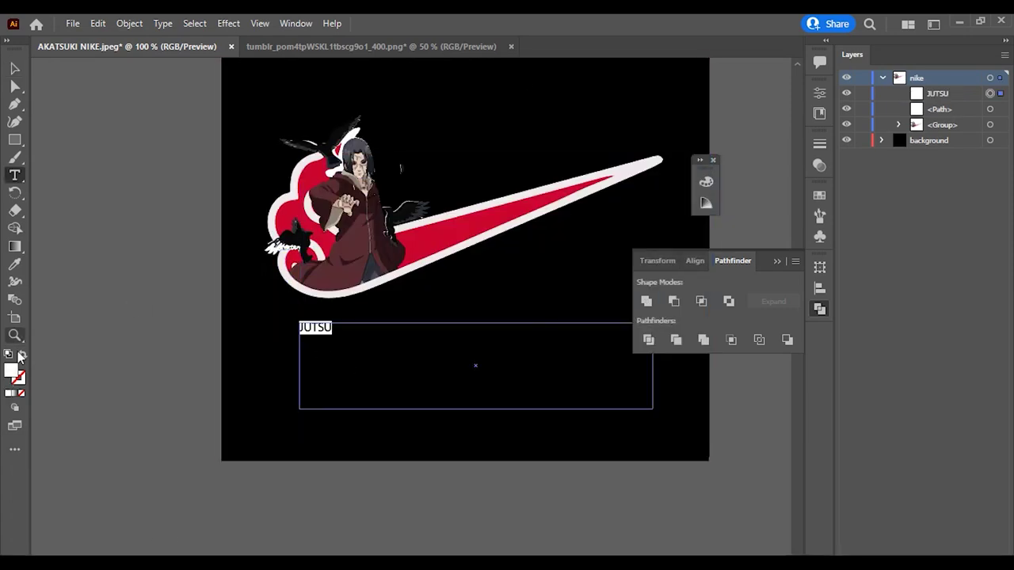
pyautogui.doubleClick(11, 371)
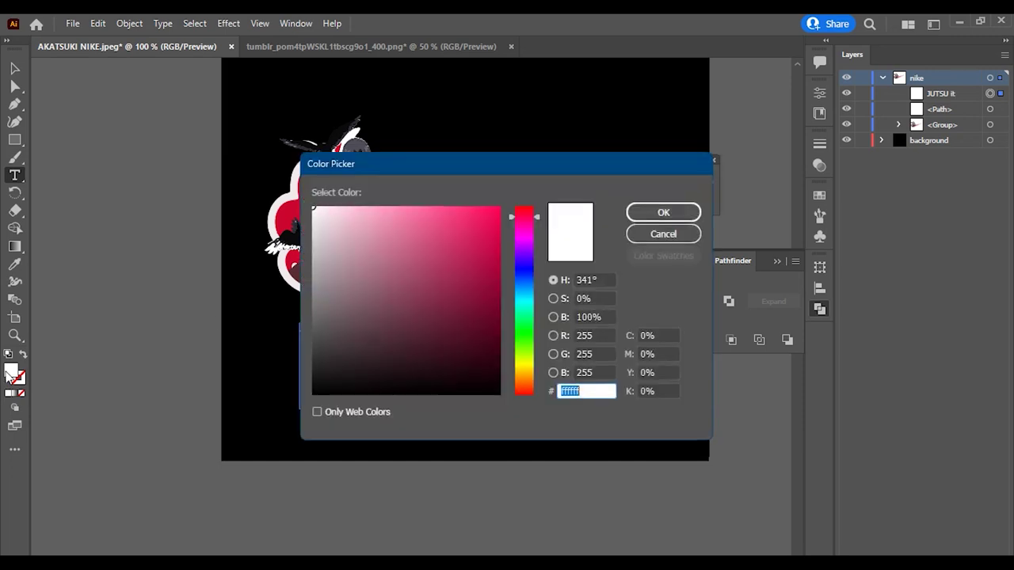
pyautogui.write('6b4350')
pyautogui.press('Return')
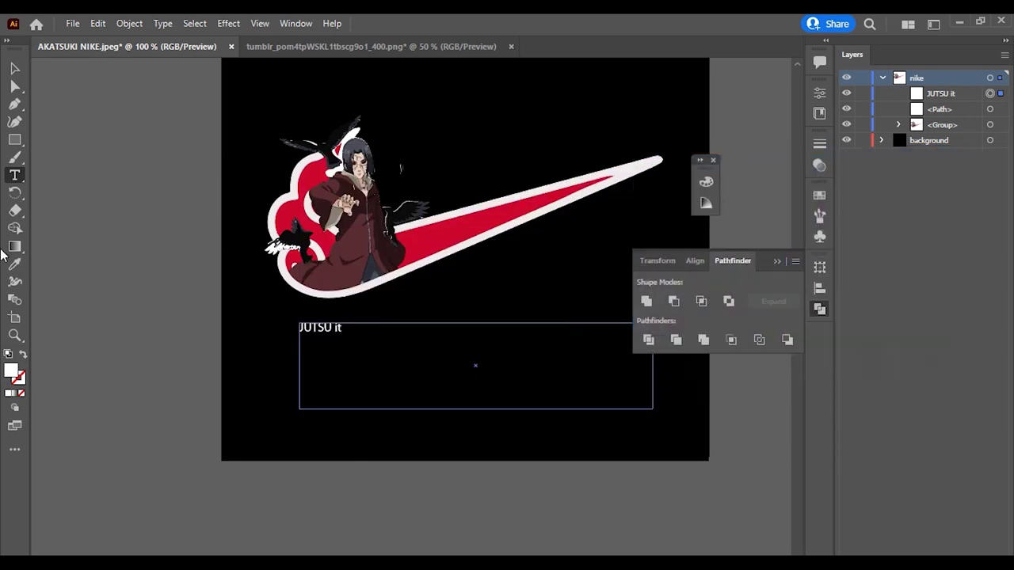
# Step: Fill the 'JUTSU it' text with the swoosh's red and give it a 1 pt white outline
pyautogui.press('i')
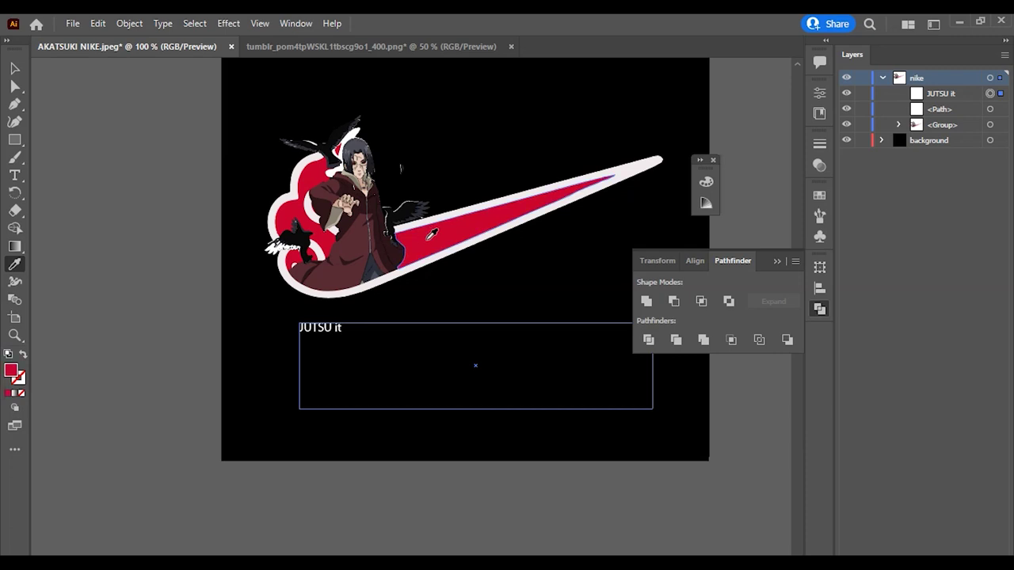
pyautogui.click(820, 93)
pyautogui.click(632, 250)
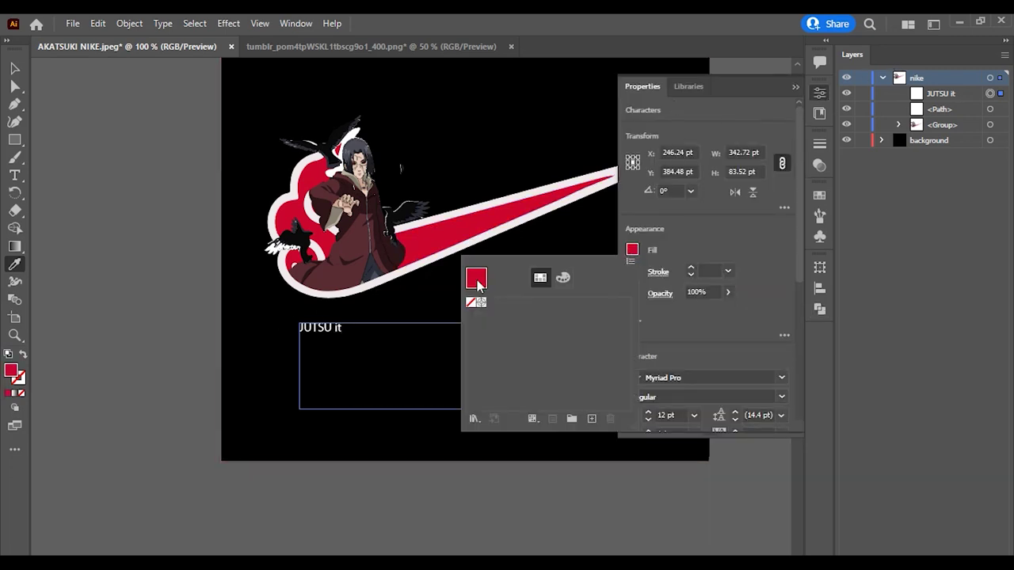
pyautogui.click(989, 94)
pyautogui.click(632, 249)
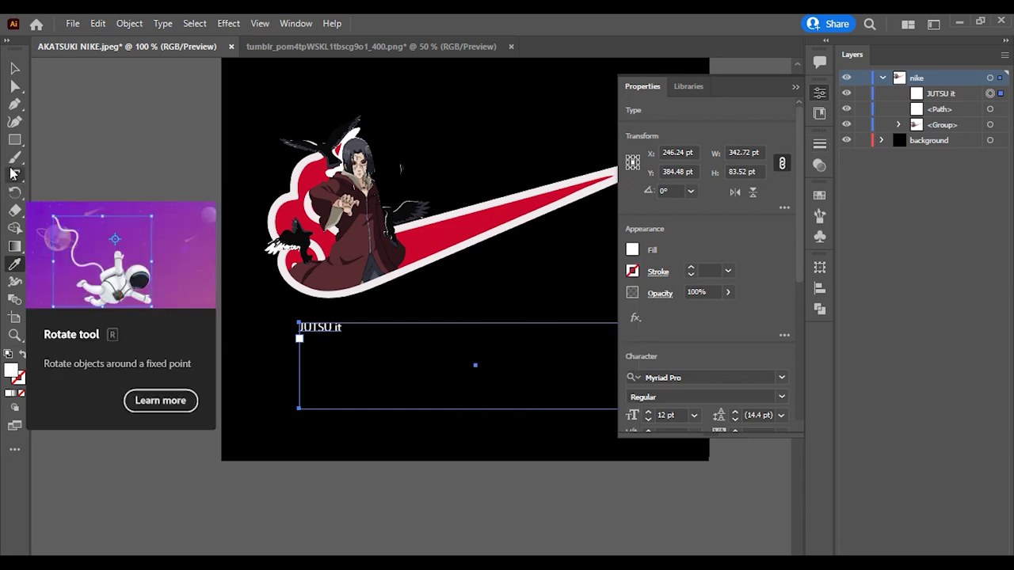
pyautogui.click(475, 207)
pyautogui.click(632, 271)
pyautogui.click(690, 269)
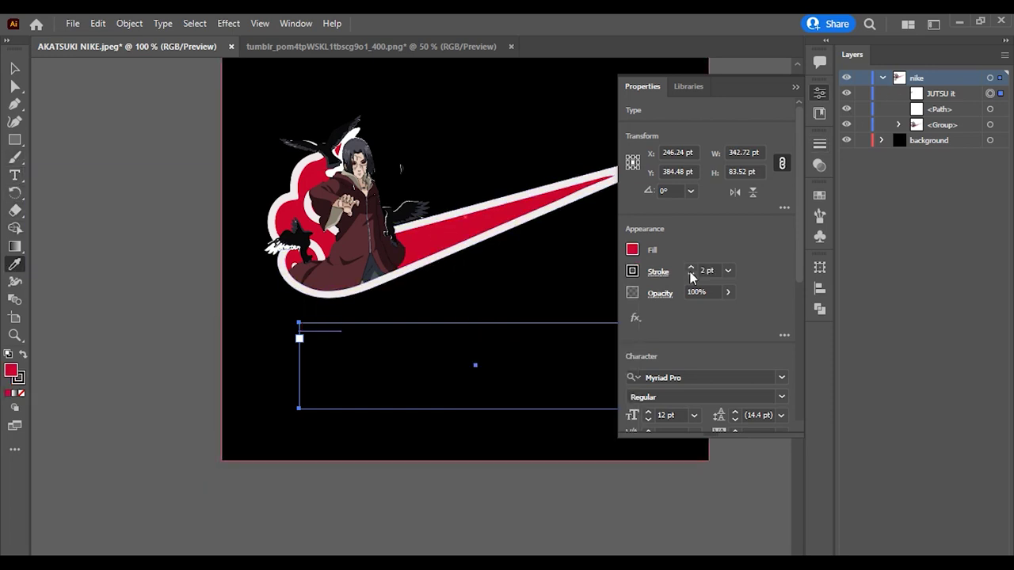
pyautogui.click(634, 272)
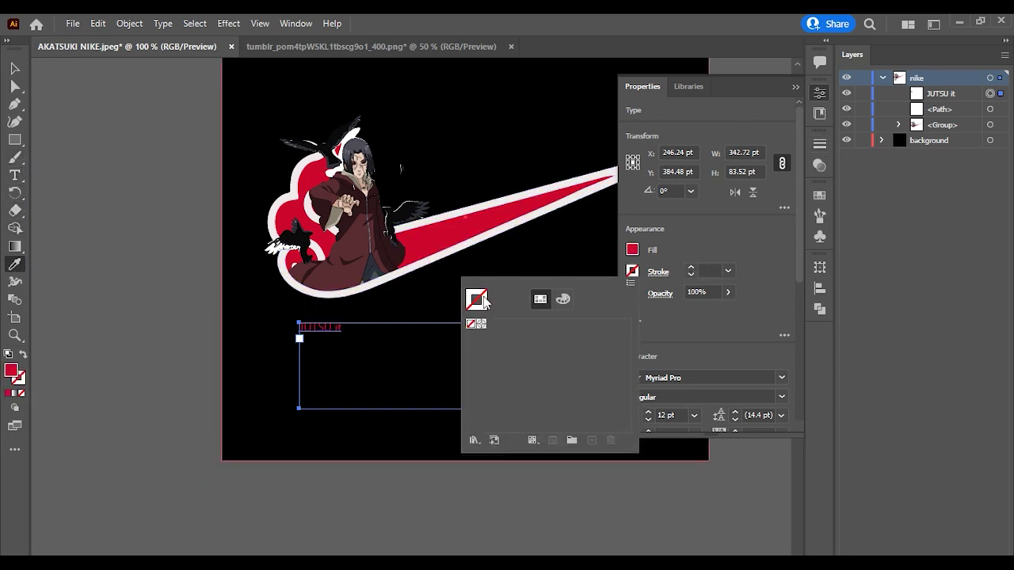
pyautogui.click(563, 299)
pyautogui.click(554, 415)
pyautogui.click(691, 274)
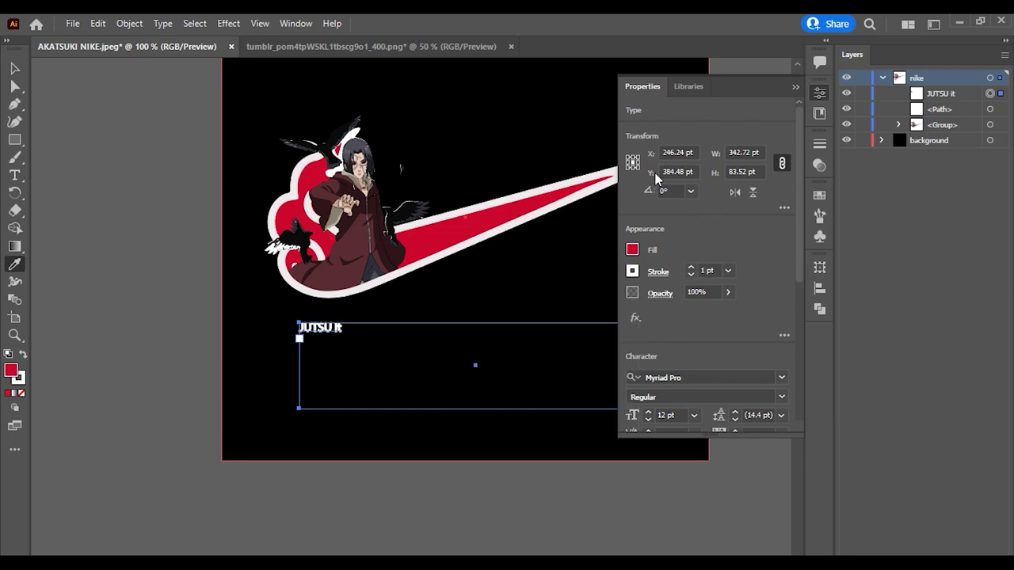
pyautogui.click(793, 85)
# Step: Shrink the text frame to fit and resample the swoosh red onto the text
pyautogui.moveTo(652, 394)
pyautogui.mouseDown()
pyautogui.moveTo(356, 346)
pyautogui.moveTo(357, 337)
pyautogui.mouseUp()
pyautogui.press('v')
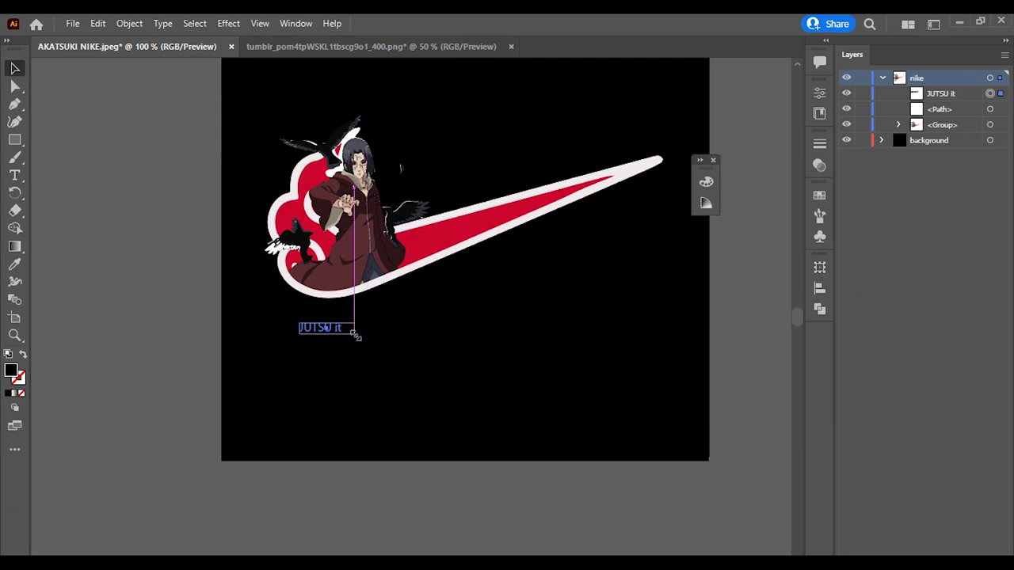
pyautogui.click(819, 93)
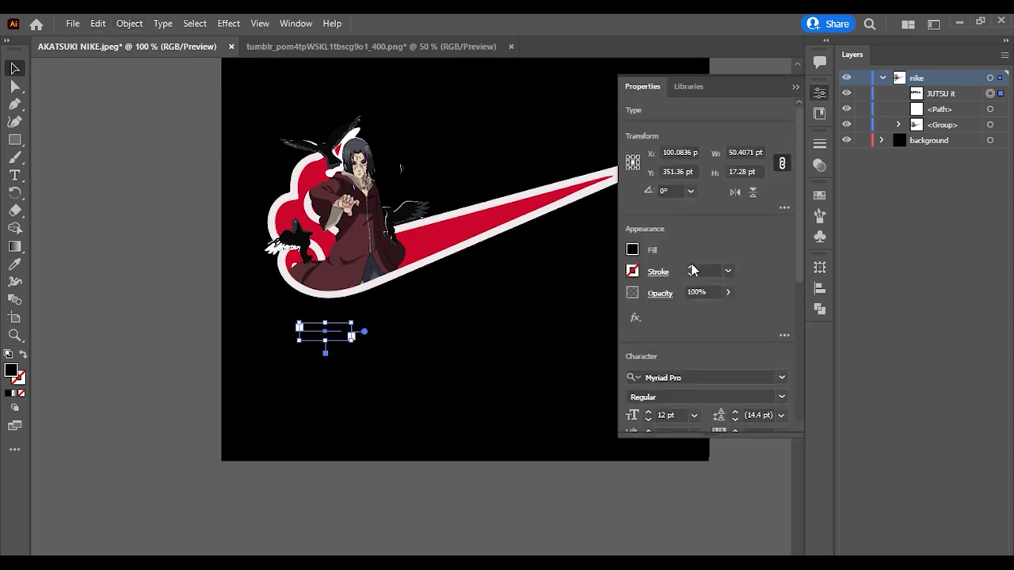
pyautogui.click(944, 92)
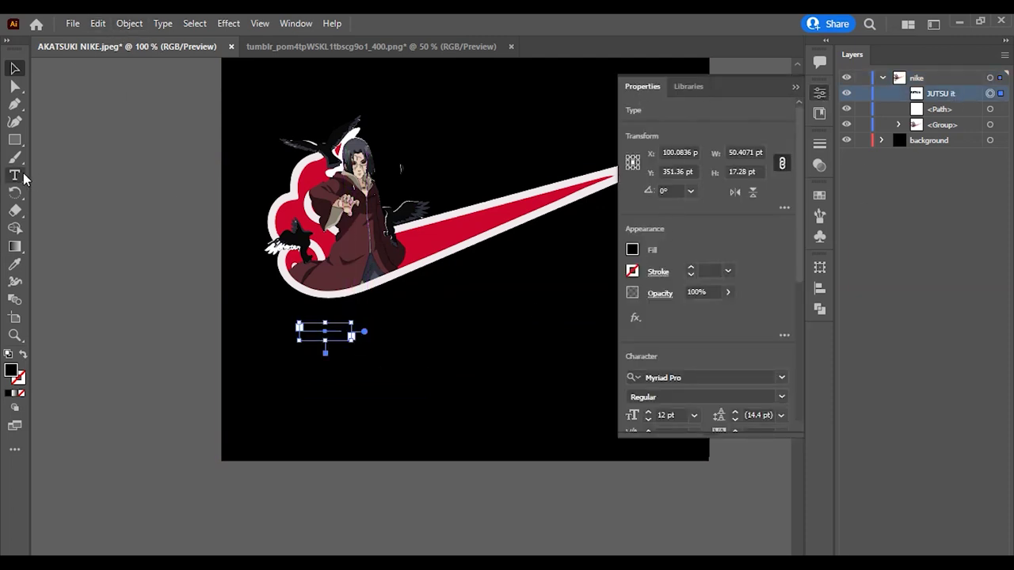
pyautogui.click(633, 251)
pyautogui.click(14, 267)
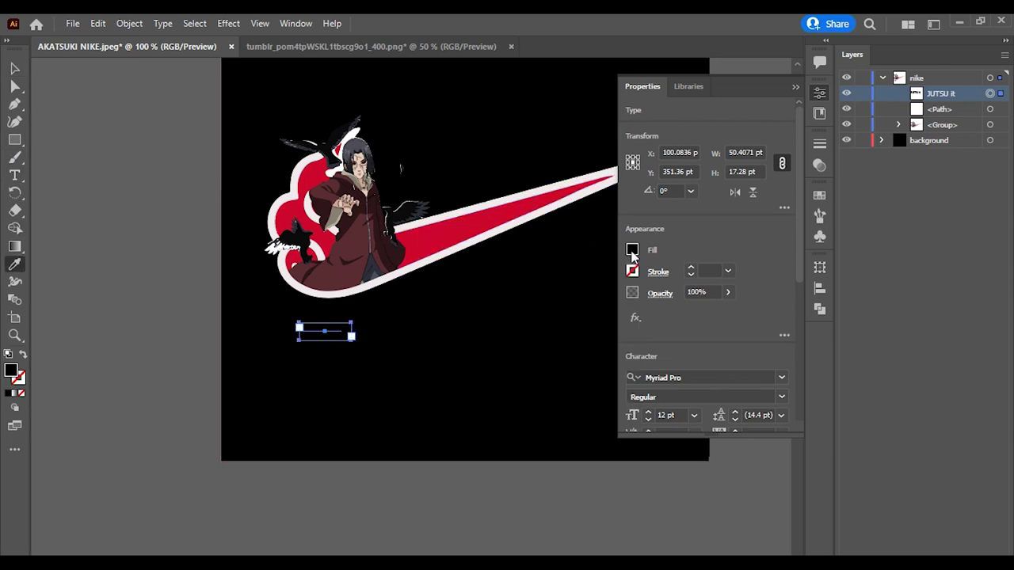
pyautogui.click(501, 204)
# Step: Widen the 'JUTSU it' text frame beneath the swoosh
pyautogui.scroll(1, 270, 491)
pyautogui.moveTo(390, 264); pyautogui.dragTo(390, 272)
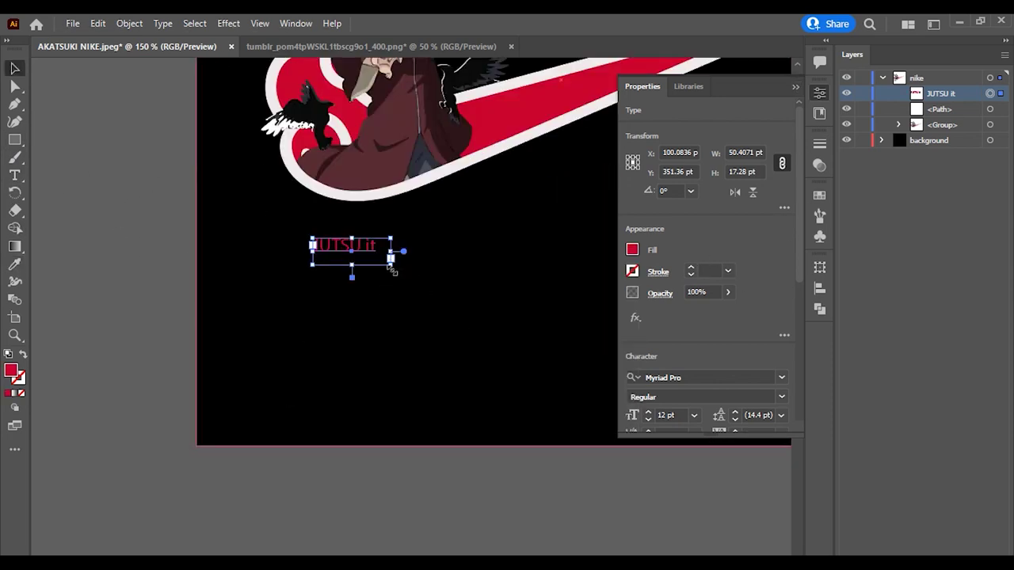
pyautogui.scroll(-3, 673, 237)
pyautogui.scroll(12, 654, 220)
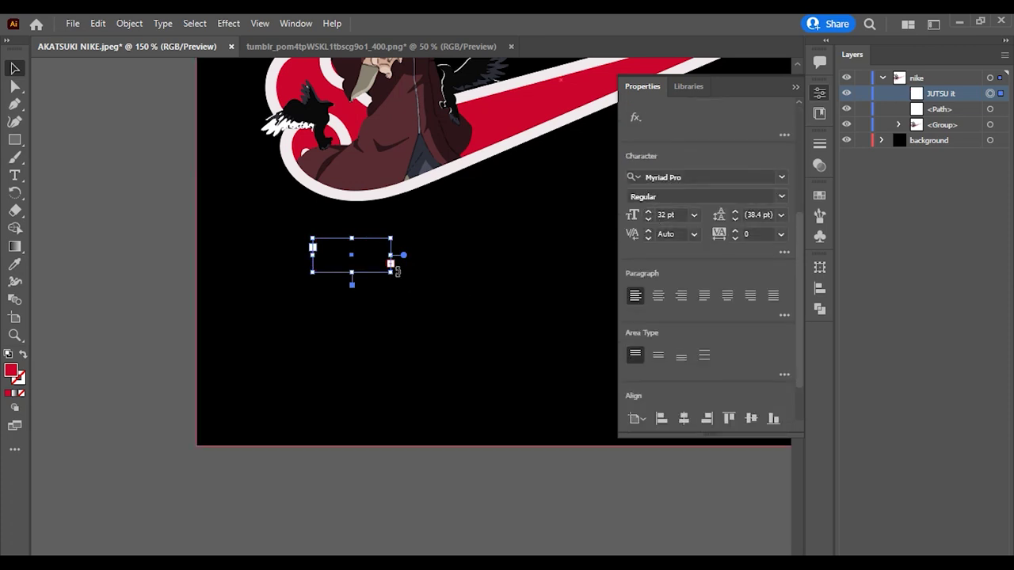
pyautogui.scroll(-2, 396, 262)
pyautogui.moveTo(396, 272); pyautogui.dragTo(564, 305)
pyautogui.write('40')
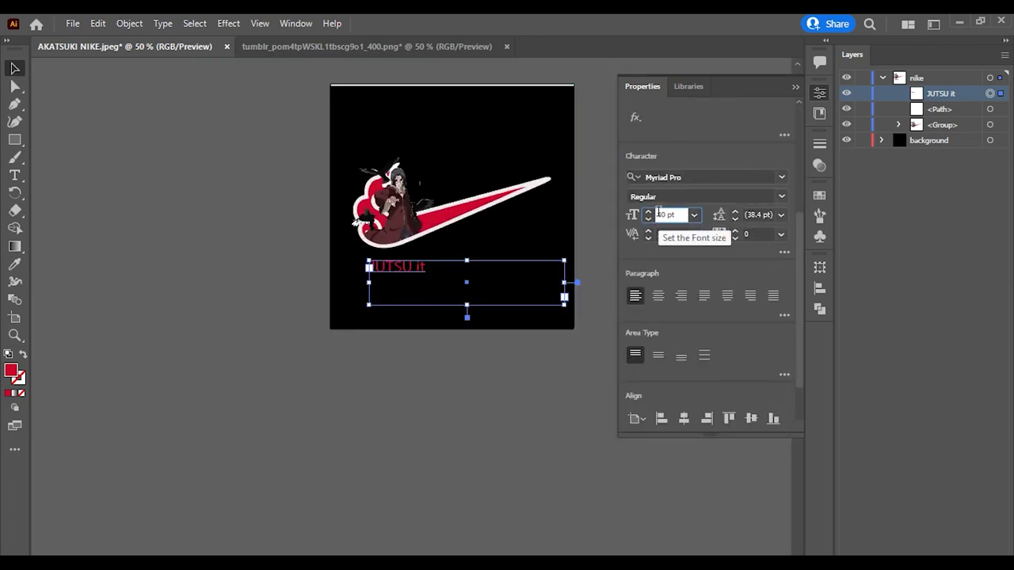
# Step: Set the text to 80 pt and give the words 'JUTSU' and 'it' white outlines
pyautogui.press('Return')
pyautogui.hotkey('ctrl', '=')
pyautogui.doubleClick(466, 279)
pyautogui.moveTo(465, 278); pyautogui.dragTo(316, 279)
pyautogui.click(13, 373)
pyautogui.click(542, 277)
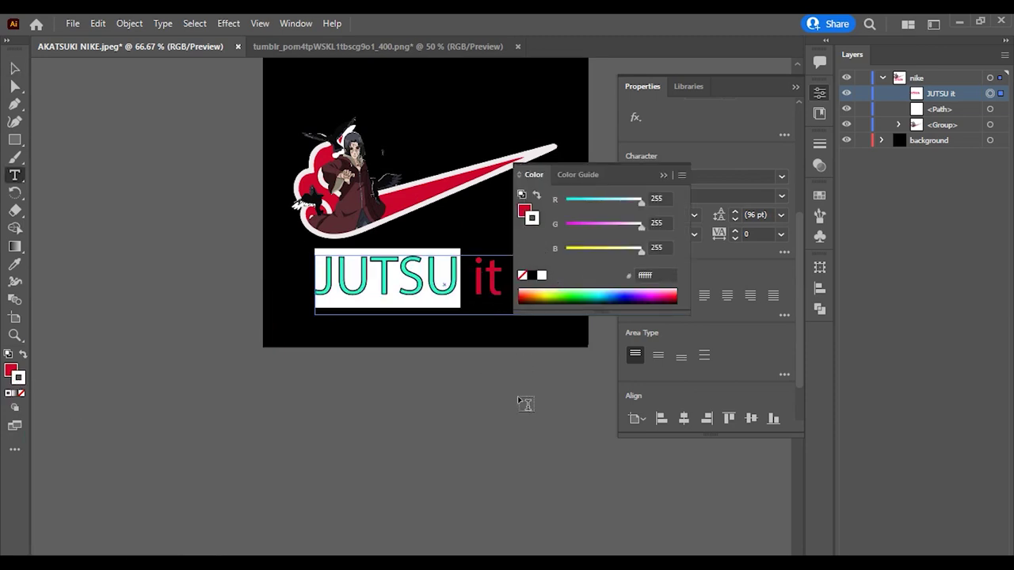
pyautogui.doubleClick(488, 279)
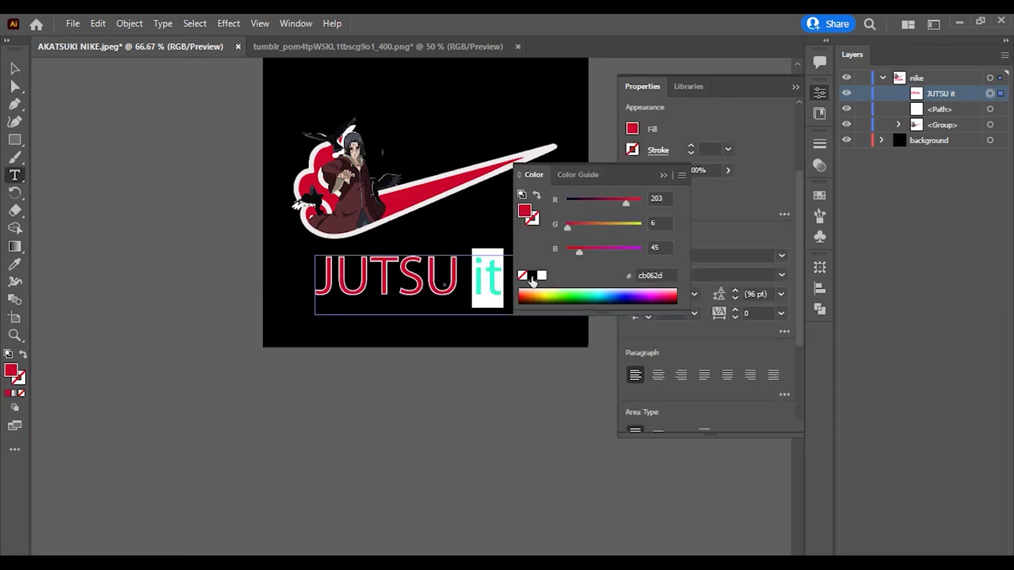
pyautogui.click(541, 276)
# Step: Apply the Assassin Ninja font to all of the text
pyautogui.hotkey('ctrl', 'a')
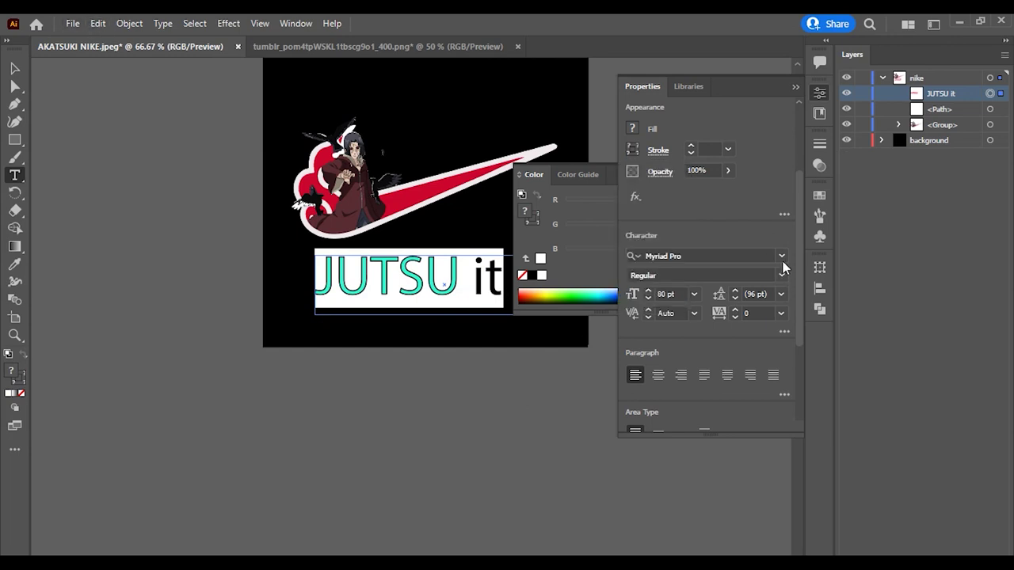
pyautogui.click(782, 256)
pyautogui.scroll(-3, 792, 476)
pyautogui.click(679, 498)
pyautogui.press('Escape')
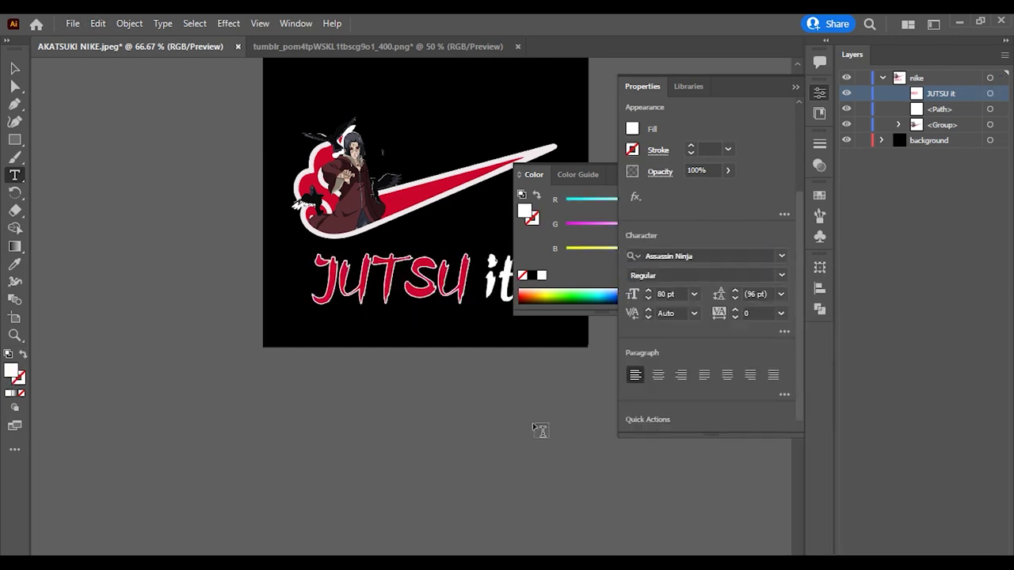
pyautogui.click(521, 391)
pyautogui.press('a')
# Step: Fill the word 'it' with the swoosh red and outline it in white
pyautogui.click(713, 161)
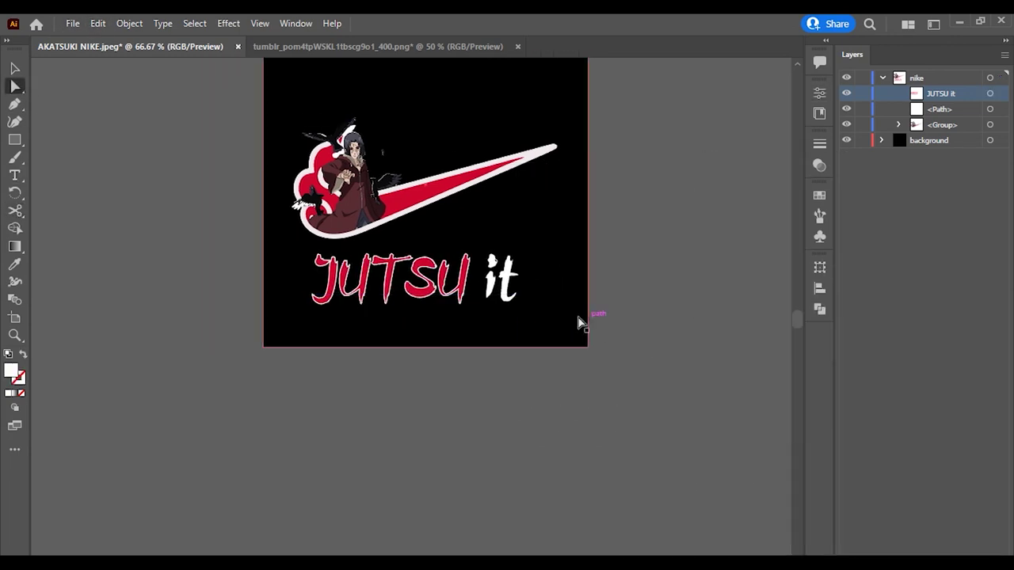
pyautogui.hotkey('ctrl', '=')
pyautogui.hotkey('ctrl', '=')
pyautogui.doubleClick(154, 322)
pyautogui.hotkey('ctrl', 'shift', 'Left')
pyautogui.press('F6')
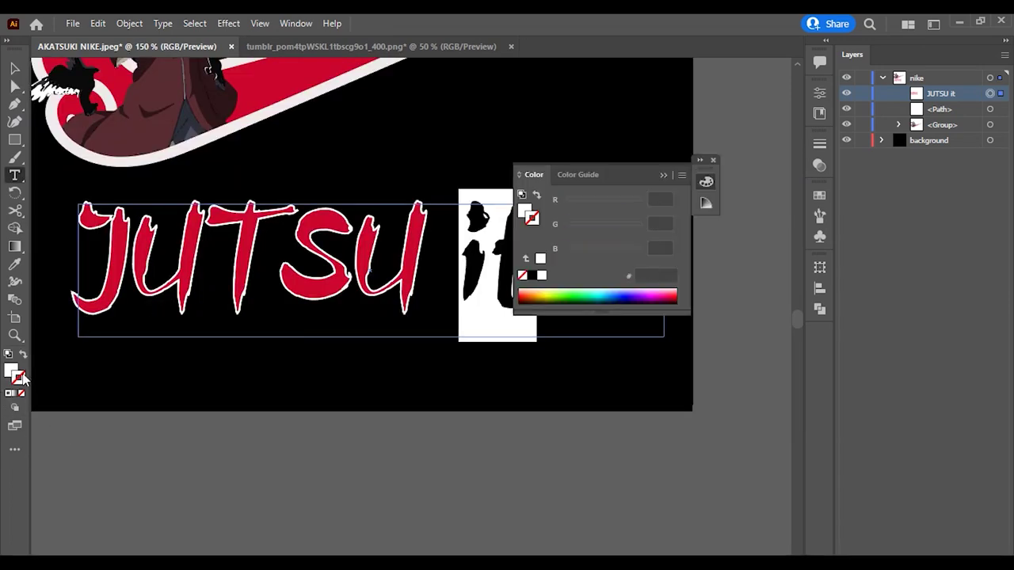
pyautogui.press('i')
pyautogui.scroll(1, 335, 136)
pyautogui.click(335, 118)
pyautogui.doubleClick(535, 219)
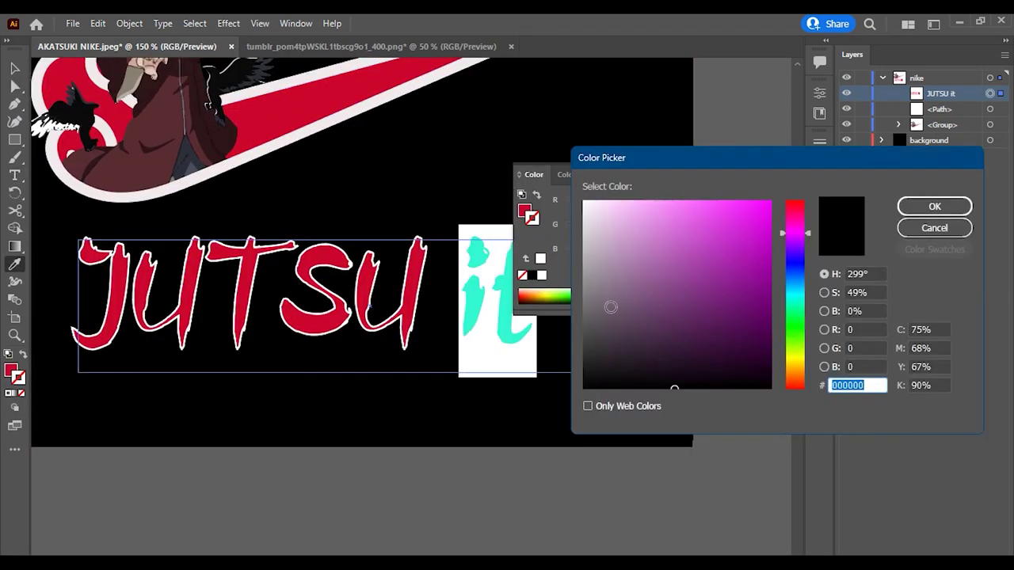
pyautogui.click(583, 196)
pyautogui.click(931, 207)
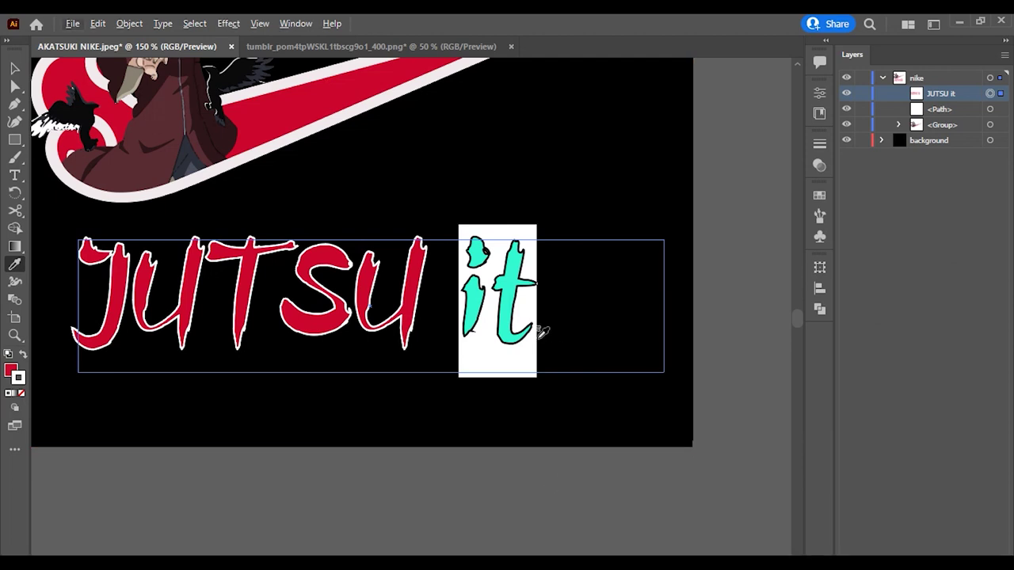
# Step: Add a period so the text reads 'JUTSU it.' and outline the retyped 'it' white
pyautogui.write('.')
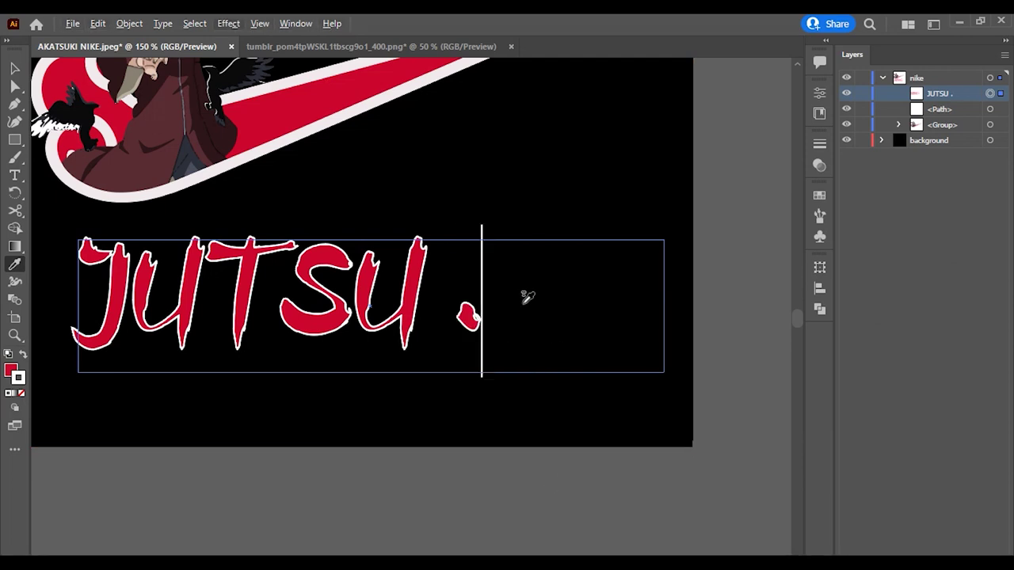
pyautogui.write('it')
pyautogui.moveTo(536, 315); pyautogui.dragTo(459, 315)
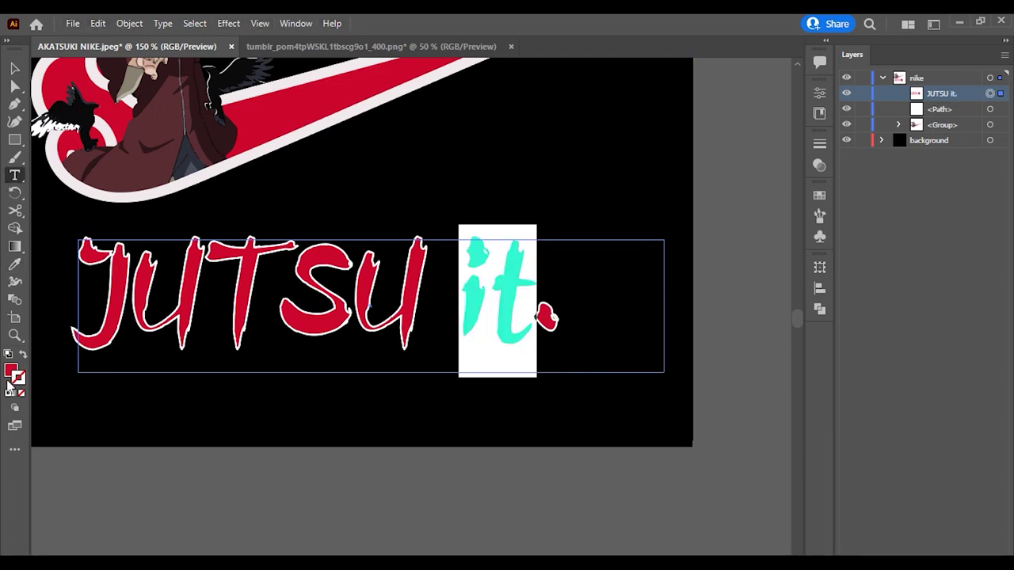
pyautogui.doubleClick(18, 378)
pyautogui.click(584, 202)
pyautogui.click(923, 208)
pyautogui.press('End')
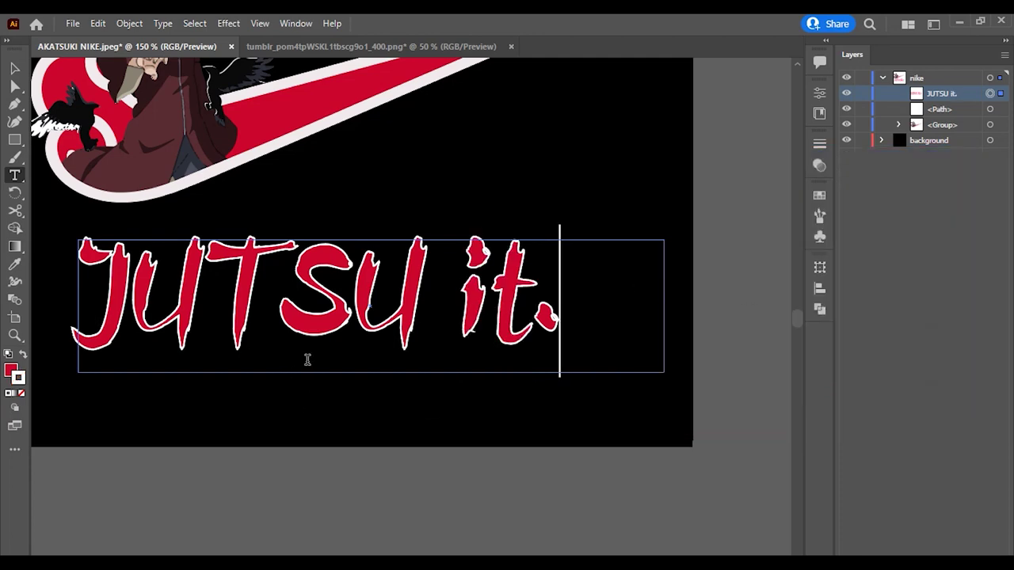
pyautogui.press('Escape')
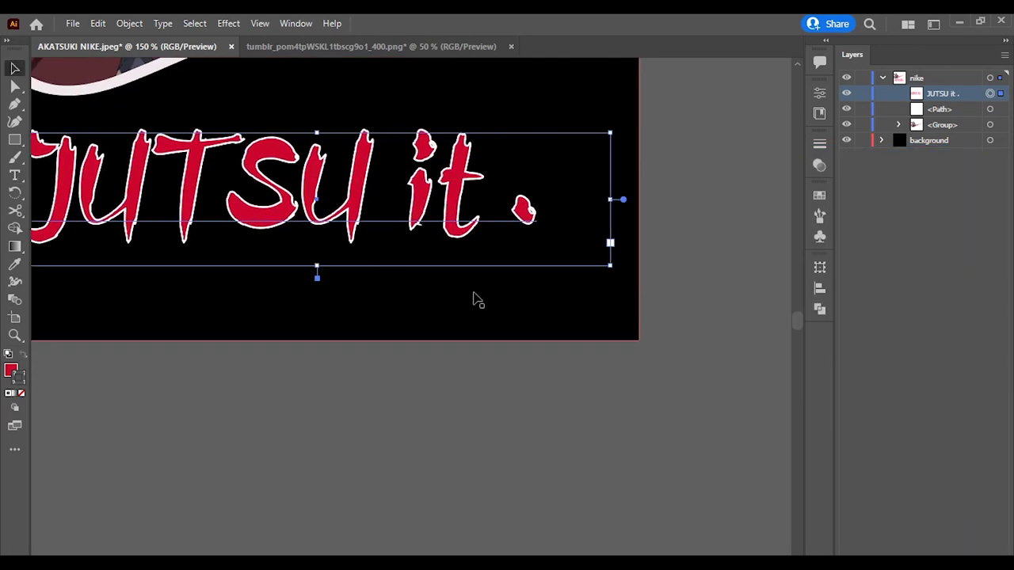
# Step: Move all the artwork, the swoosh and 'JUTSU it.' text, higher on the black artboard
pyautogui.scroll(-5, 476, 299)
pyautogui.scroll(2, 430, 387)
pyautogui.moveTo(428, 361)
pyautogui.mouseDown()
pyautogui.moveTo(463, 378)
pyautogui.moveTo(452, 389)
pyautogui.mouseUp()
pyautogui.hotkey('ctrl', 'z')
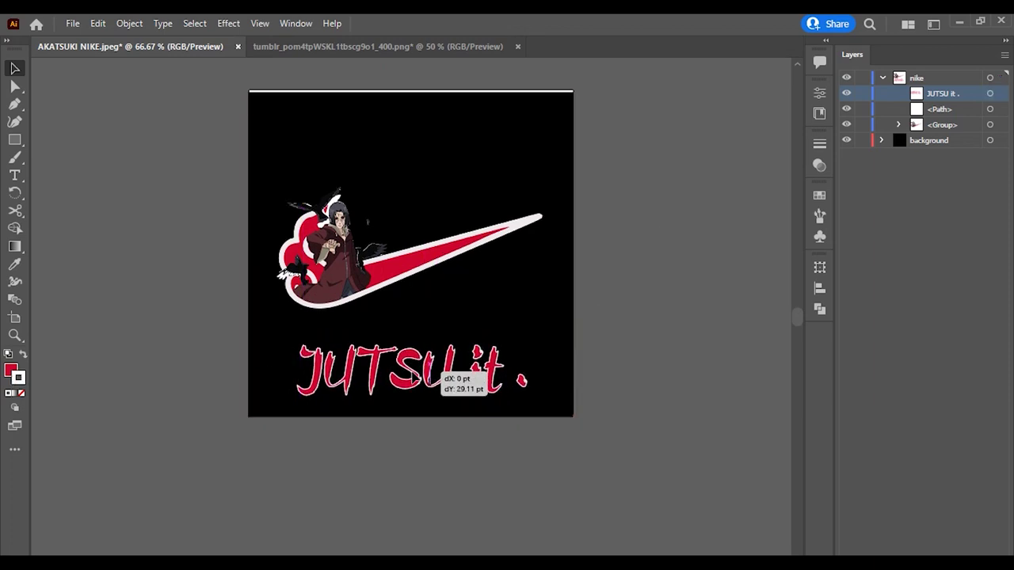
pyautogui.moveTo(293, 188); pyautogui.dragTo(291, 188)
pyautogui.hotkey('ctrl', 'a')
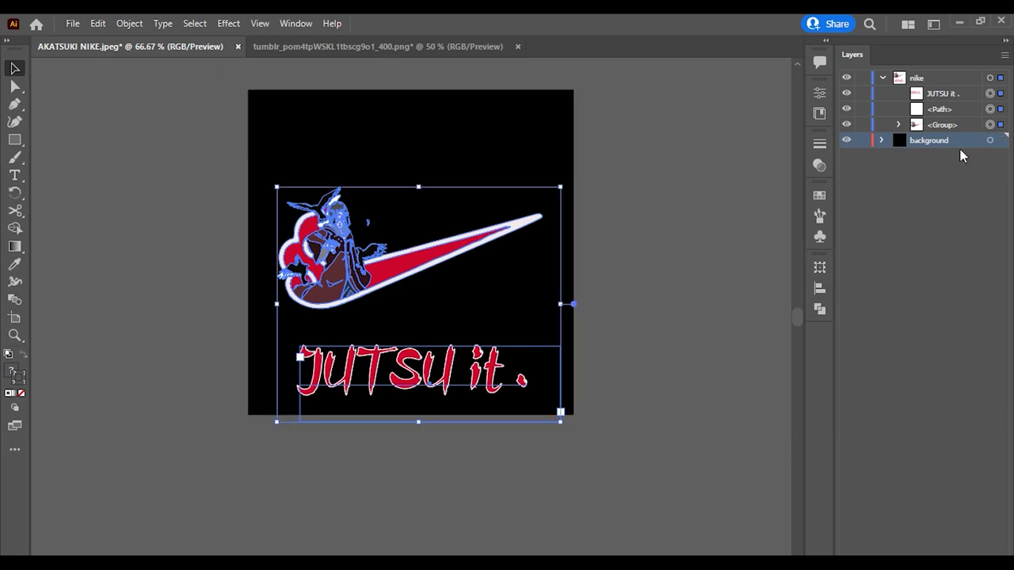
pyautogui.moveTo(404, 266); pyautogui.dragTo(400, 219)
pyautogui.click(645, 238)
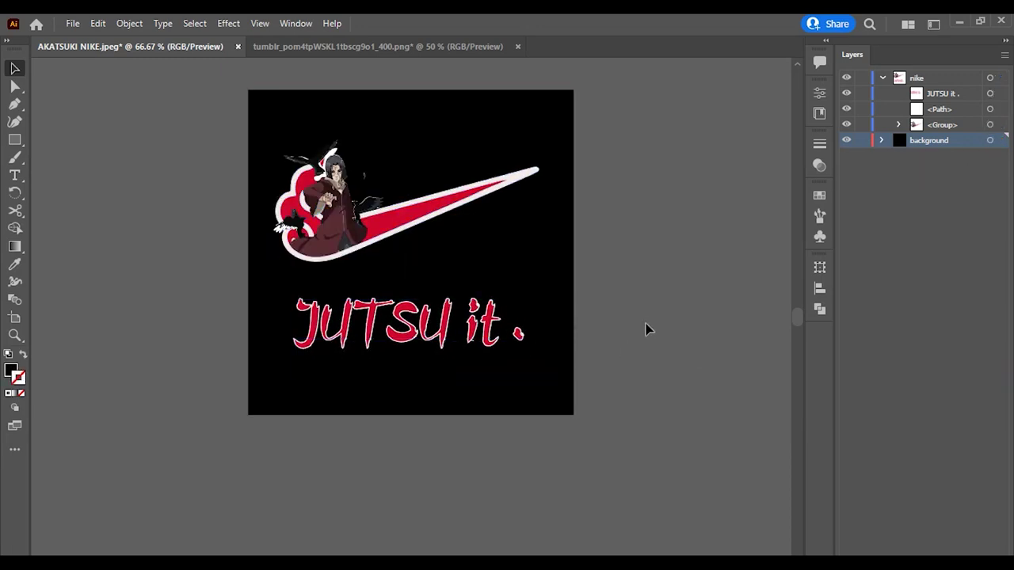
# Step: Widen the gap between 'JUTSU' and 'it.' in the slogan text
pyautogui.press('t')
pyautogui.click(472, 323)
pyautogui.moveTo(472, 323); pyautogui.dragTo(458, 321)
pyautogui.doubleClick(473, 317)
pyautogui.click(510, 323)
pyautogui.click(820, 93)
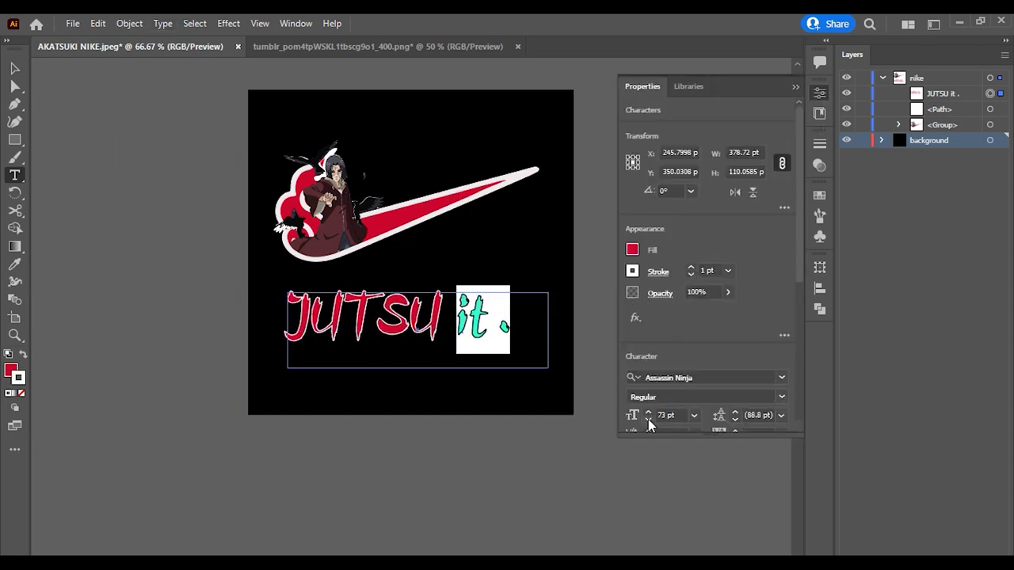
pyautogui.click(458, 323)
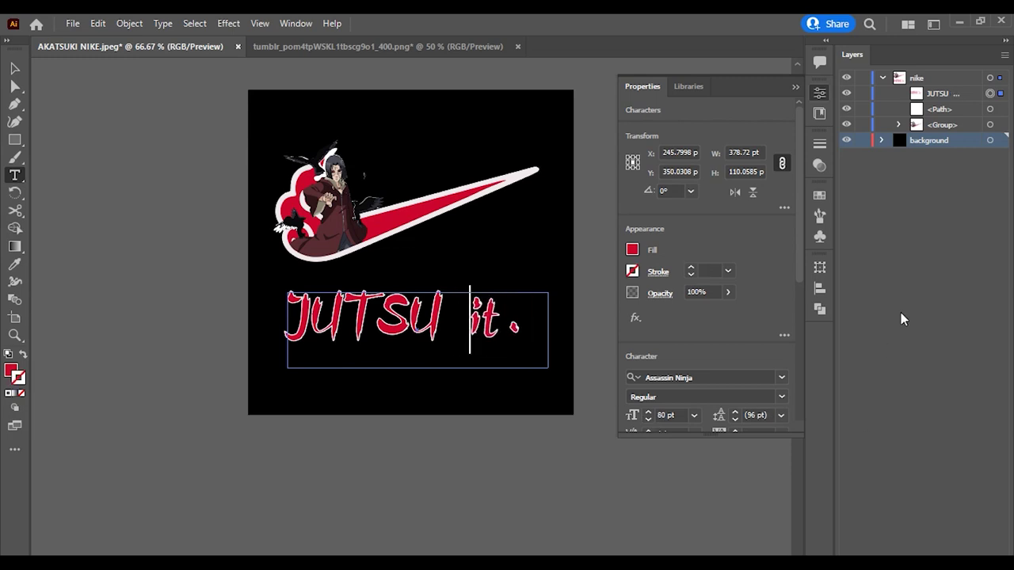
pyautogui.press('Escape')
pyautogui.click(616, 357)
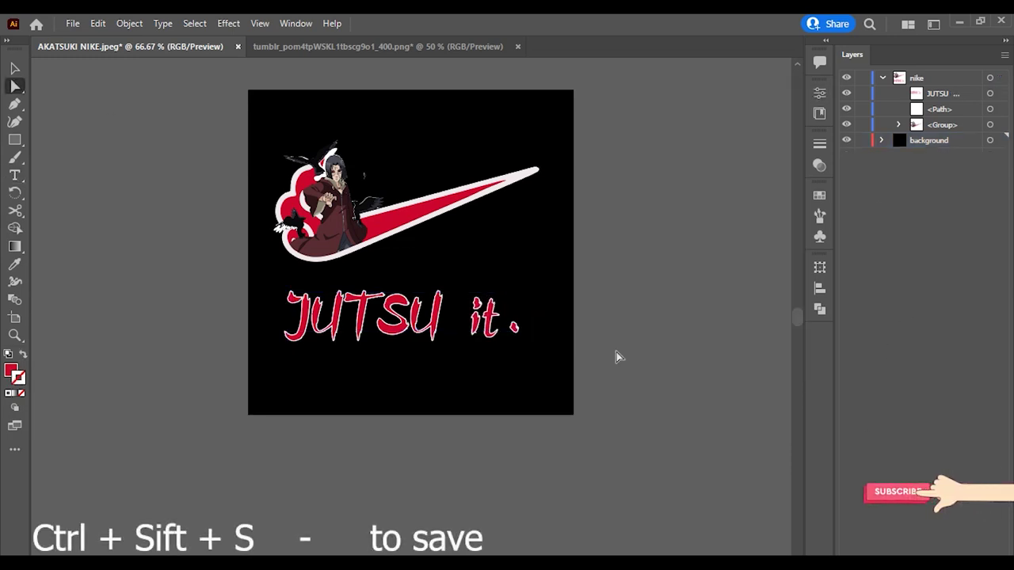
pyautogui.hotkey('ctrl', 'shift', 's')
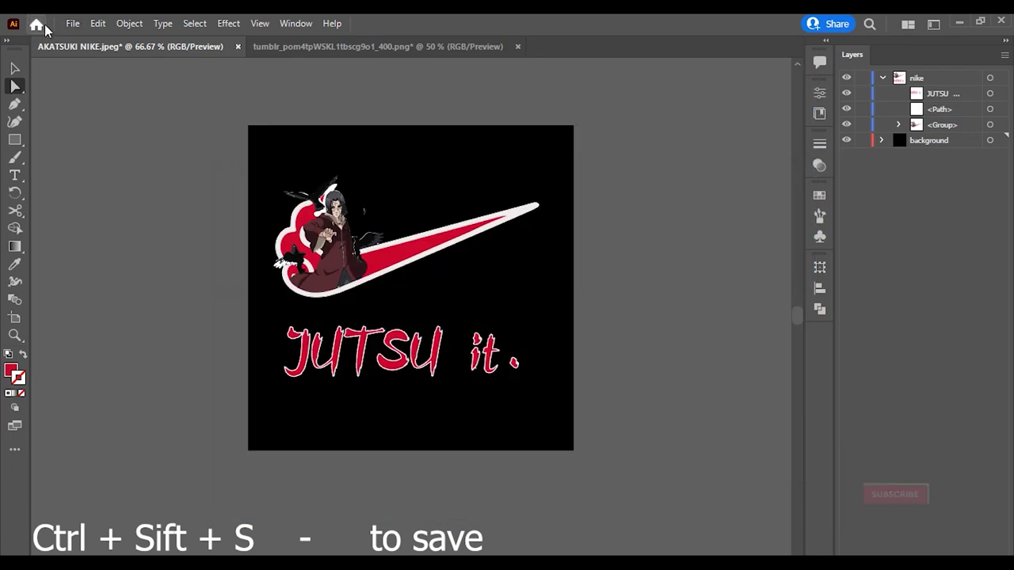
pyautogui.click(72, 23)
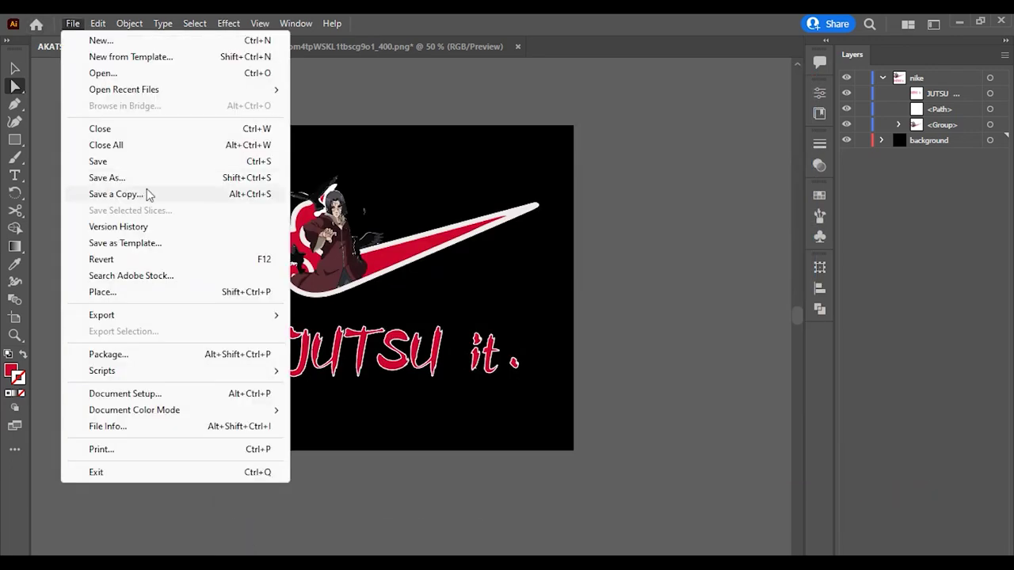
pyautogui.click(97, 23)
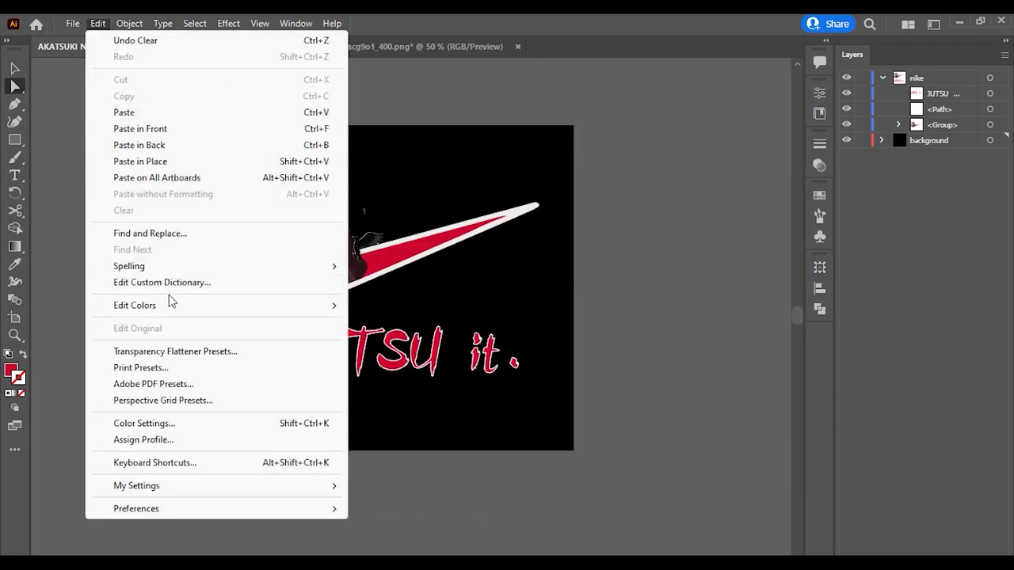